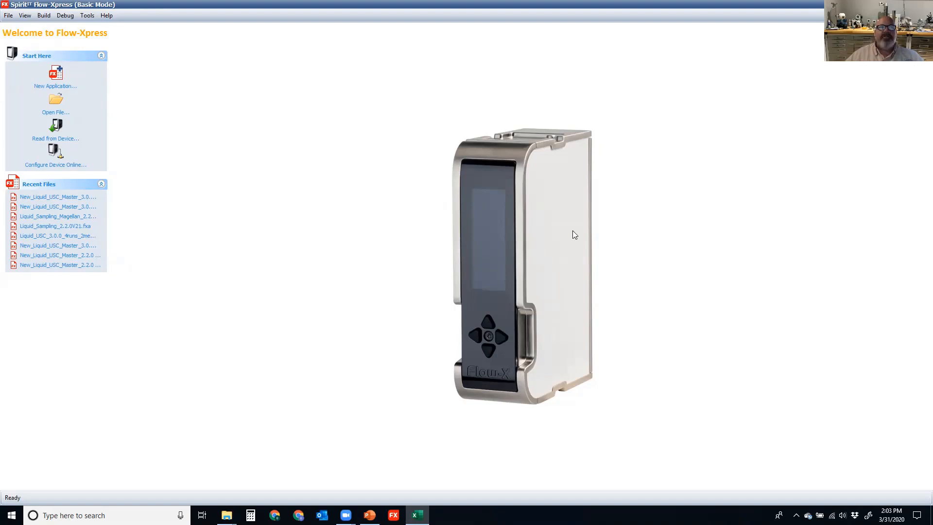
# - Start opening an existing Flow-X application file from the Start Here panel
pyautogui.click(55, 102)
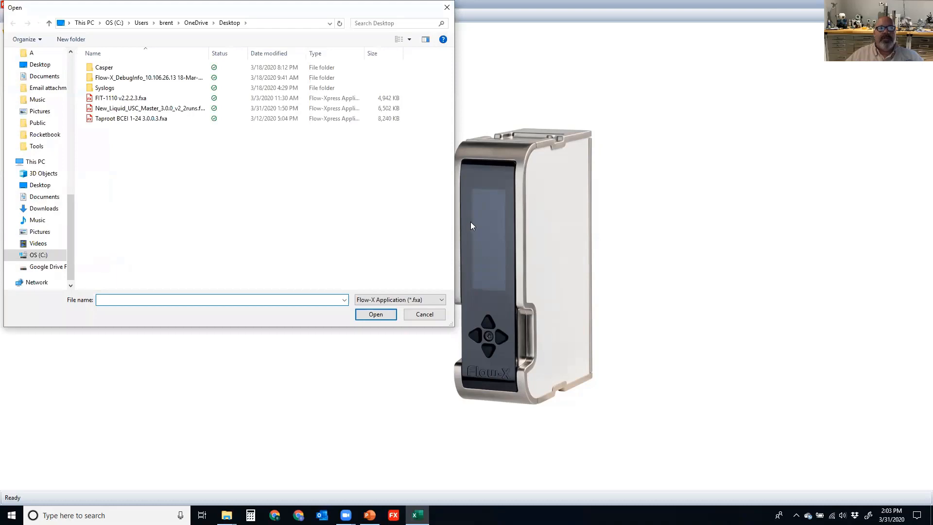
# - Open New_Liquid_USC_Master_3.0.0_v2_2runs.fxa from the Desktop and view its device type options
pyautogui.click(203, 109)
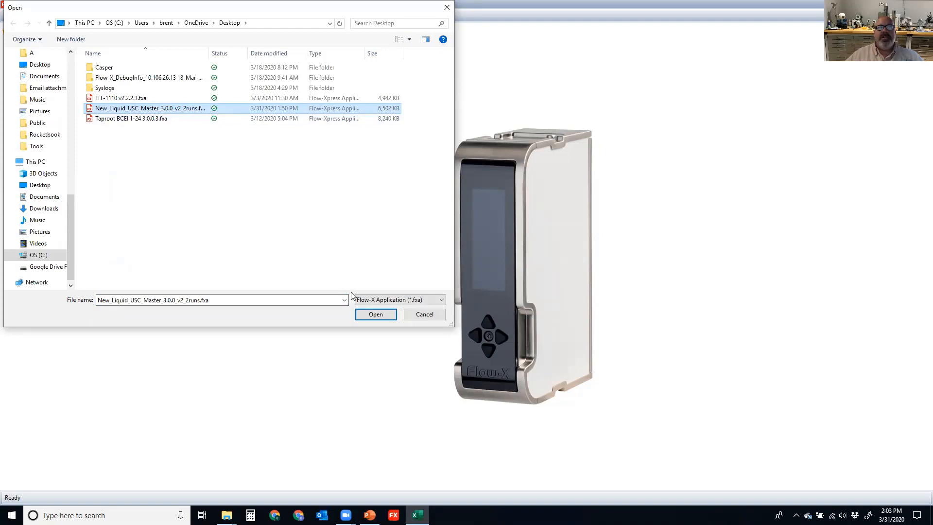
pyautogui.click(375, 314)
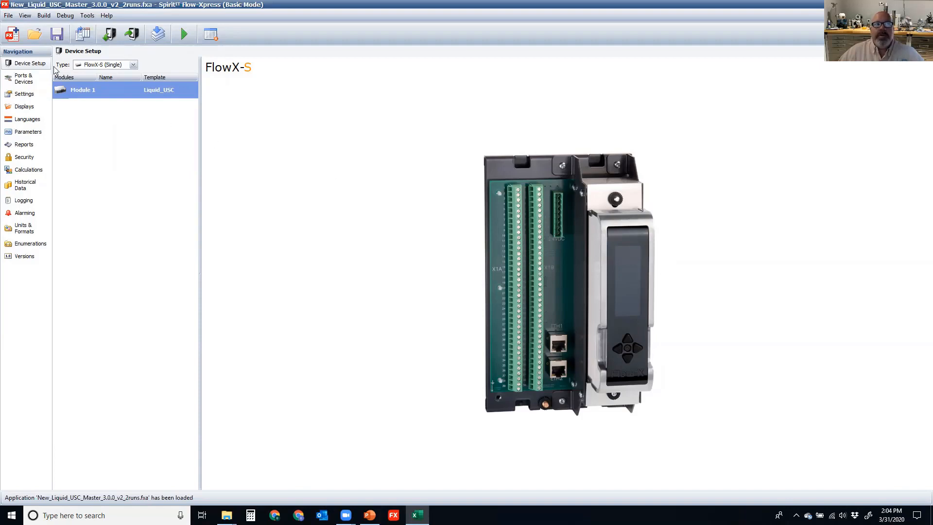
pyautogui.click(121, 66)
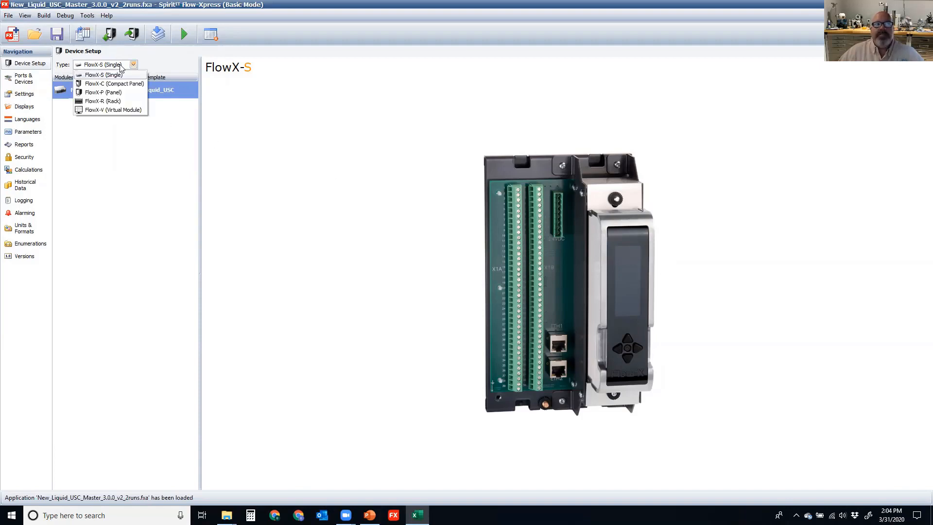
# - Switch the device type to FlowX-R rack and raise the module count to 3
pyautogui.click(135, 103)
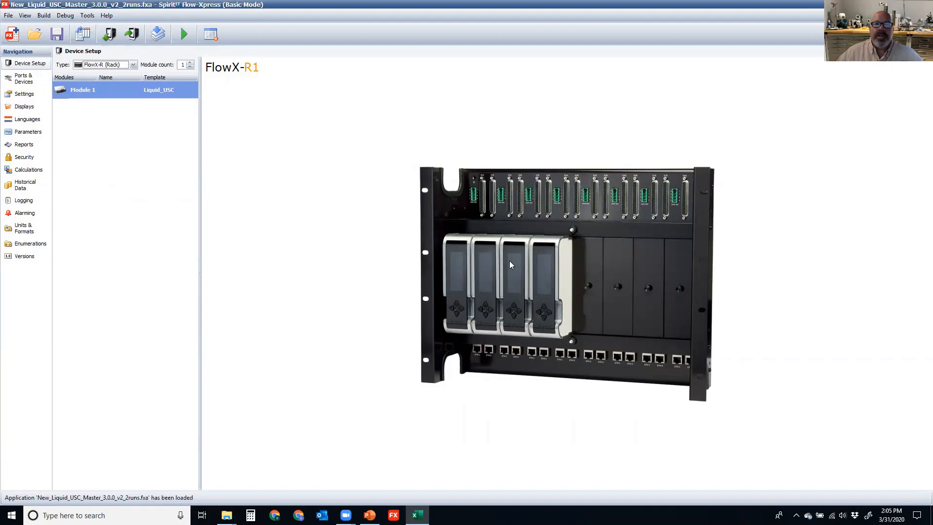
pyautogui.click(107, 67)
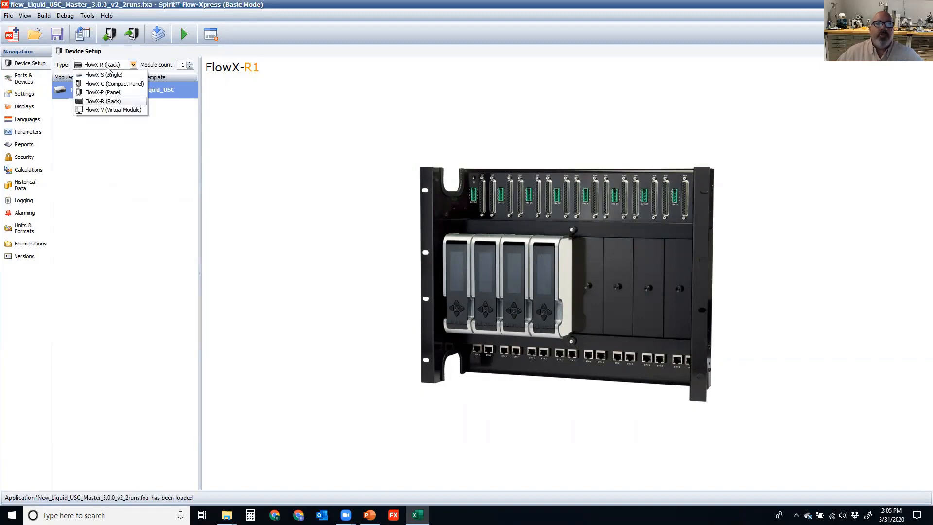
pyautogui.click(108, 75)
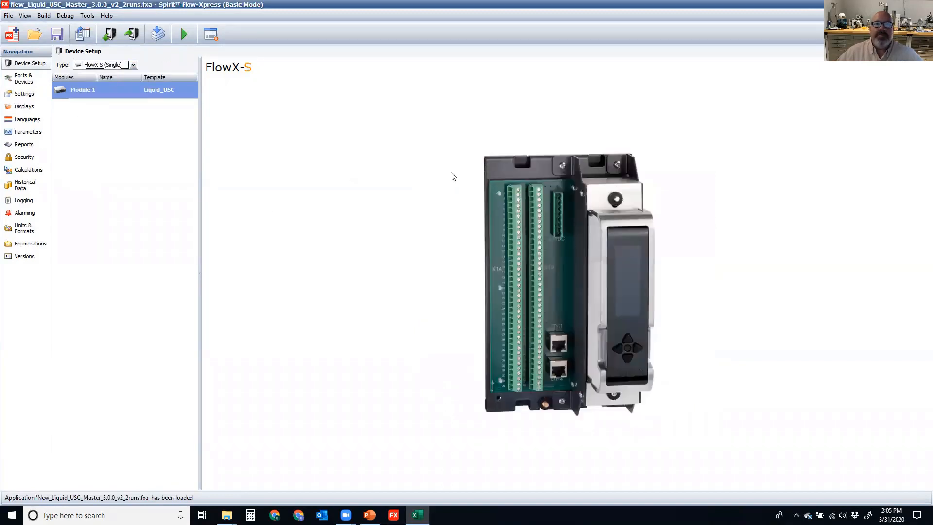
pyautogui.click(102, 67)
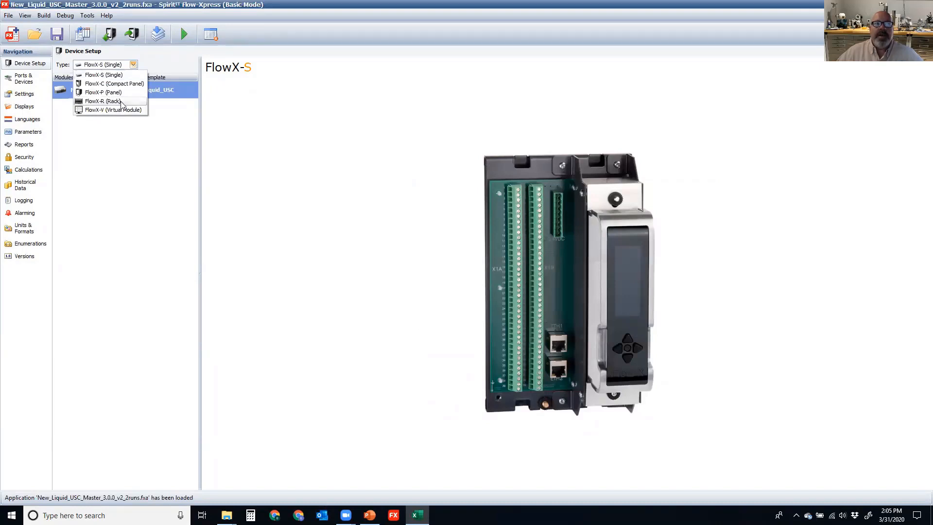
pyautogui.click(103, 101)
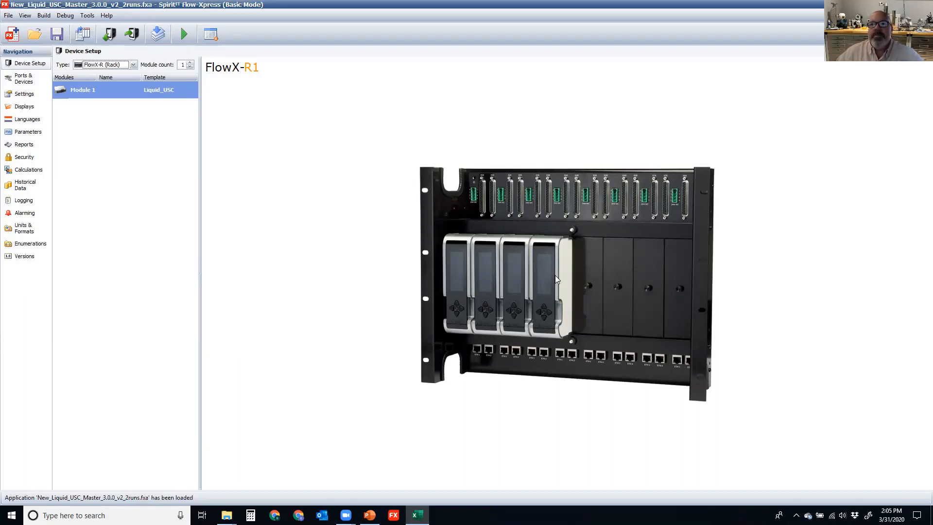
pyautogui.click(189, 62)
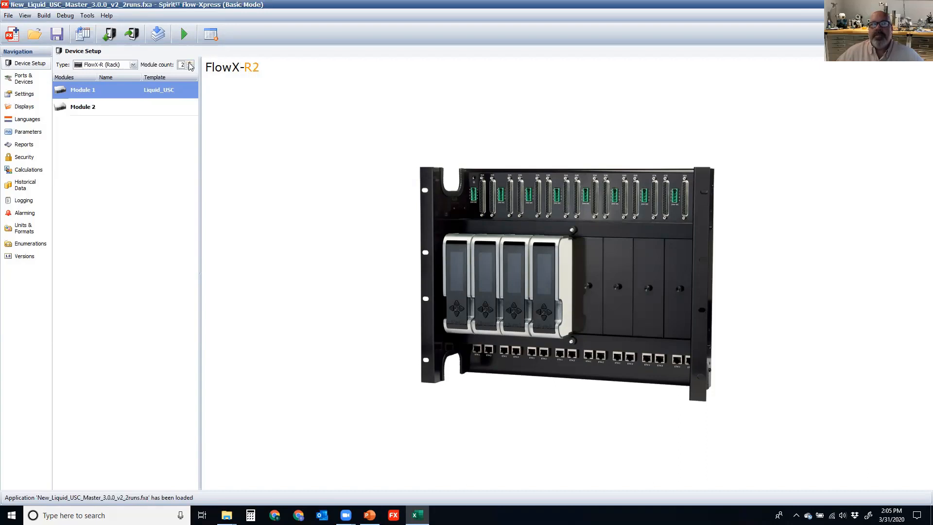
pyautogui.click(190, 63)
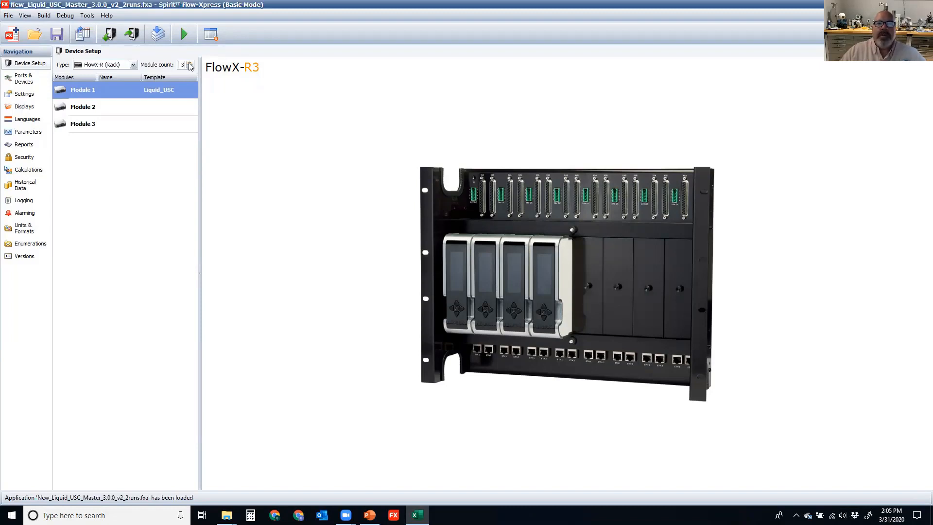
# - Return the device to FlowX-S single and go to Ports & Devices
pyautogui.click(124, 67)
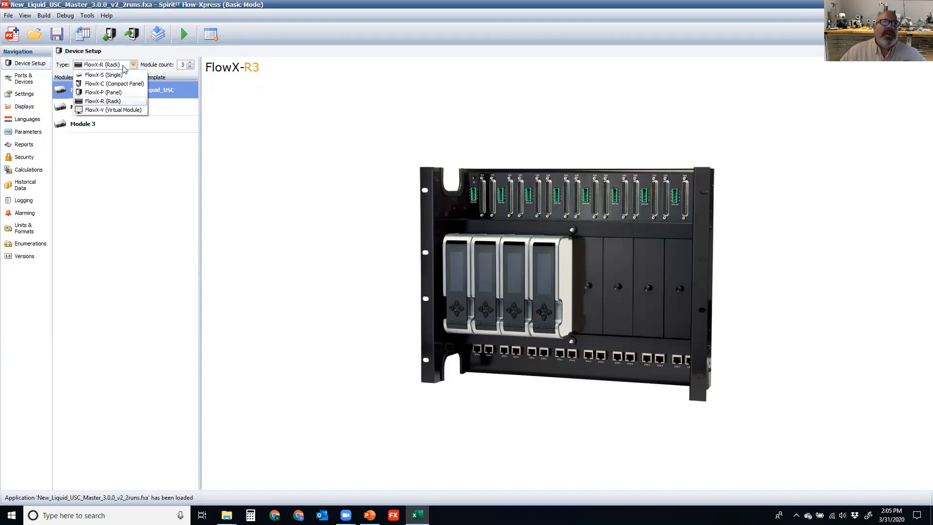
pyautogui.click(103, 75)
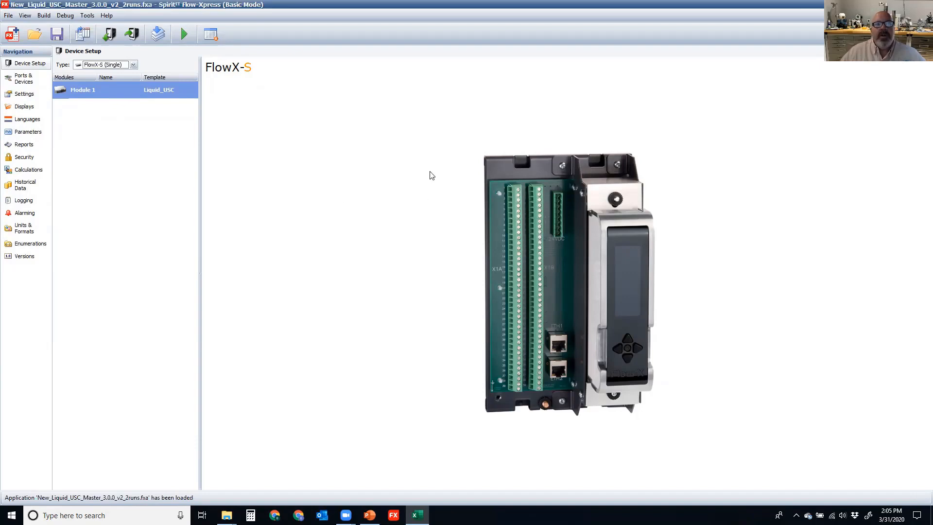
pyautogui.click(24, 79)
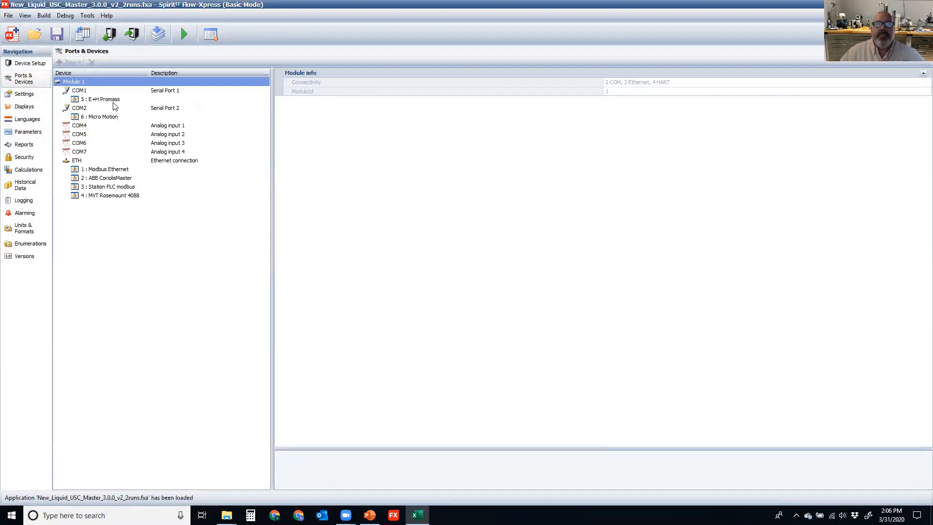
pyautogui.click(80, 83)
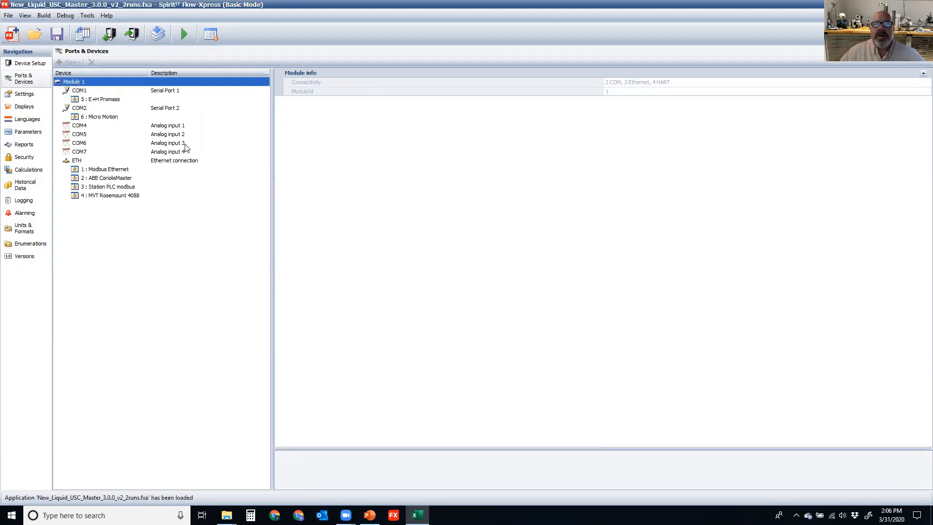
pyautogui.click(100, 97)
pyautogui.click(80, 91)
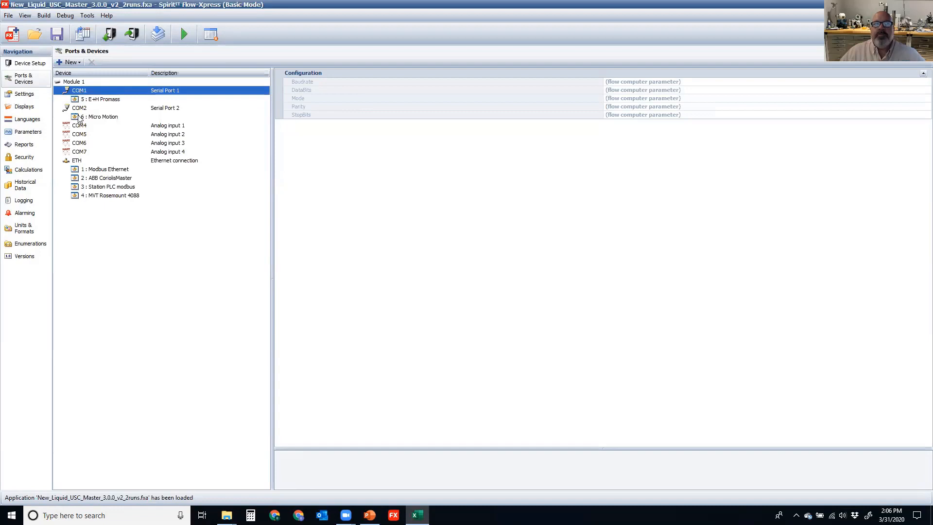
pyautogui.click(80, 108)
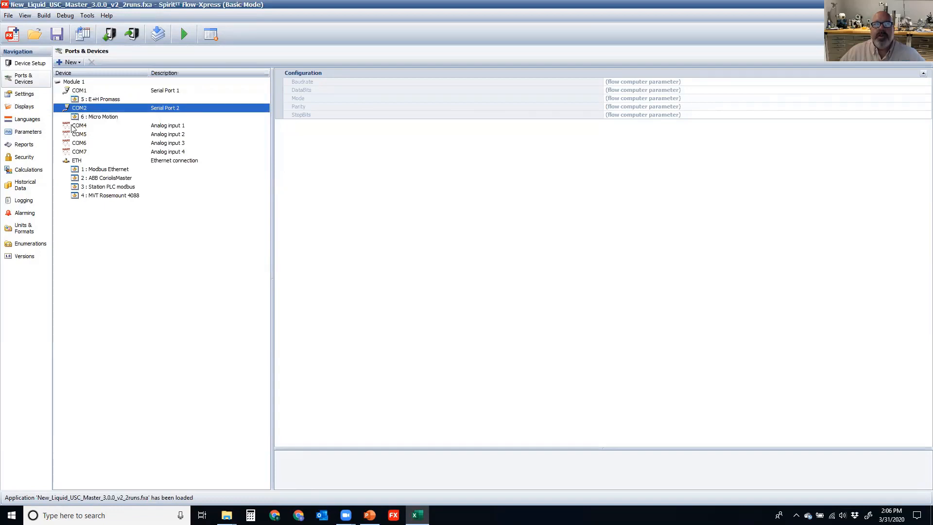
pyautogui.click(75, 126)
pyautogui.click(85, 153)
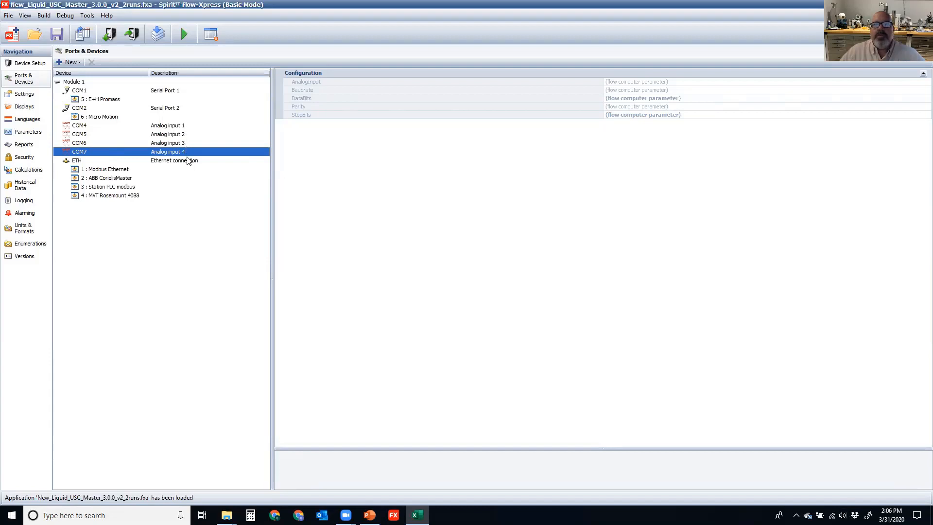
pyautogui.click(75, 127)
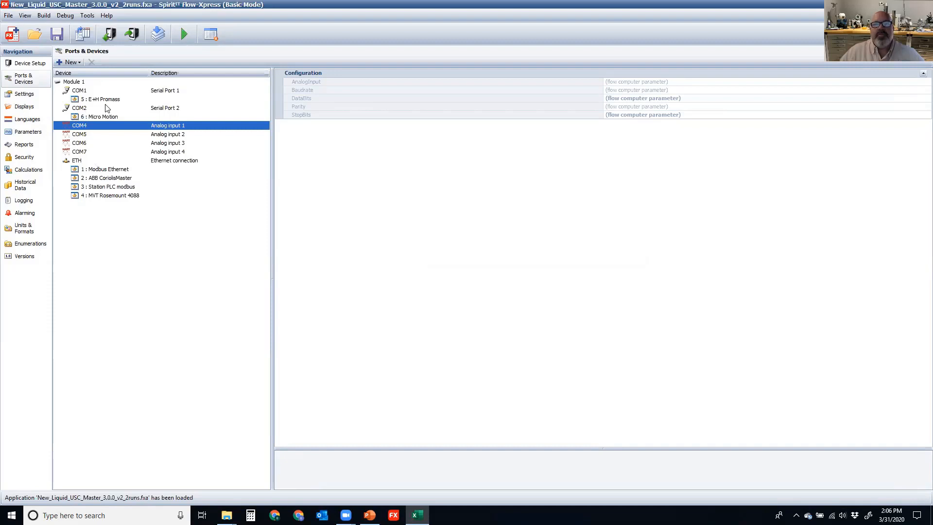
pyautogui.click(79, 162)
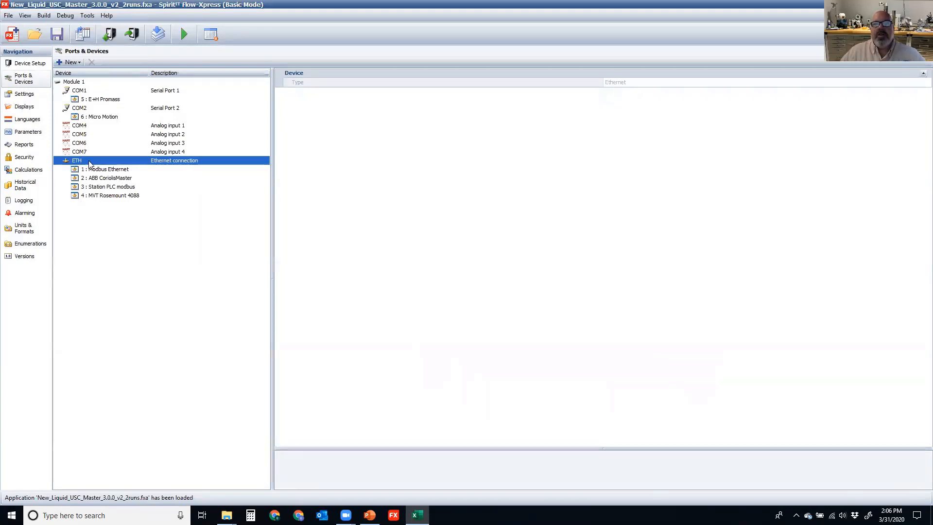
pyautogui.rightClick(109, 99)
# - Delete the E+H Promass, Micro Motion and ABB CoriolisMaster devices
pyautogui.click(141, 105)
pyautogui.rightClick(105, 107)
pyautogui.click(104, 107)
pyautogui.rightClick(100, 109)
pyautogui.click(108, 116)
pyautogui.click(102, 160)
pyautogui.rightClick(101, 161)
pyautogui.click(105, 167)
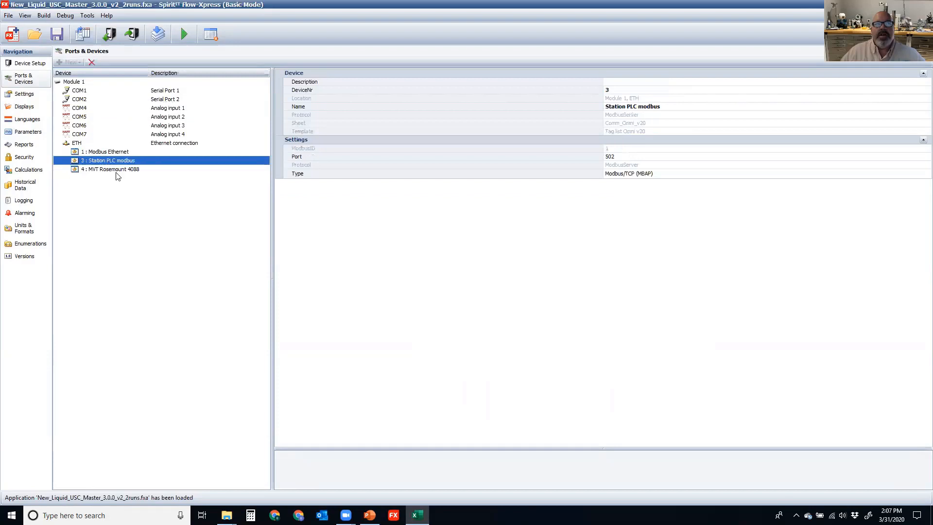
# - Delete the Modbus Ethernet, Station PLC modbus and MVT Rosemount 4088 devices
pyautogui.rightClick(100, 152)
pyautogui.click(103, 159)
pyautogui.rightClick(100, 154)
pyautogui.click(109, 158)
pyautogui.rightClick(104, 153)
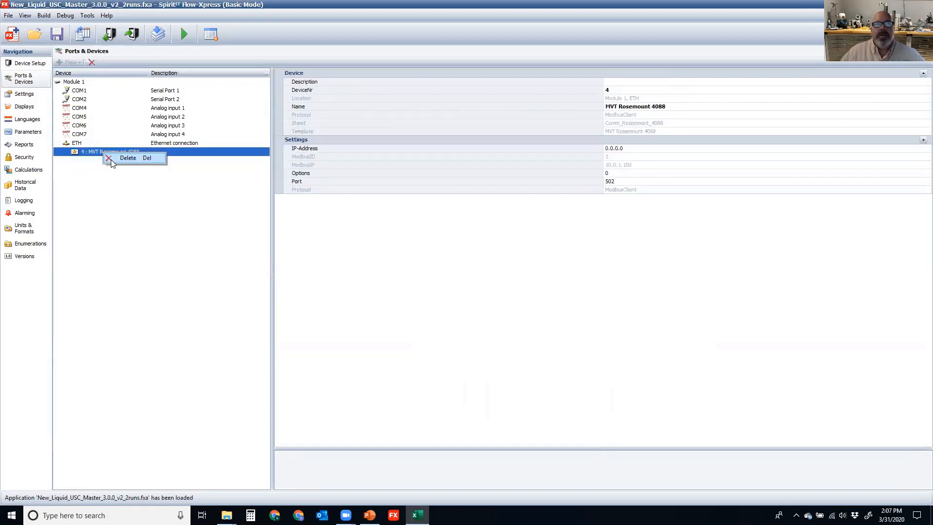
pyautogui.click(112, 158)
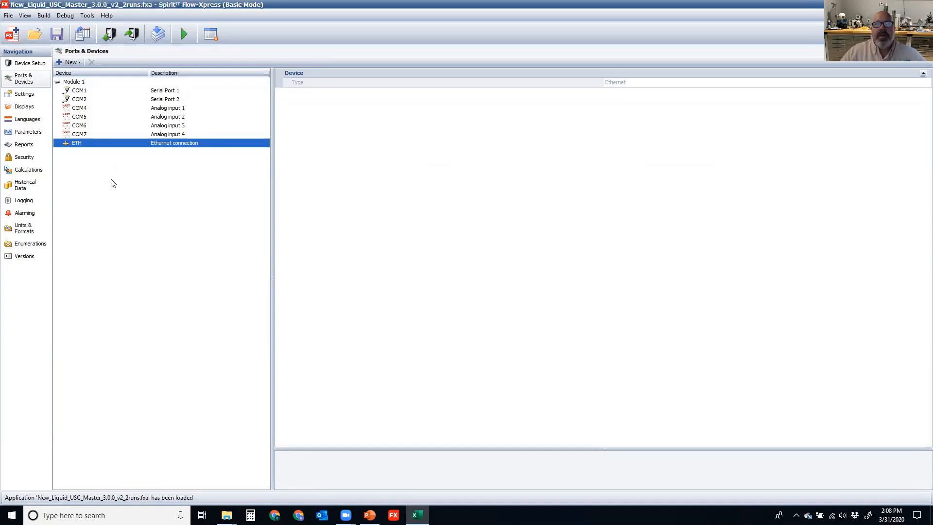
pyautogui.rightClick(78, 145)
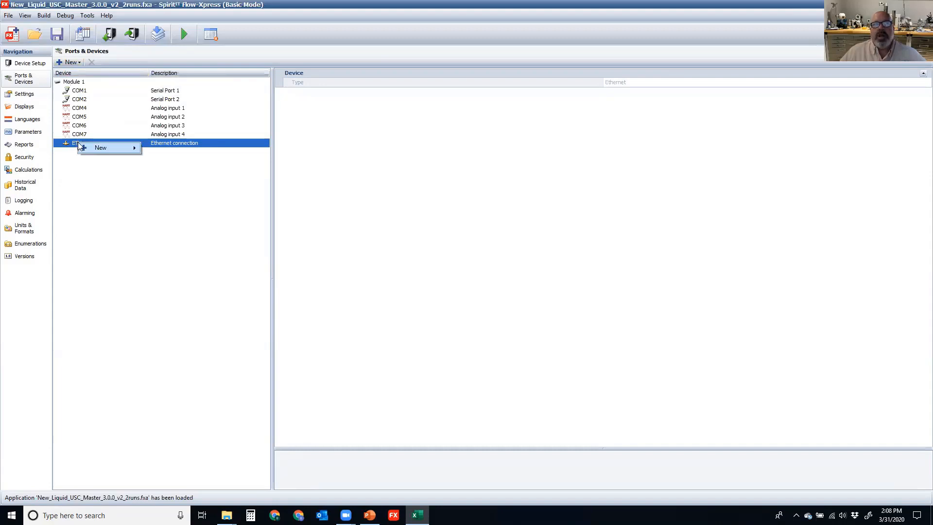
# - Add a Tag list device named 'Modbus Tags' under ETH
pyautogui.moveTo(79, 145)
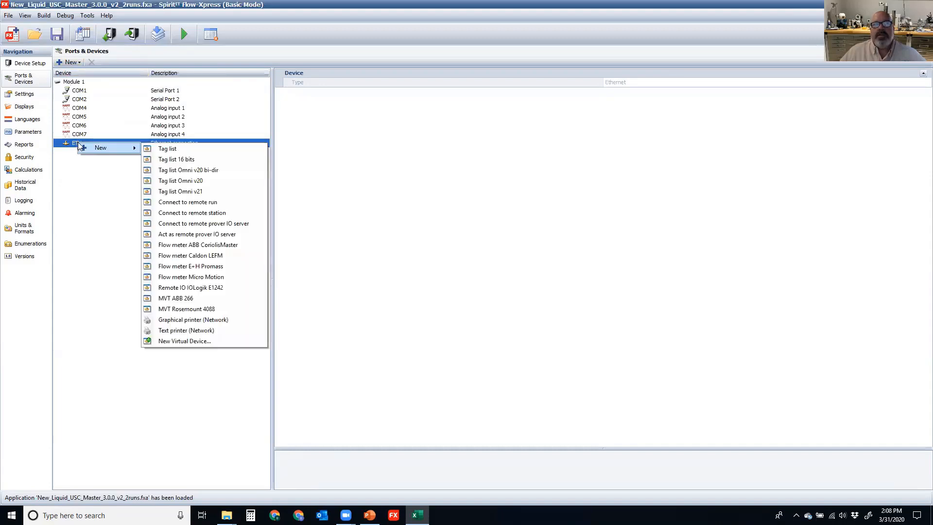
pyautogui.click(168, 149)
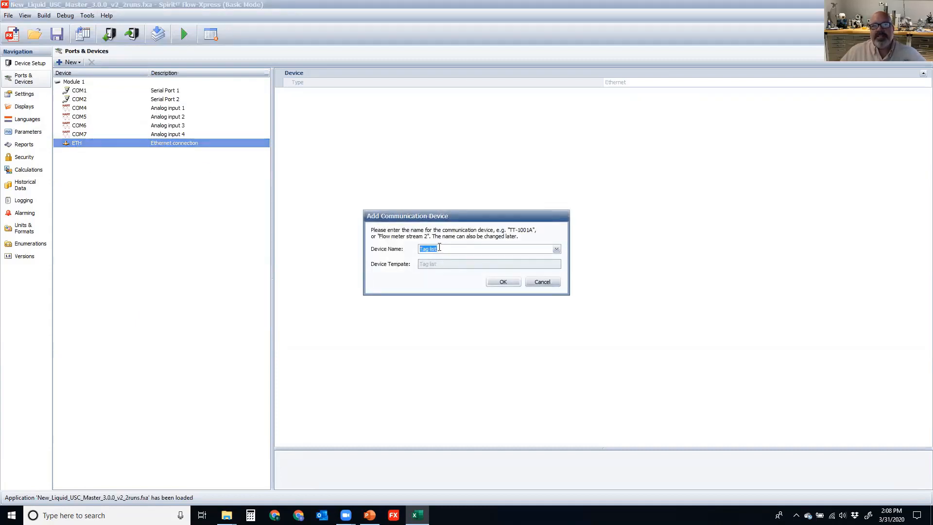
pyautogui.write('Modbus')
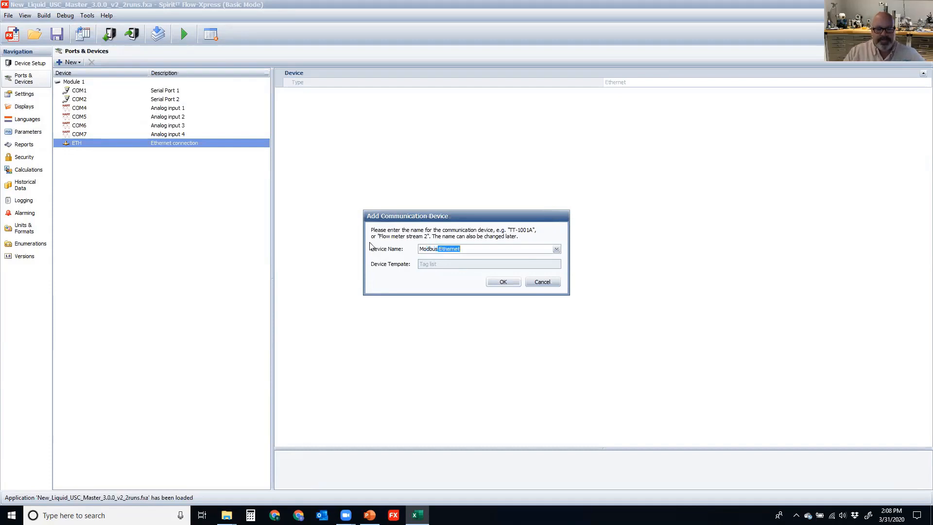
pyautogui.write(' TT')
pyautogui.press('BackSpace')
pyautogui.press('BackSpace')
pyautogui.press('BackSpace')
pyautogui.press('BackSpace')
pyautogui.write('ags')
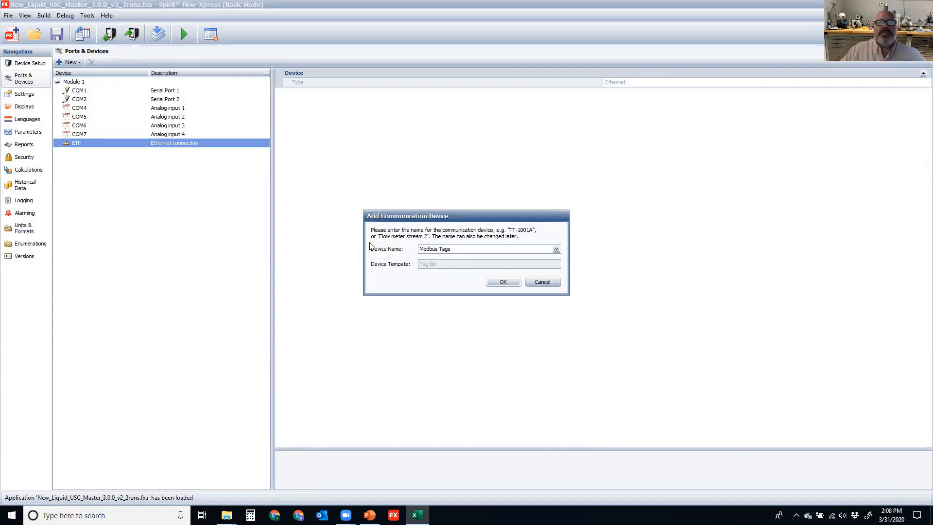
pyautogui.click(512, 280)
pyautogui.click(121, 155)
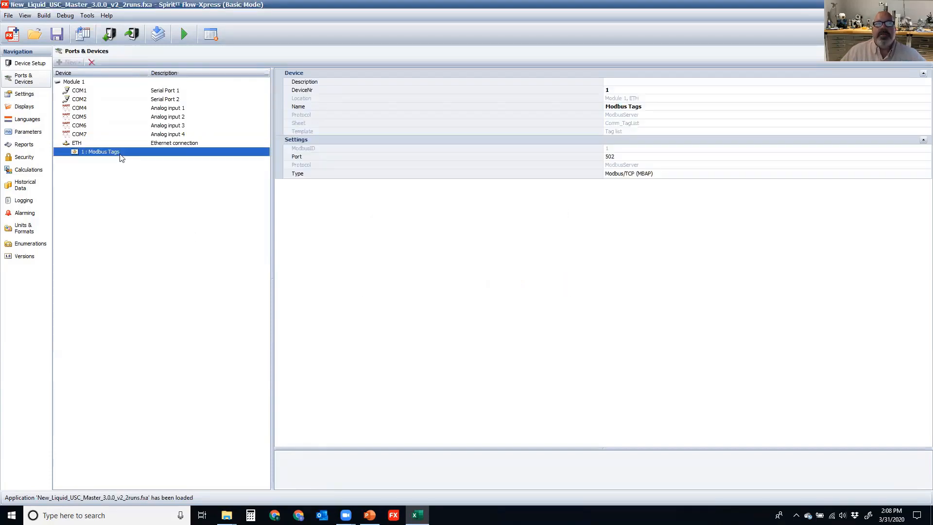
# - Add a Tag list Omni v20 device under ETH, trimming its name to 'Omni v20'
pyautogui.click(76, 144)
pyautogui.rightClick(77, 146)
pyautogui.moveTo(93, 150)
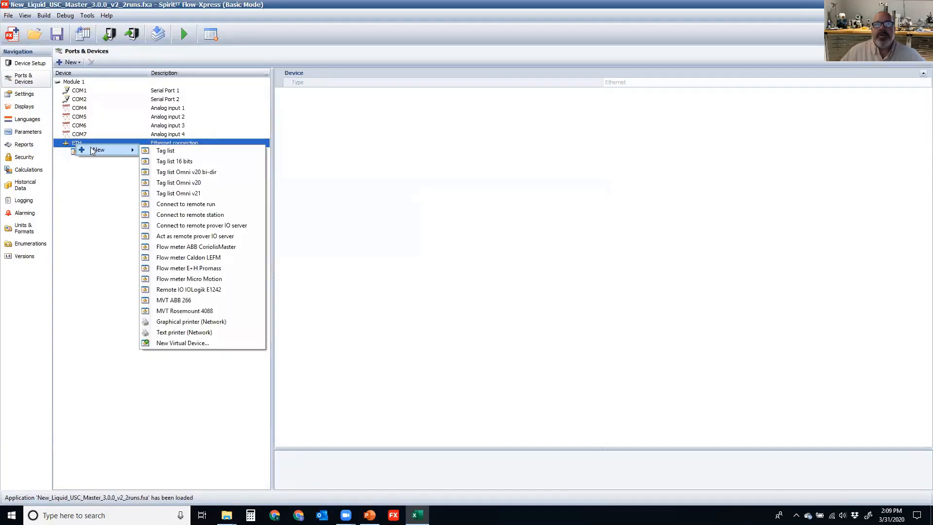
pyautogui.click(187, 185)
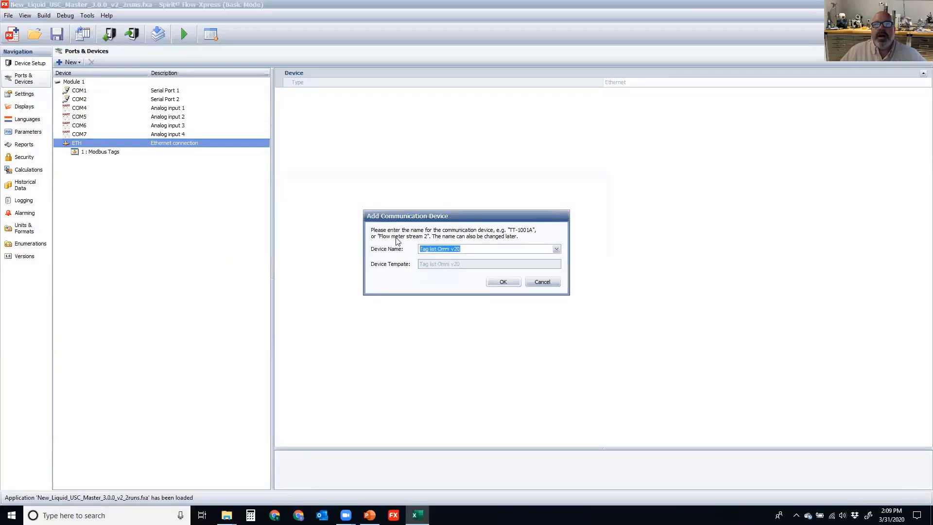
pyautogui.moveTo(436, 248); pyautogui.dragTo(376, 250)
pyautogui.press('BackSpace')
pyautogui.press('Delete')
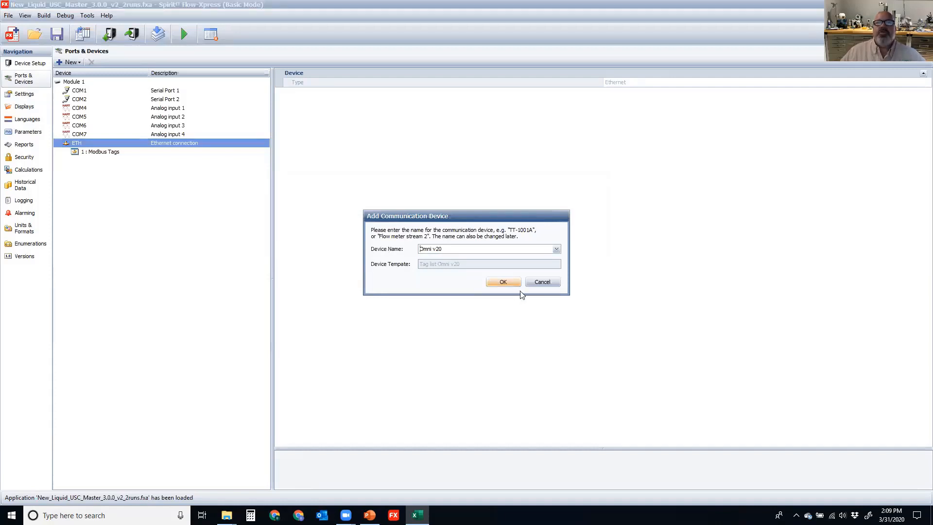
pyautogui.click(511, 283)
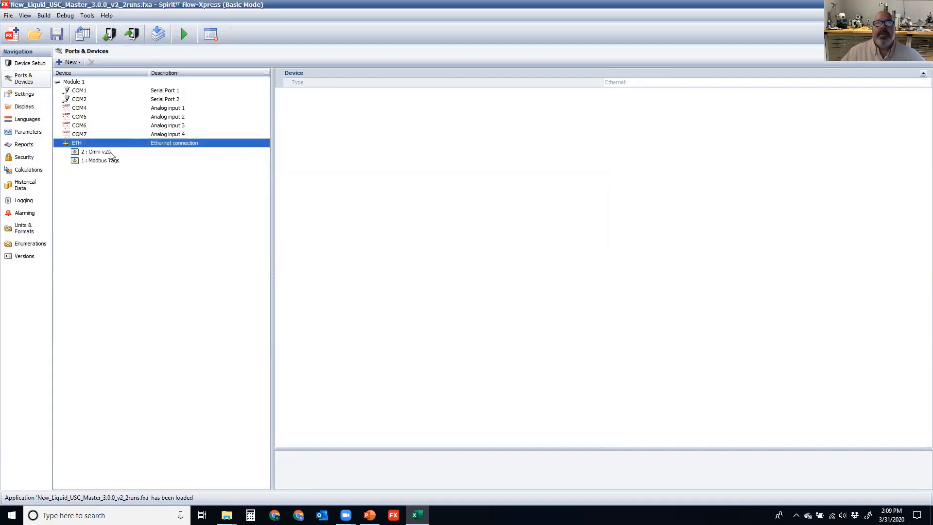
pyautogui.click(114, 152)
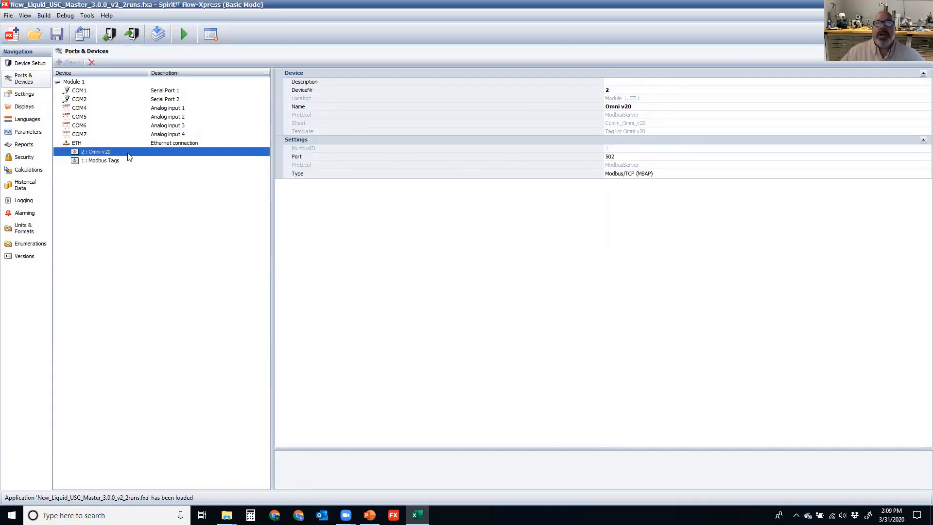
pyautogui.click(647, 157)
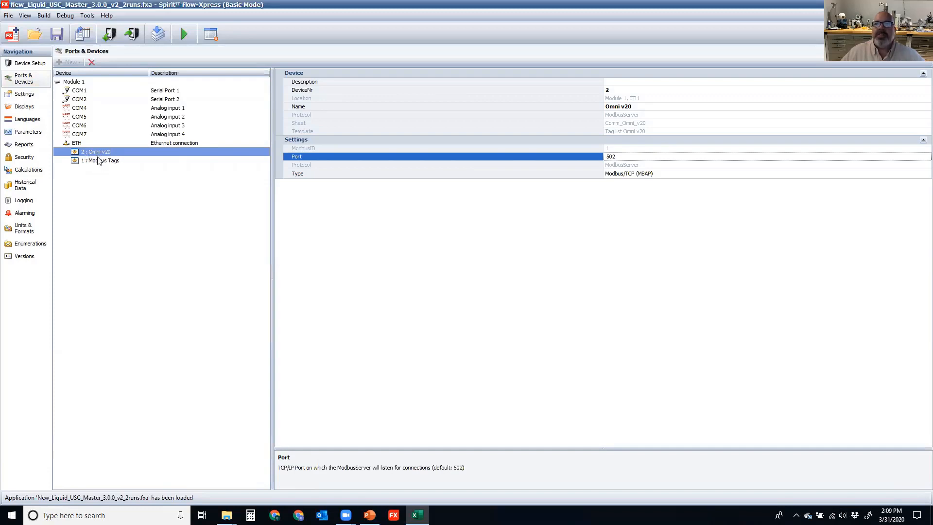
pyautogui.click(320, 175)
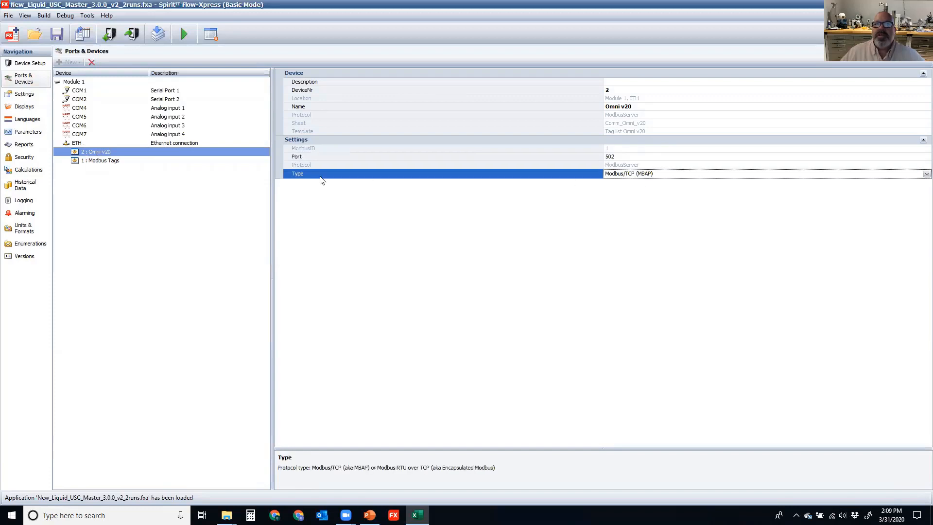
pyautogui.click(749, 176)
pyautogui.click(923, 174)
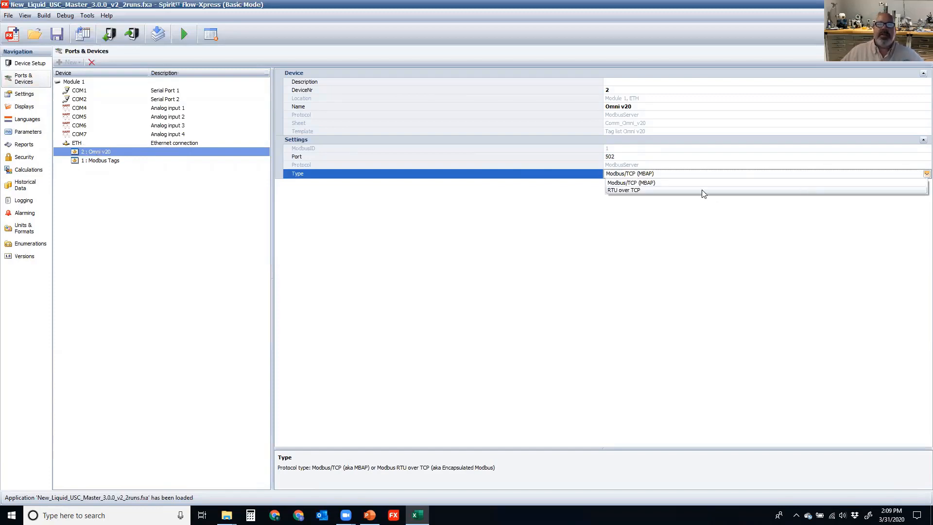
pyautogui.click(588, 264)
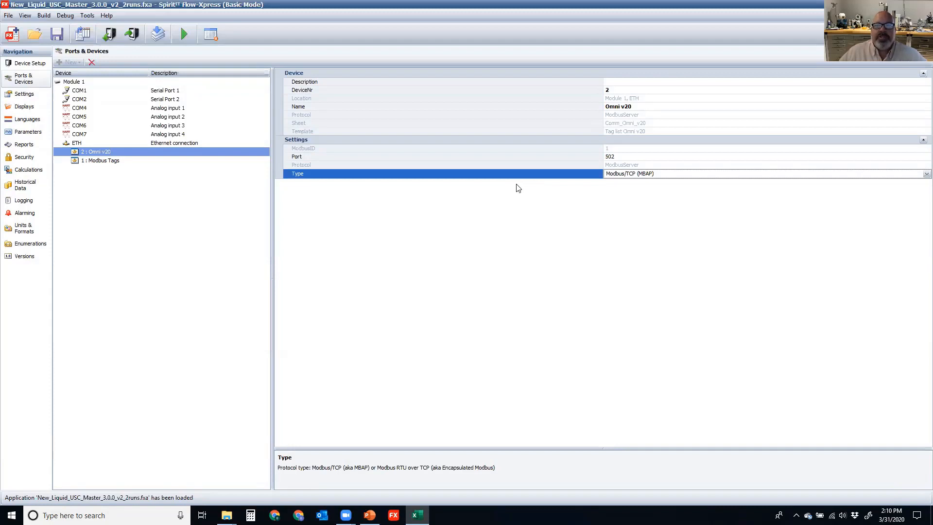
pyautogui.rightClick(69, 143)
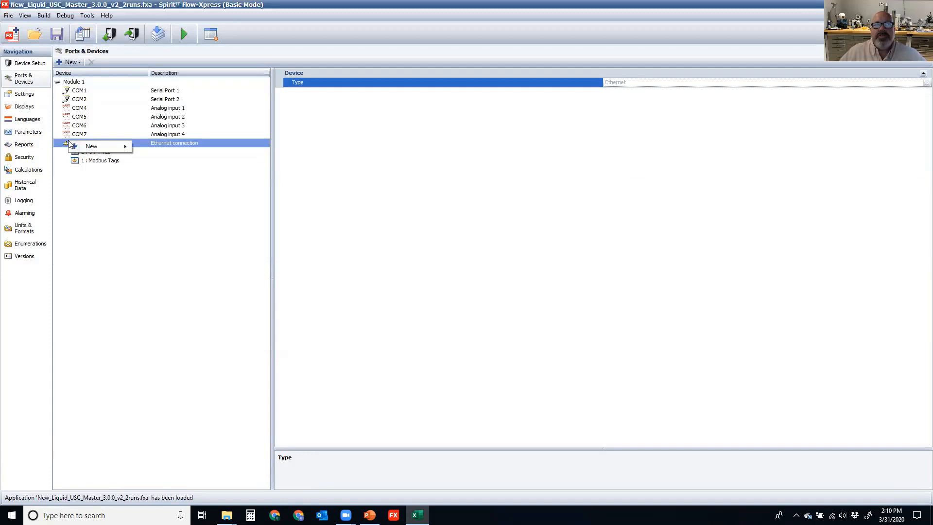
pyautogui.moveTo(94, 147)
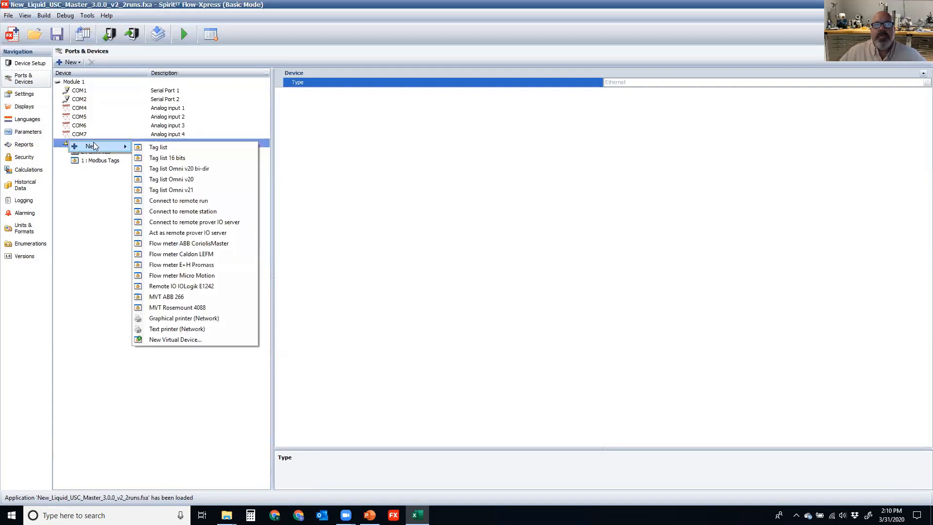
pyautogui.click(199, 243)
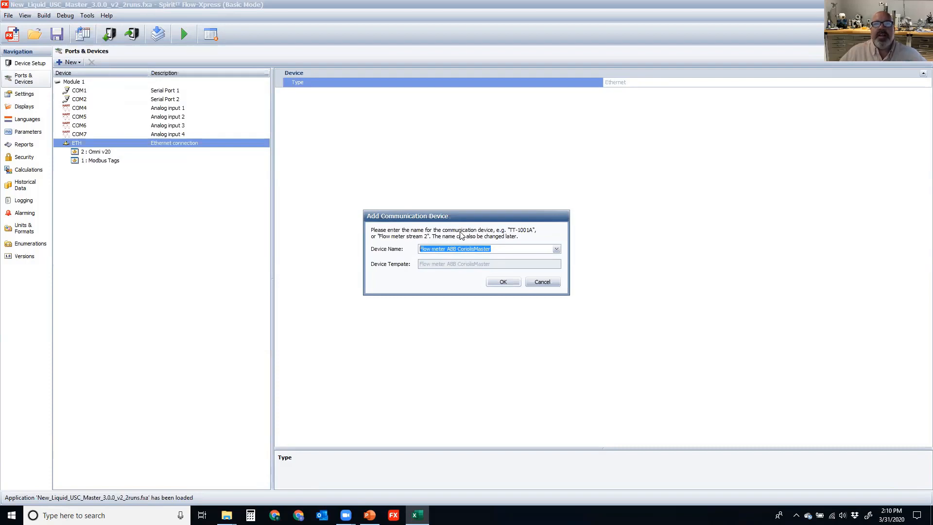
pyautogui.click(542, 282)
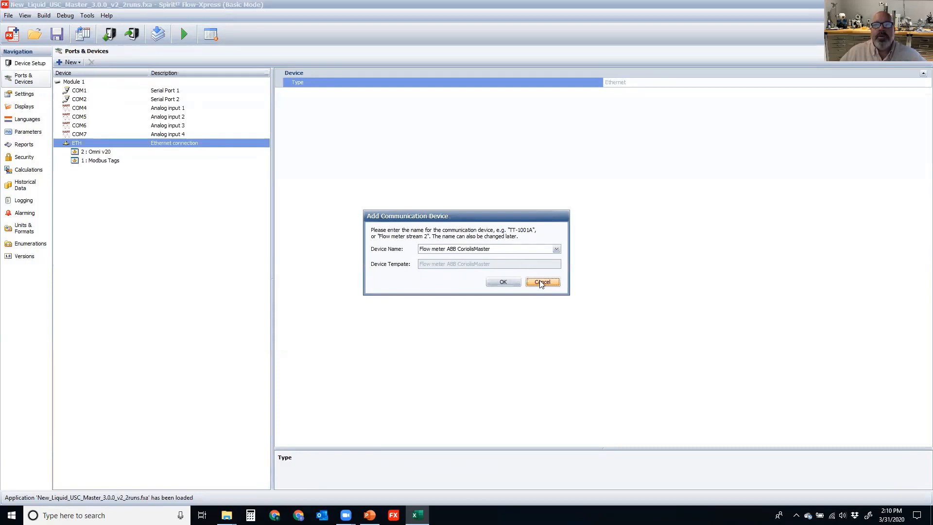
# - Add a Flow meter Micro Motion device to COM1, trimming its name to 'Micro Motion'
pyautogui.click(85, 91)
pyautogui.rightClick(90, 91)
pyautogui.moveTo(113, 101)
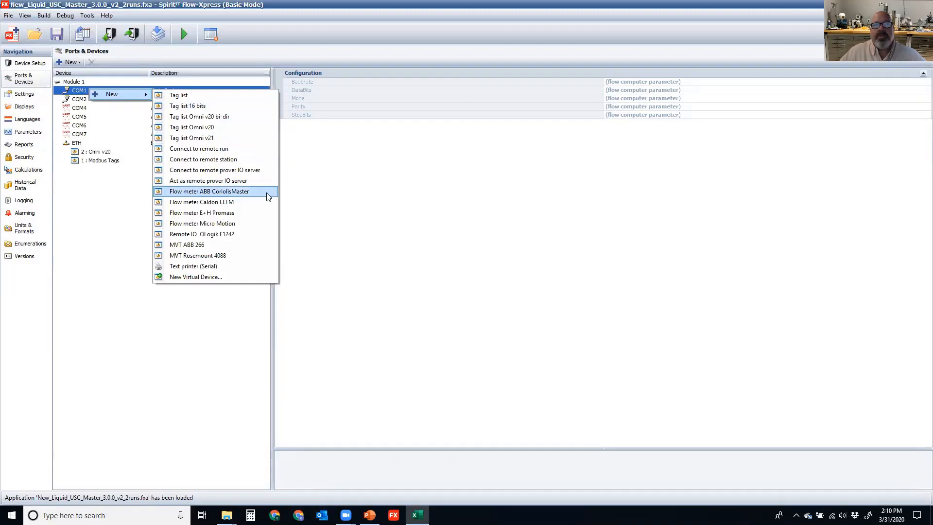
pyautogui.click(249, 221)
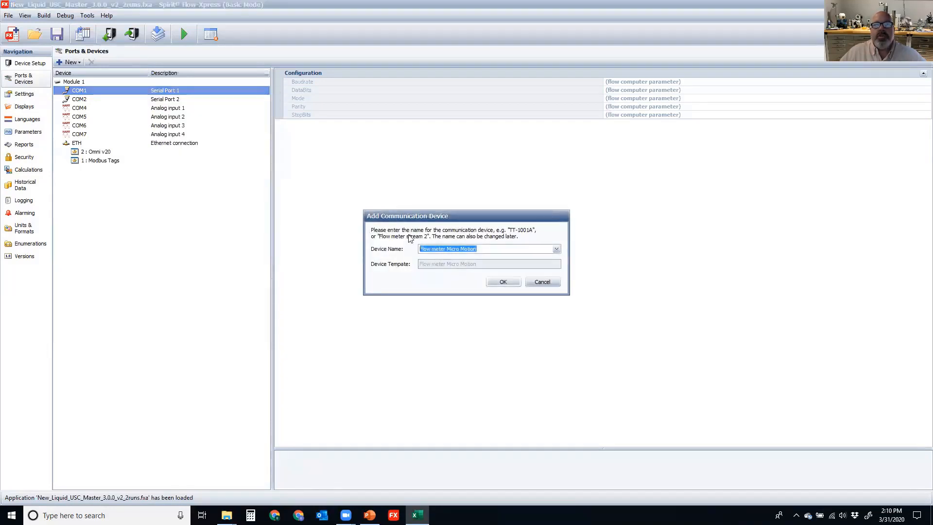
pyautogui.moveTo(447, 249); pyautogui.dragTo(353, 242)
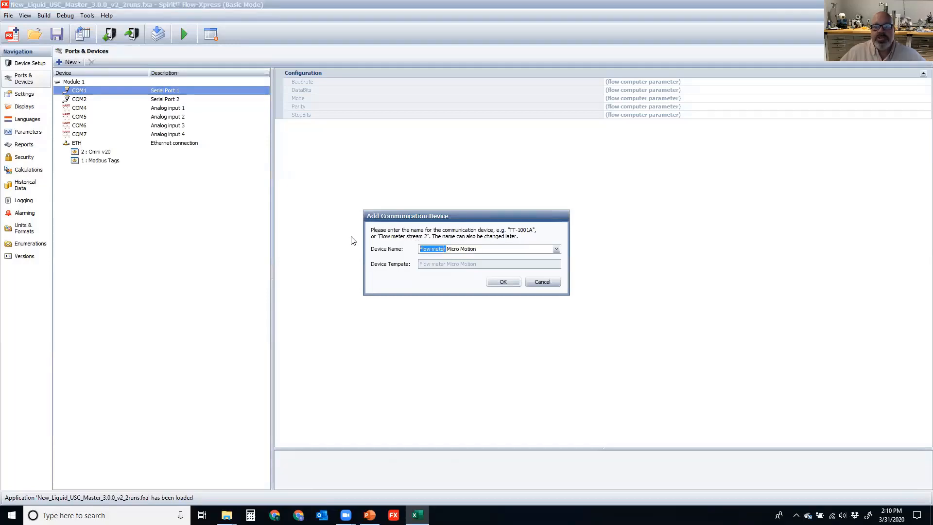
pyautogui.press('BackSpace')
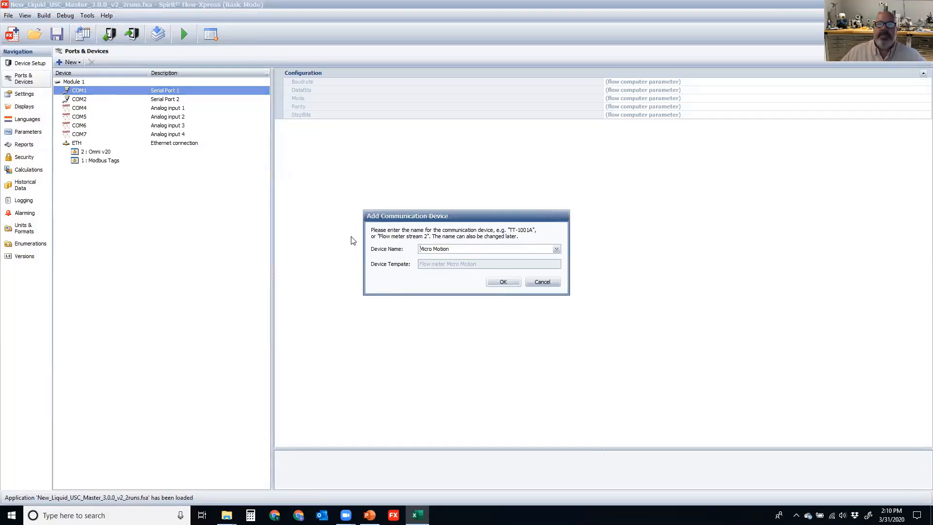
pyautogui.click(503, 281)
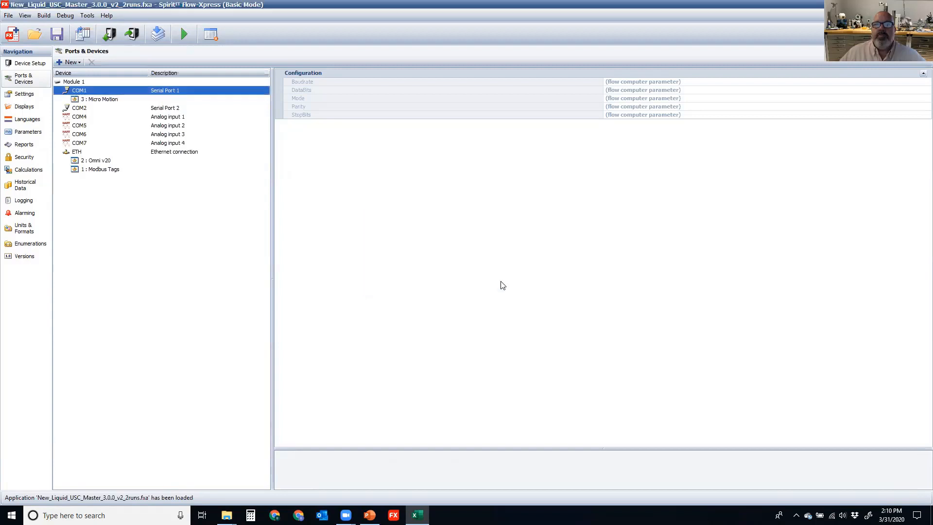
# - Add an ABB CoriolisMaster flow meter to COM2, renamed to 'CoriolisMaster'
pyautogui.rightClick(83, 107)
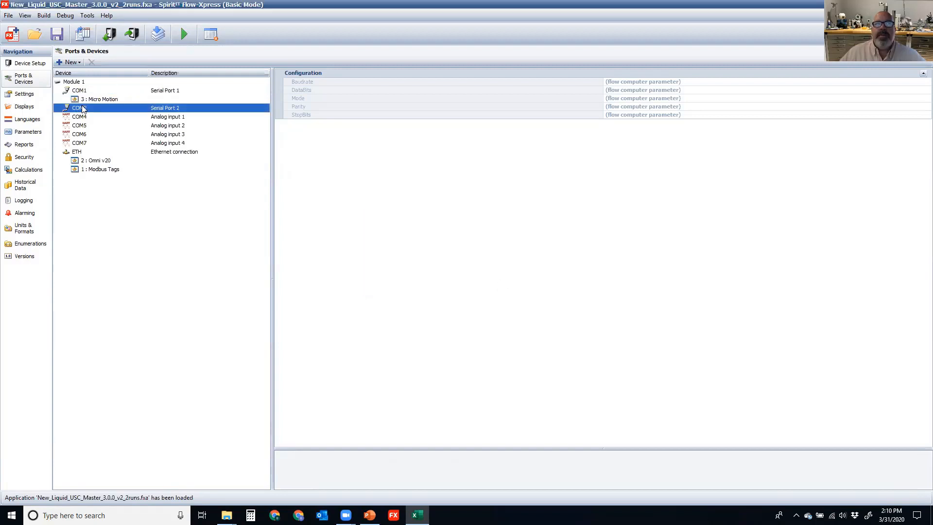
pyautogui.moveTo(104, 112)
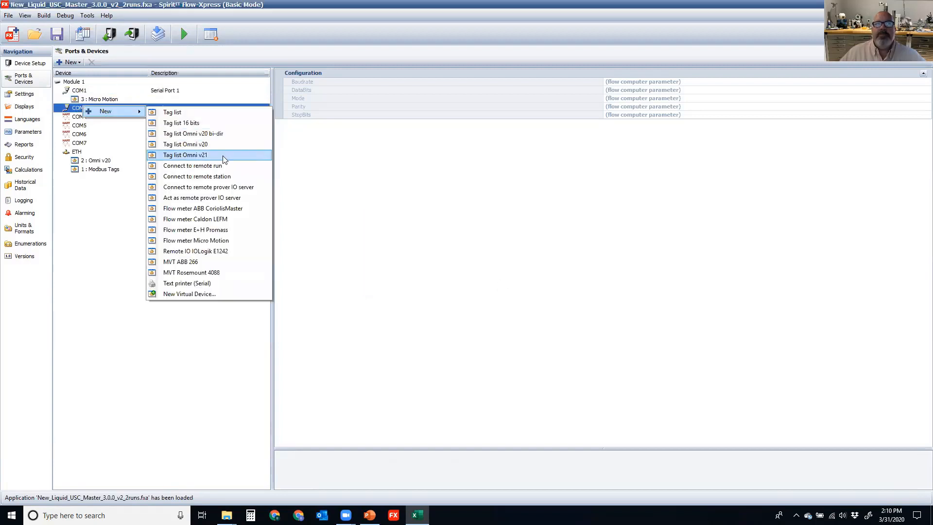
pyautogui.click(225, 208)
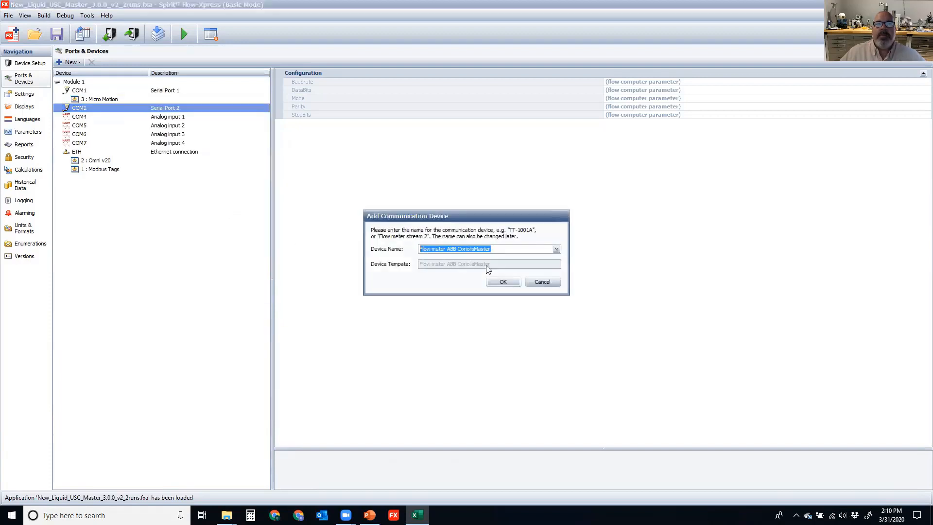
pyautogui.moveTo(457, 250); pyautogui.dragTo(320, 247)
pyautogui.press('Delete')
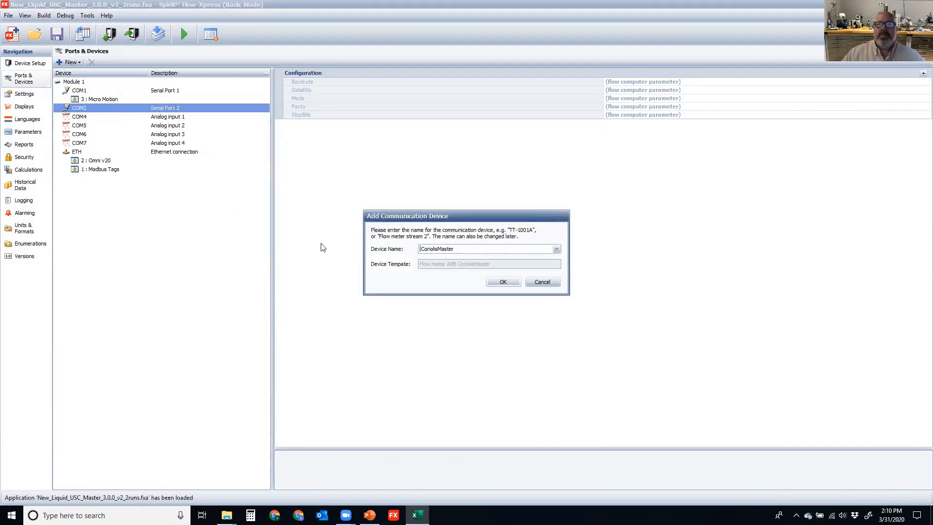
pyautogui.click(501, 282)
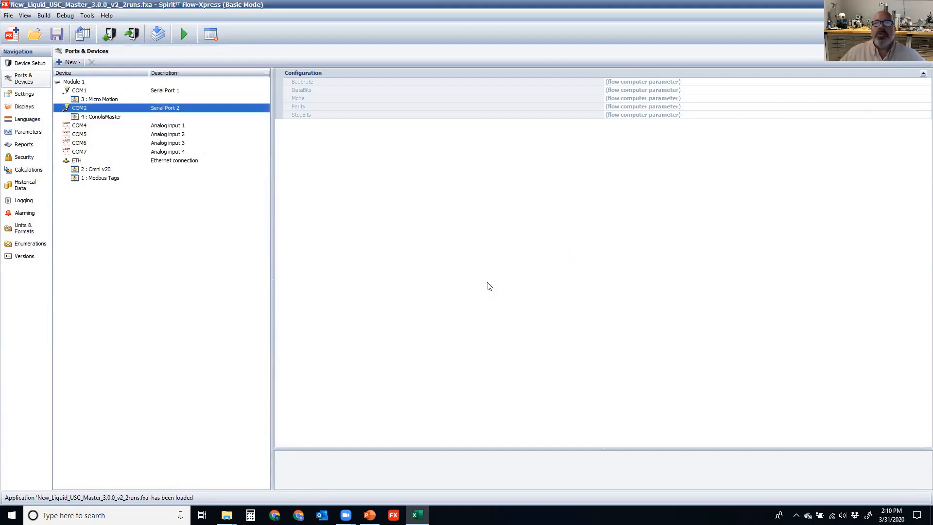
pyautogui.click(87, 90)
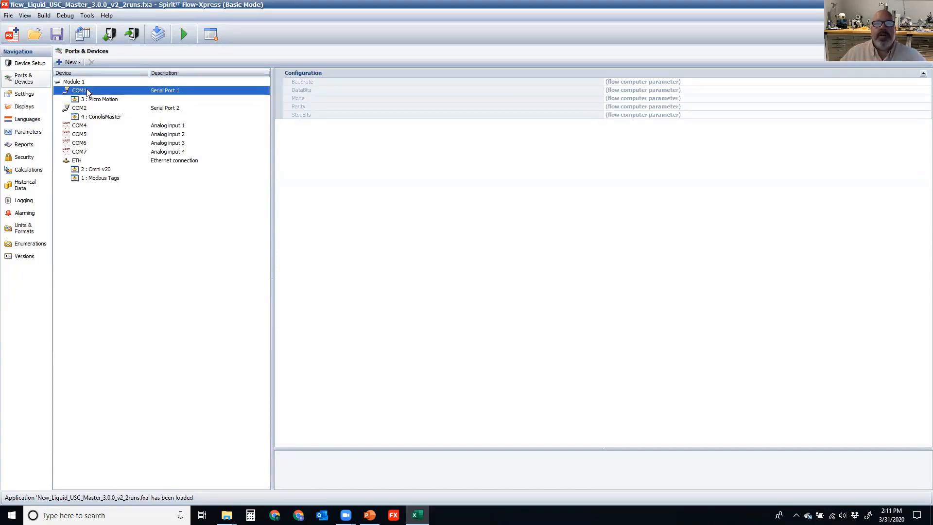
# - Add a second Micro Motion flow meter to COM1 named 'Micro Motion 2'
pyautogui.rightClick(86, 91)
pyautogui.moveTo(83, 102)
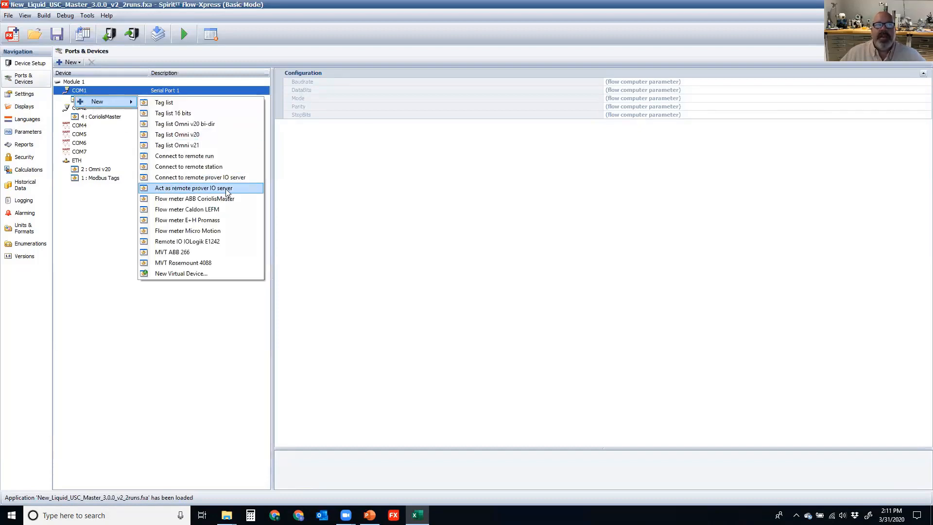
pyautogui.click(224, 231)
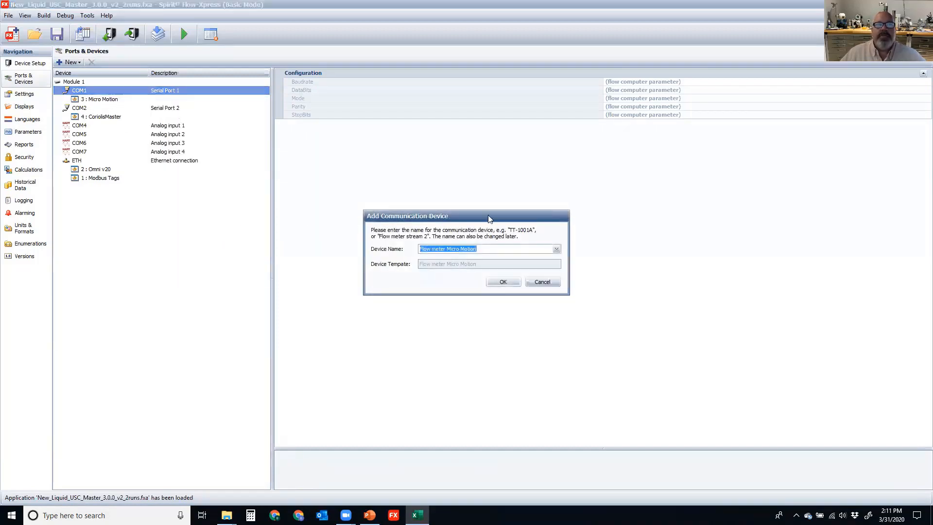
pyautogui.click(489, 248)
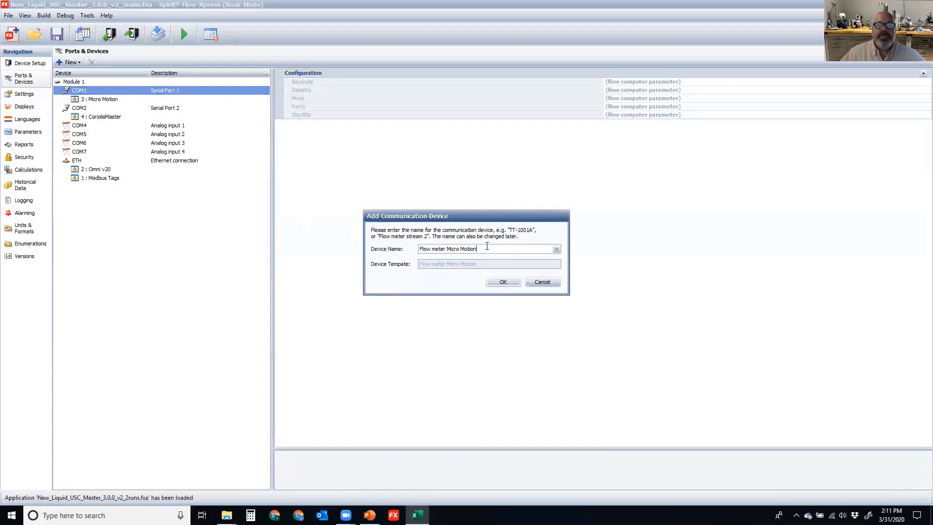
pyautogui.write('2')
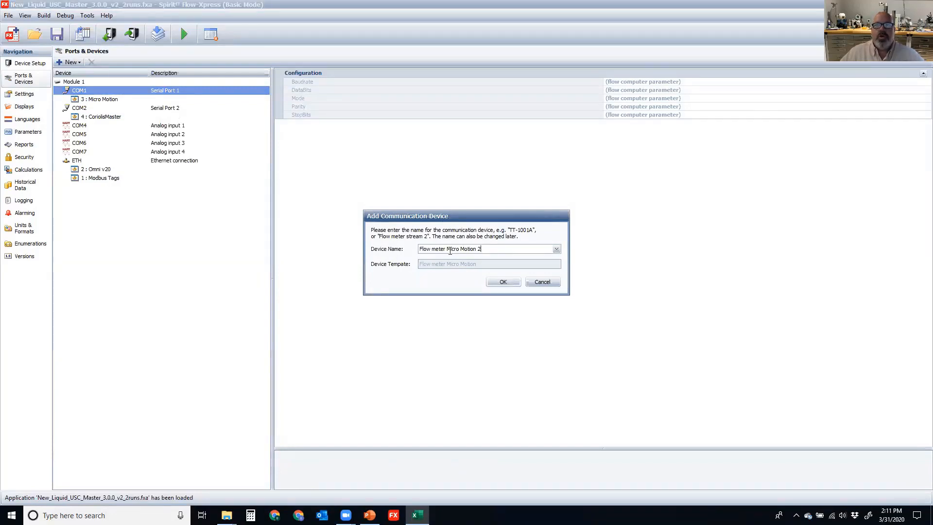
pyautogui.moveTo(447, 249); pyautogui.dragTo(296, 235)
pyautogui.press('BackSpace')
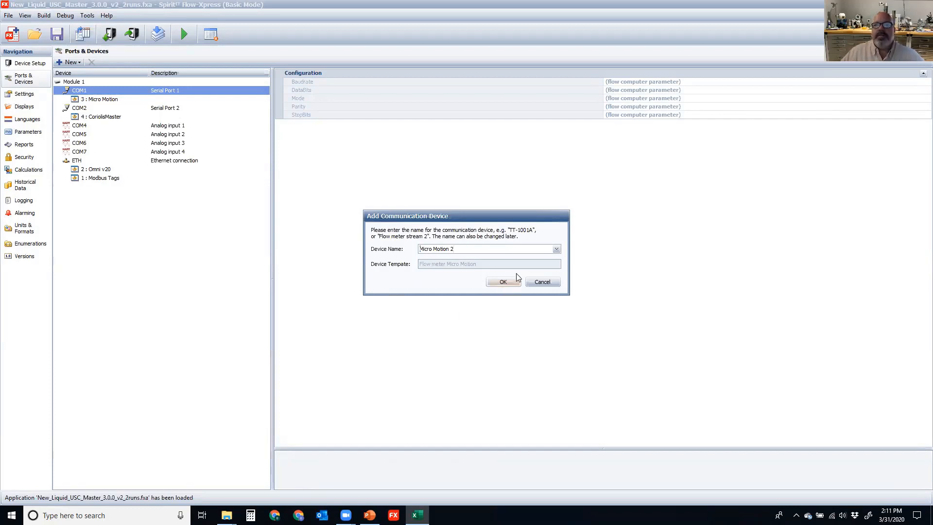
pyautogui.click(510, 285)
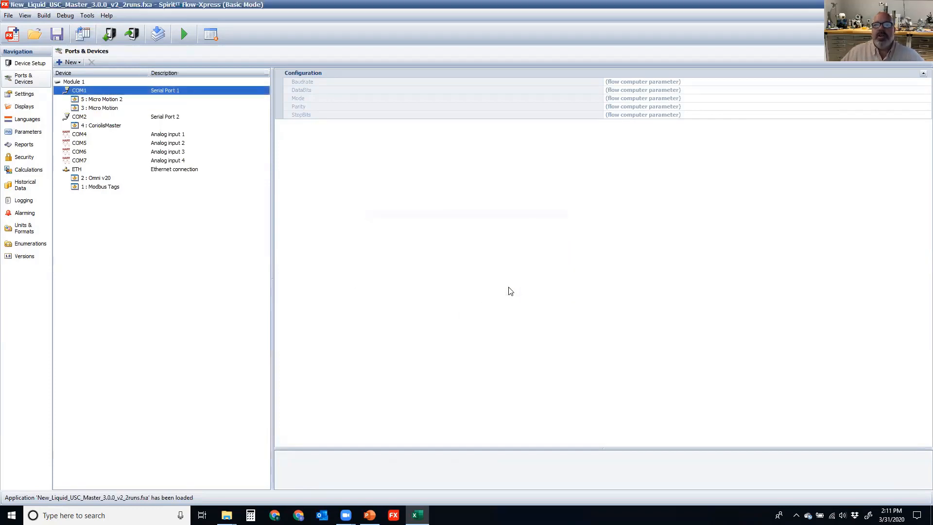
# - Delete both Micro Motion devices from COM1 and view the Module 1 summary
pyautogui.click(104, 106)
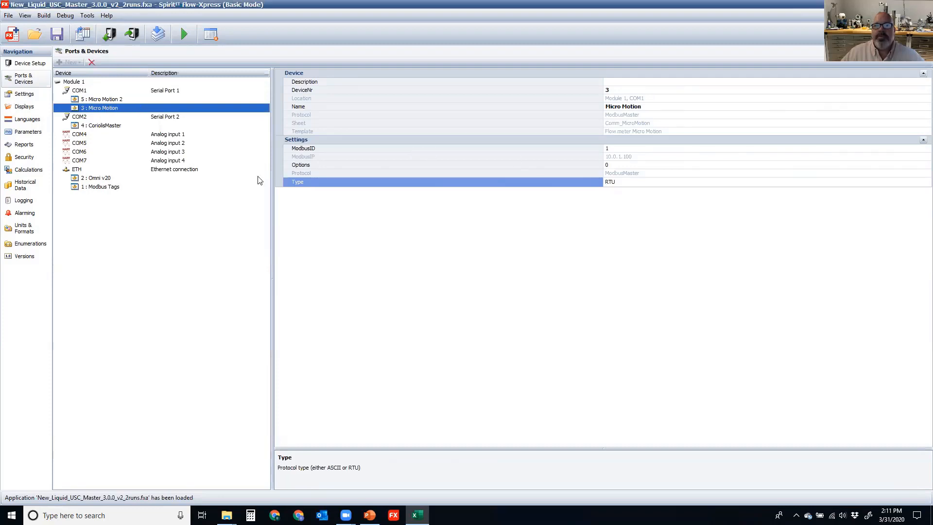
pyautogui.rightClick(115, 110)
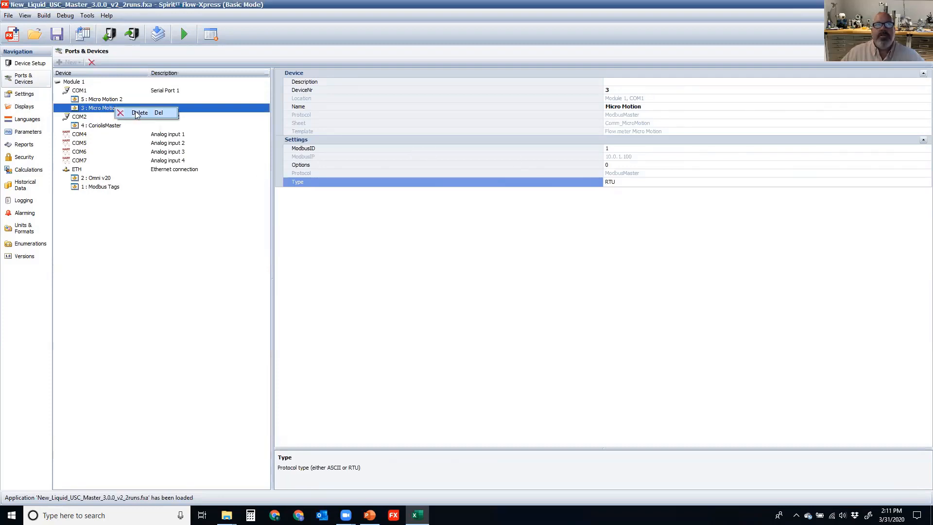
pyautogui.click(136, 115)
pyautogui.click(98, 100)
pyautogui.rightClick(99, 102)
pyautogui.click(104, 108)
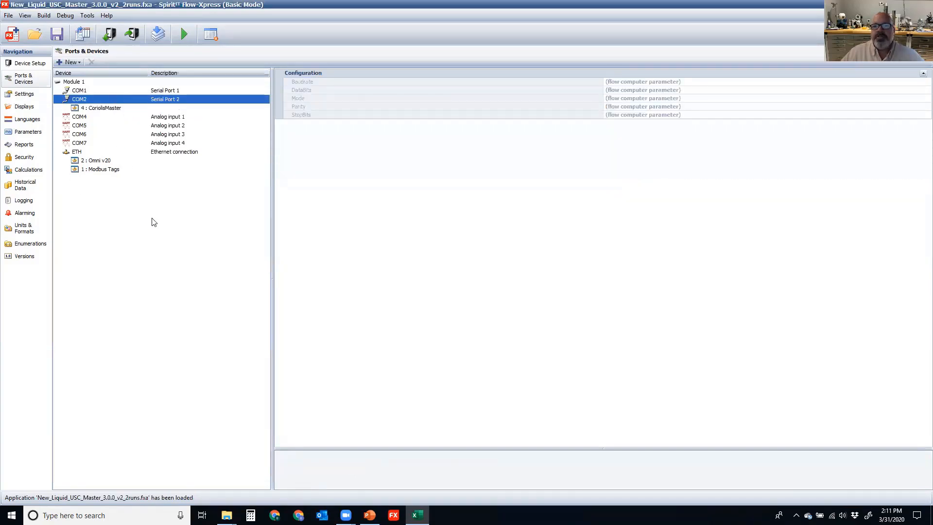
pyautogui.click(67, 83)
# - Add a Tag list Omni v20 device to COM1 and name it 'PLC'
pyautogui.click(91, 92)
pyautogui.rightClick(91, 92)
pyautogui.moveTo(105, 96)
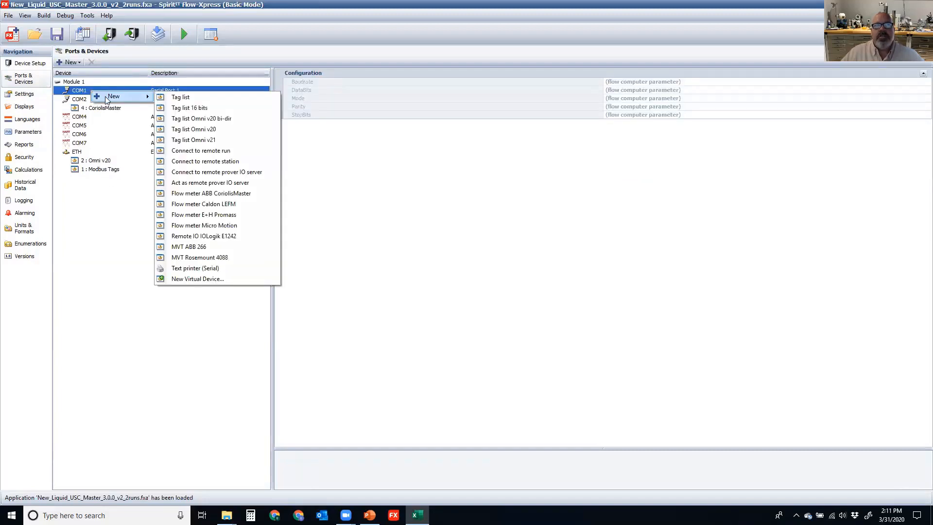
pyautogui.click(199, 129)
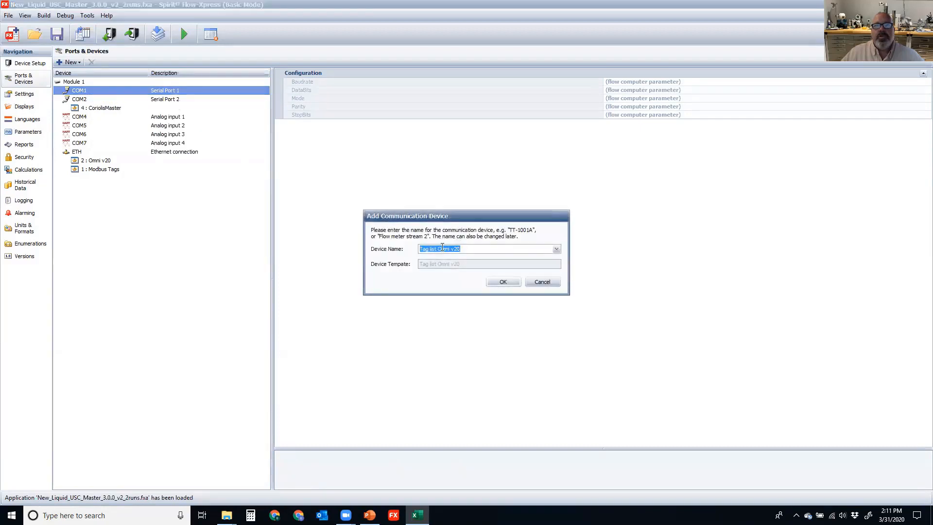
pyautogui.moveTo(440, 251); pyautogui.dragTo(370, 249)
pyautogui.press('Delete')
pyautogui.press('Delete')
pyautogui.press('Delete')
pyautogui.press('Delete')
pyautogui.press('Delete')
pyautogui.press('Delete')
pyautogui.press('Delete')
pyautogui.press('Delete')
pyautogui.press('Delete')
pyautogui.write('PLC')
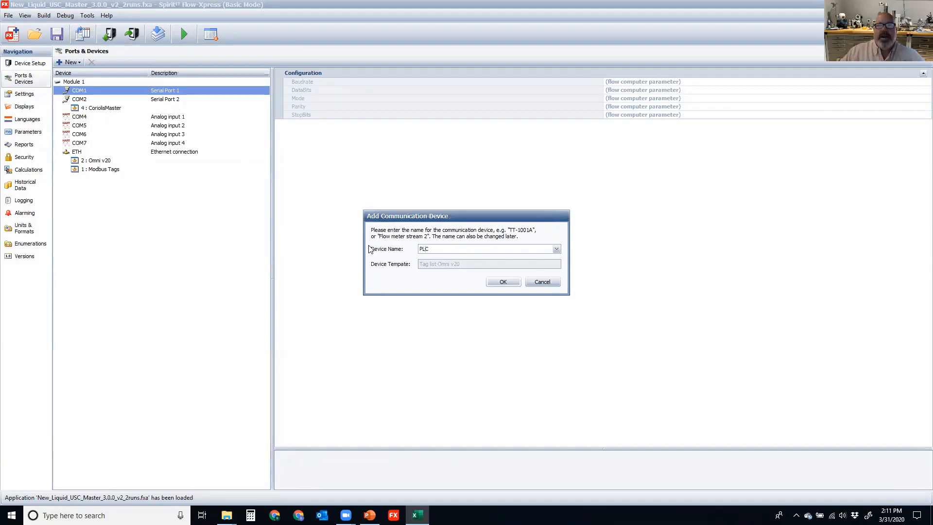
pyautogui.click(503, 283)
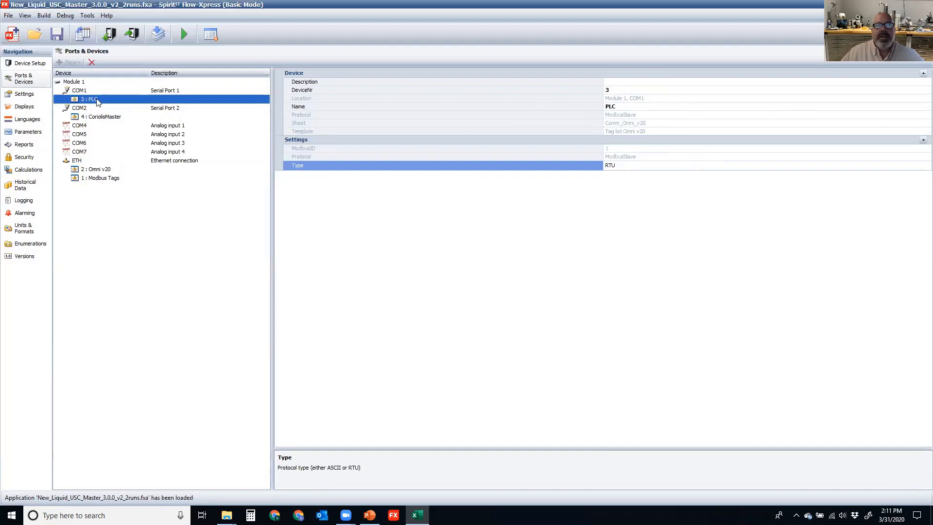
pyautogui.click(78, 92)
pyautogui.rightClick(78, 93)
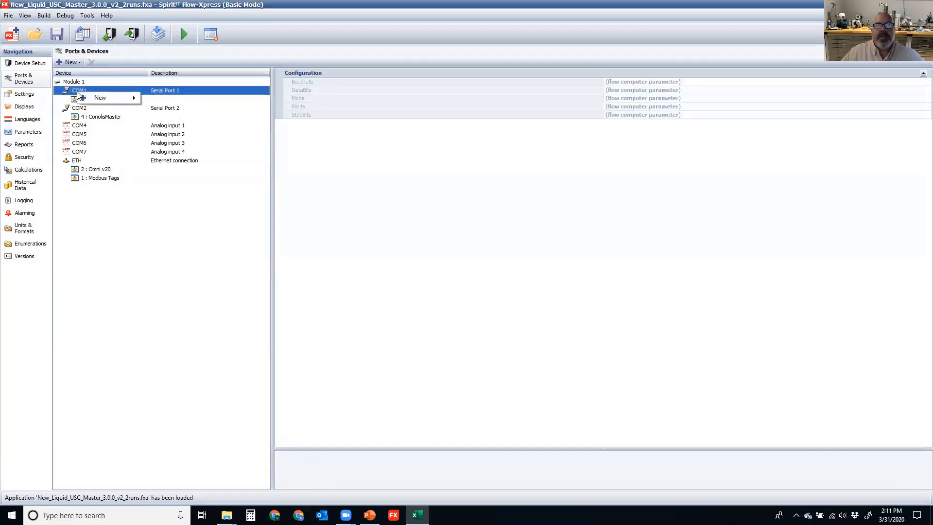
pyautogui.moveTo(98, 99)
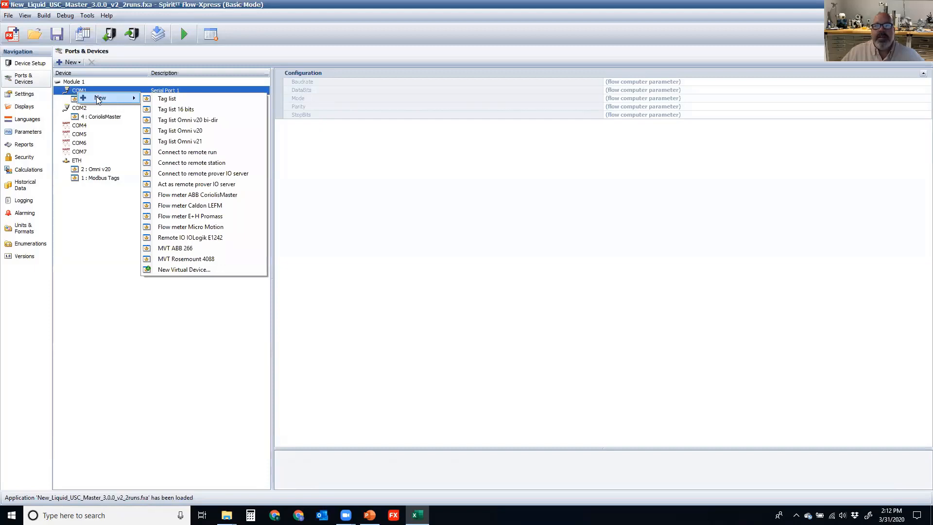
pyautogui.click(68, 165)
pyautogui.click(65, 164)
pyautogui.rightClick(65, 164)
pyautogui.moveTo(85, 169)
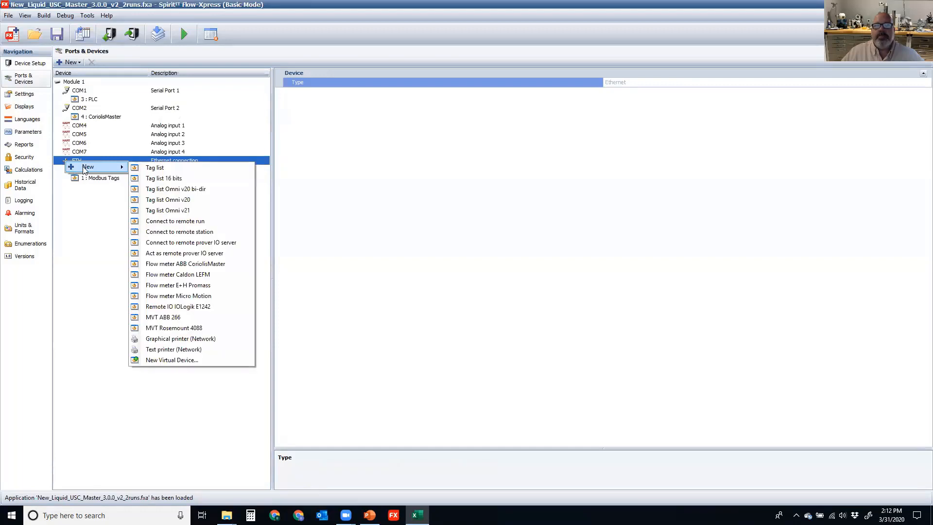
pyautogui.click(106, 248)
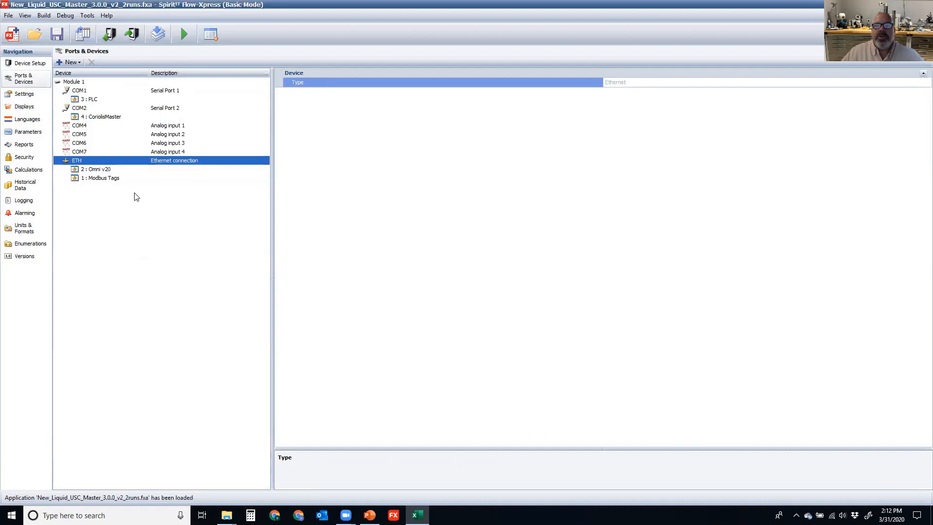
# - Add a network text printer under ETH and rename it 'Batch Printer'
pyautogui.rightClick(74, 160)
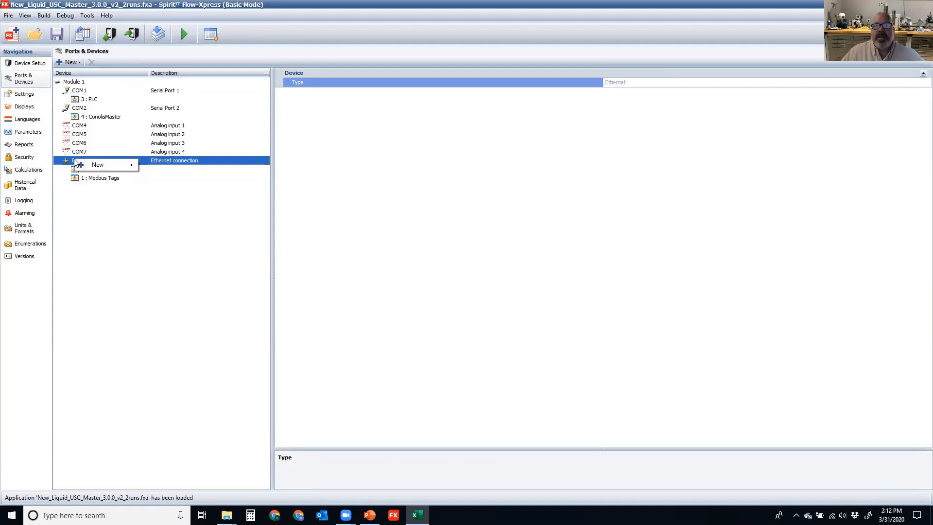
pyautogui.moveTo(91, 167)
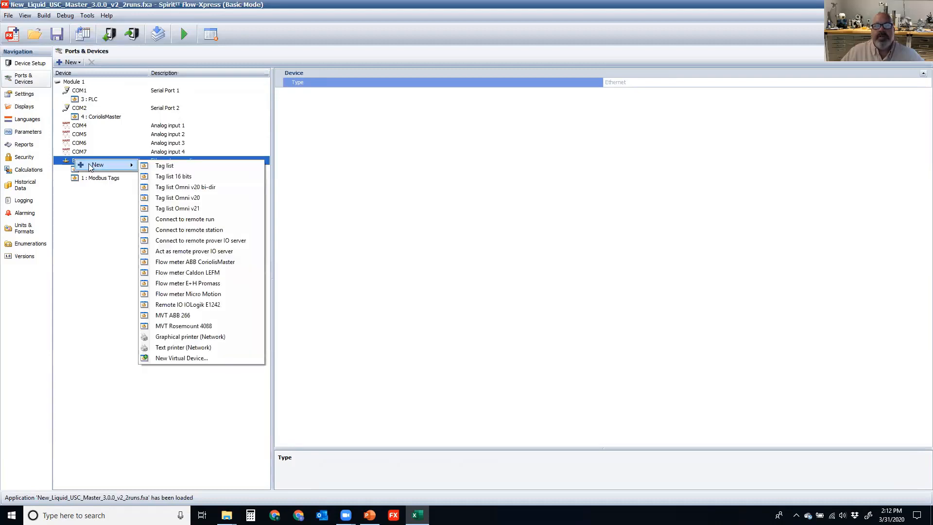
pyautogui.click(217, 347)
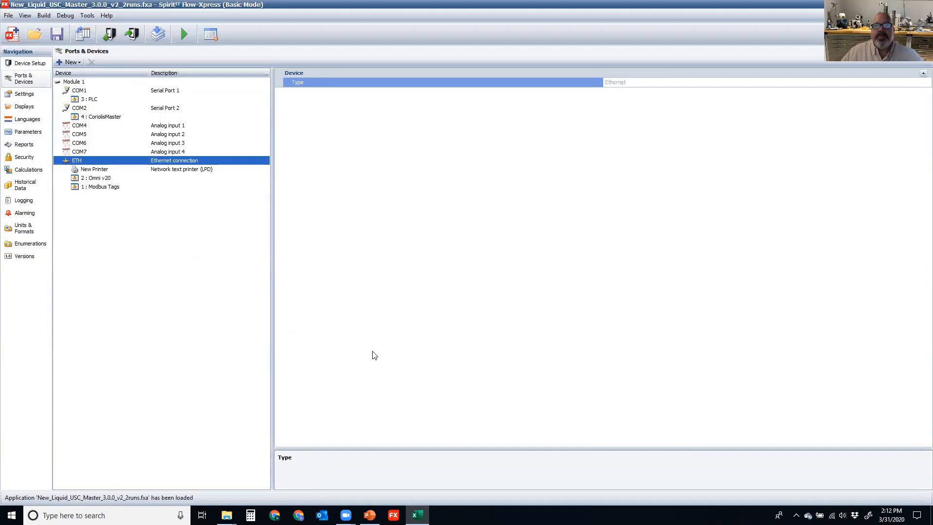
pyautogui.click(194, 173)
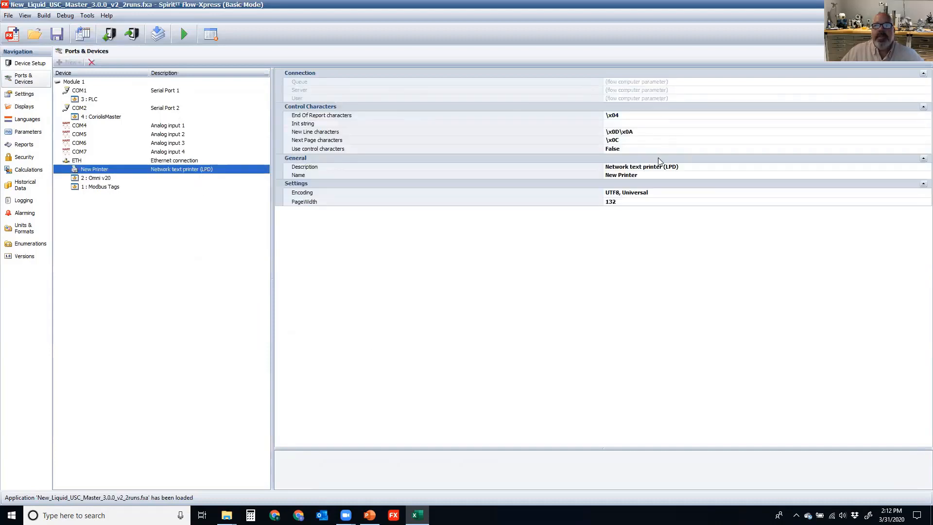
pyautogui.click(655, 175)
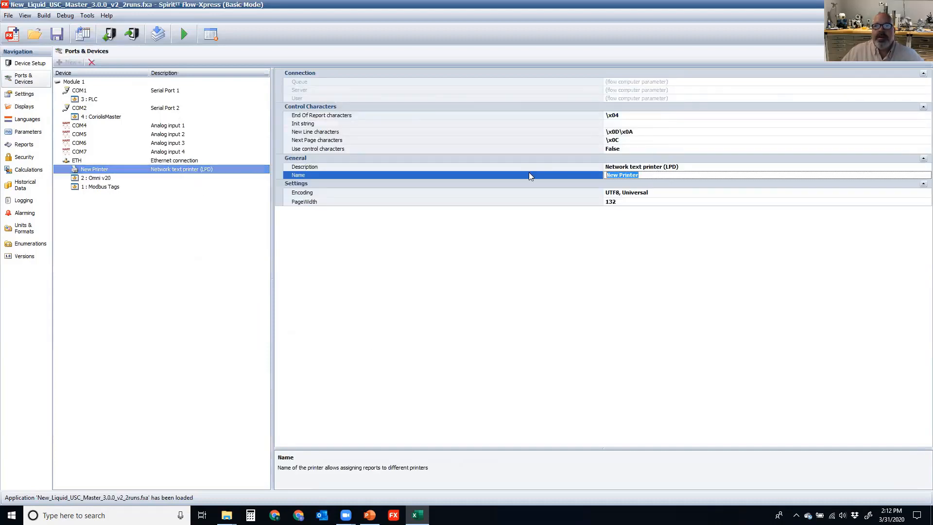
pyautogui.write('Ba')
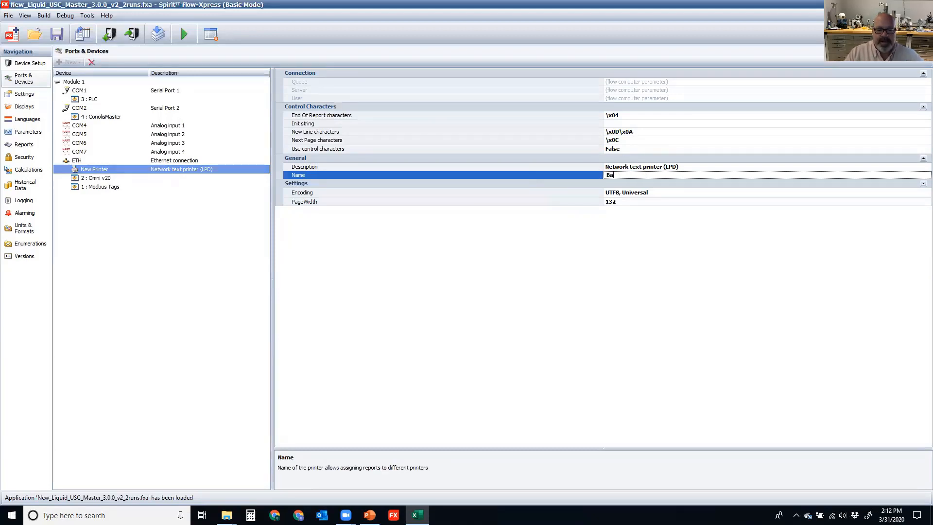
pyautogui.write('tch Printer')
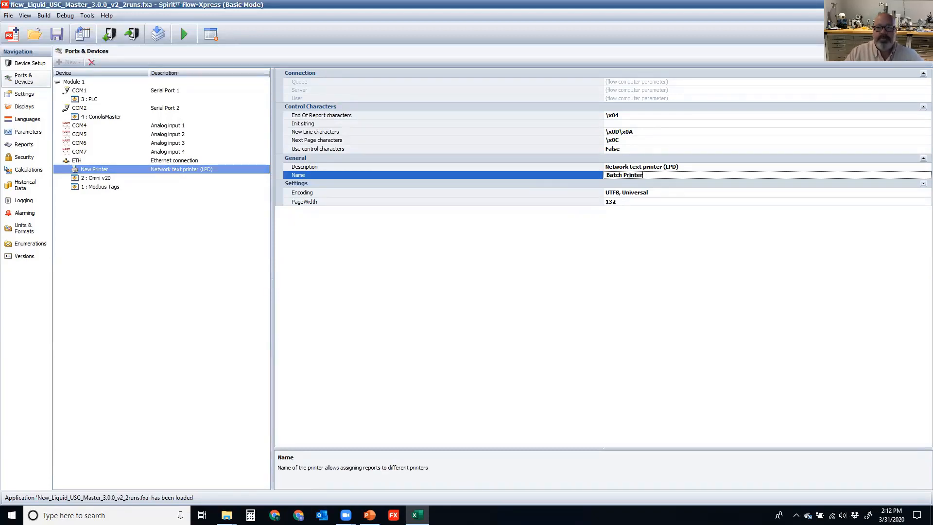
pyautogui.press('Return')
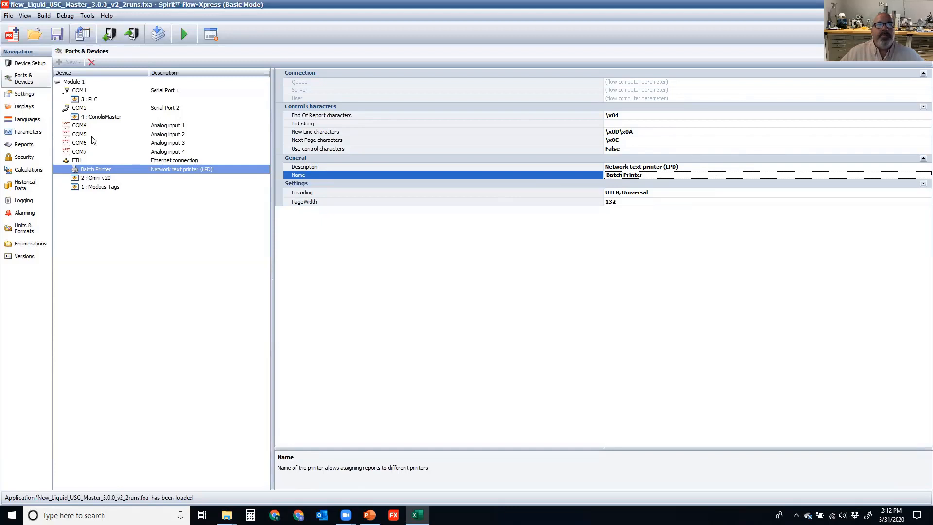
# - In Settings, browse the Home display chooser (Pulse input, Flow rates Run 1) and cancel, leaving home unchanged
pyautogui.click(24, 94)
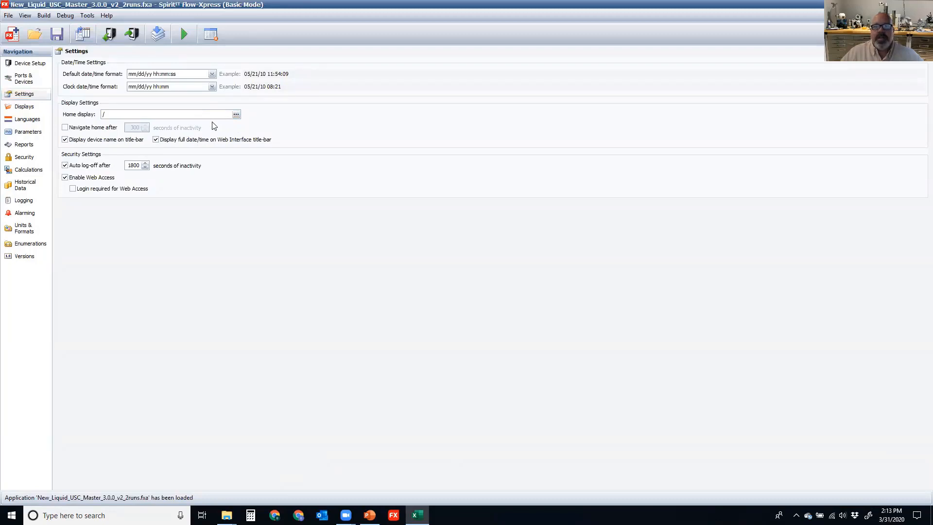
pyautogui.click(236, 114)
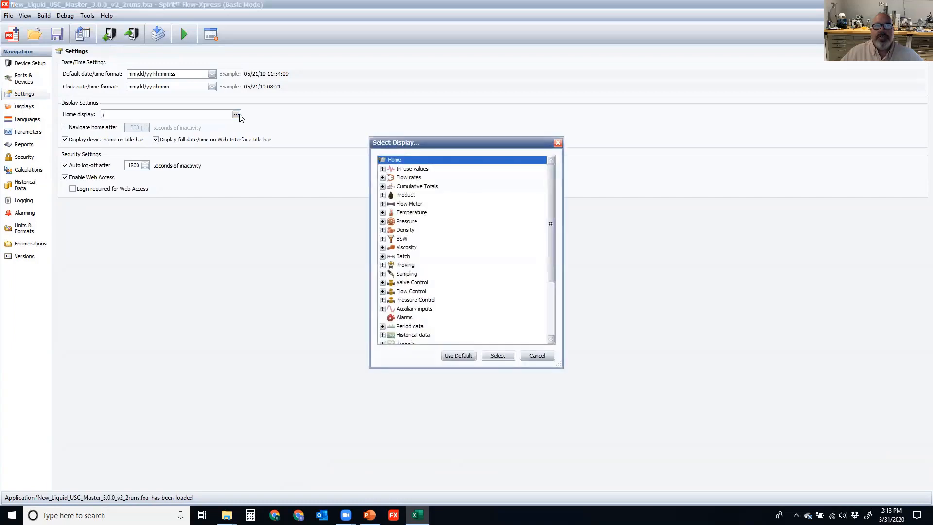
pyautogui.click(383, 204)
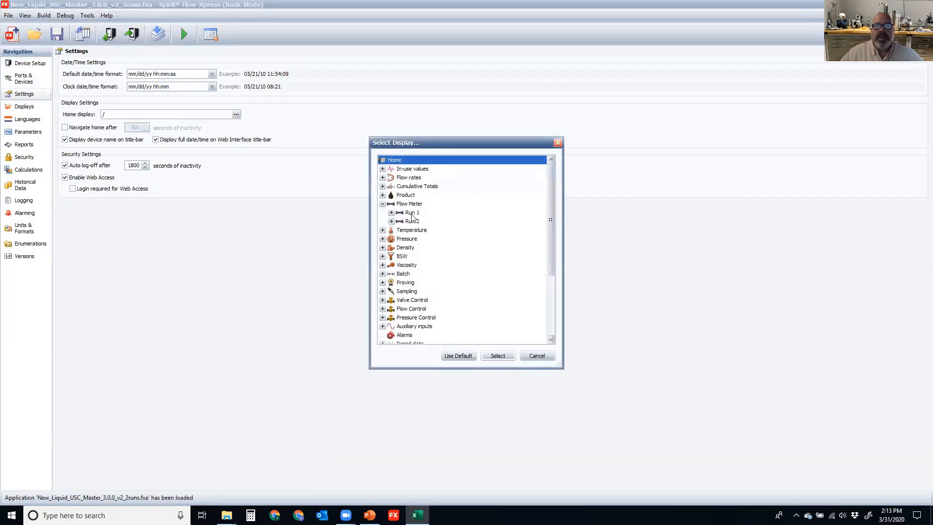
pyautogui.click(390, 212)
pyautogui.click(439, 224)
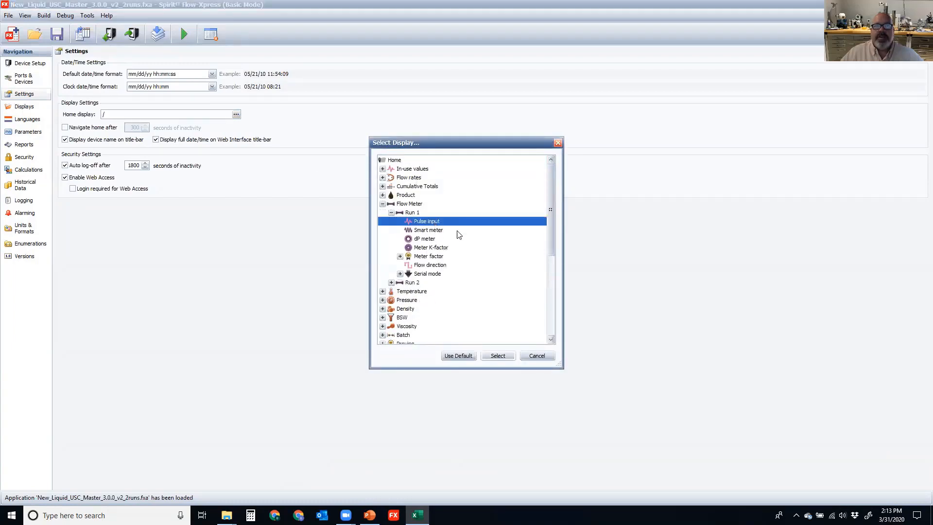
pyautogui.click(383, 179)
pyautogui.click(399, 188)
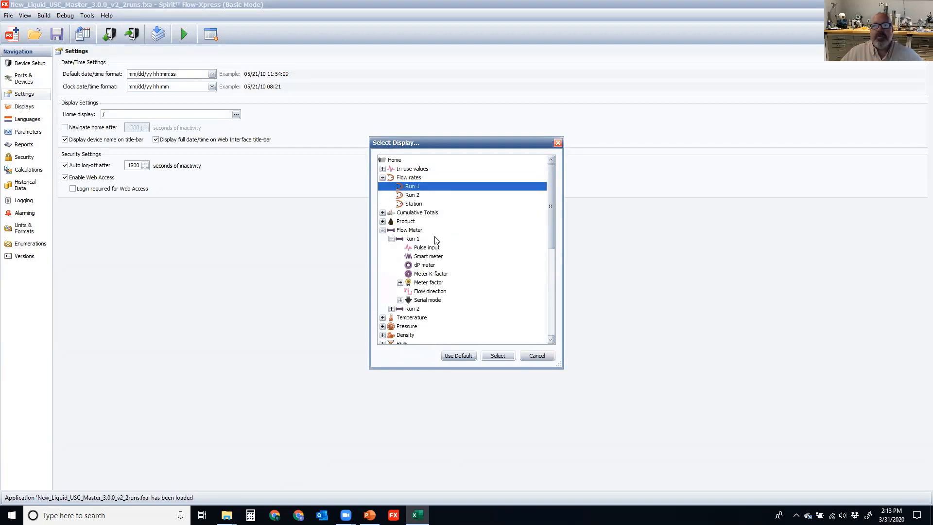
pyautogui.click(536, 356)
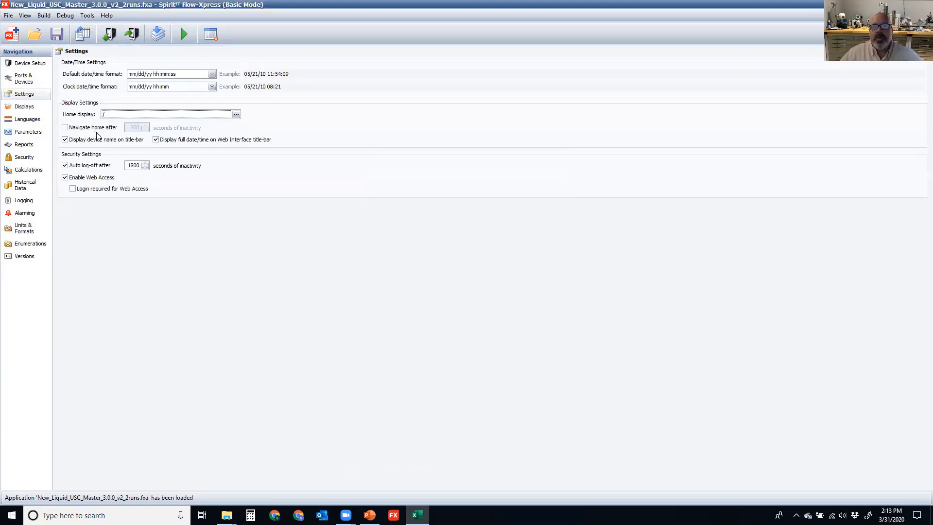
# - Switch Navigate home after on and back off, then go to the Displays configuration
pyautogui.click(100, 129)
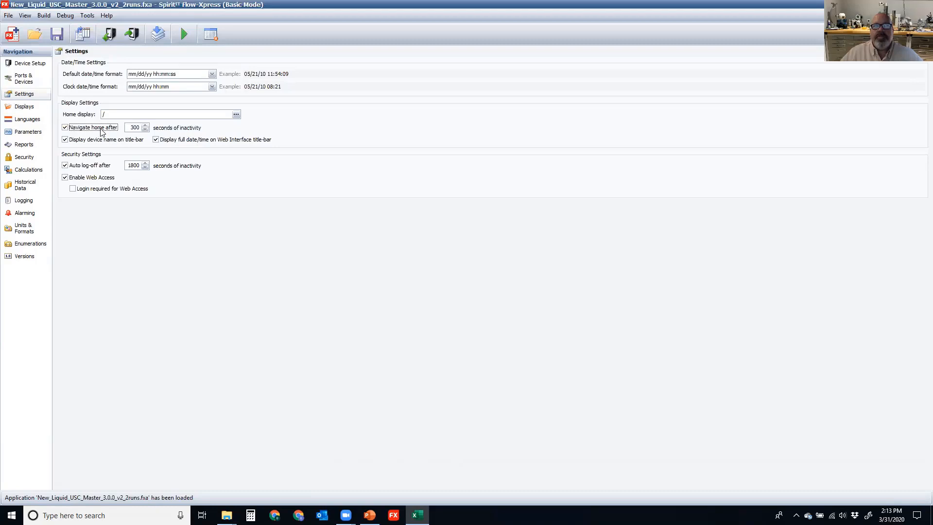
pyautogui.click(68, 129)
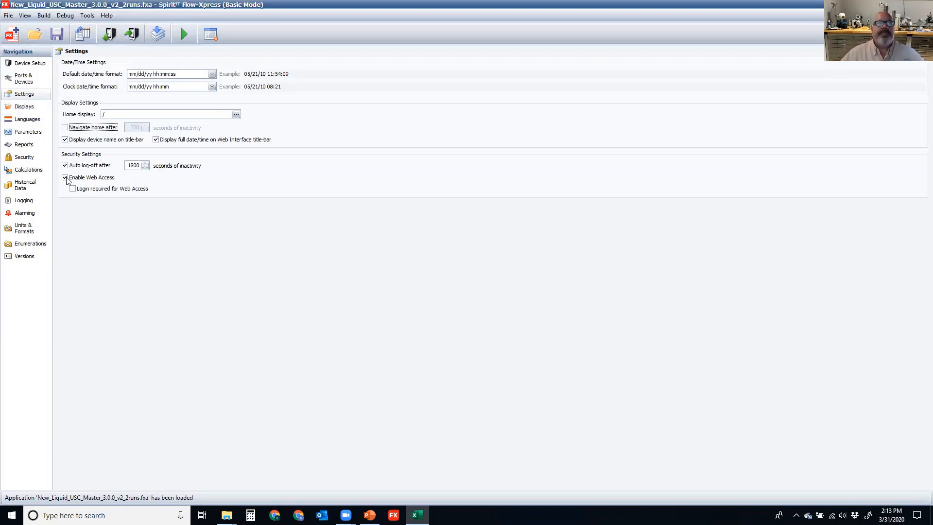
pyautogui.click(24, 107)
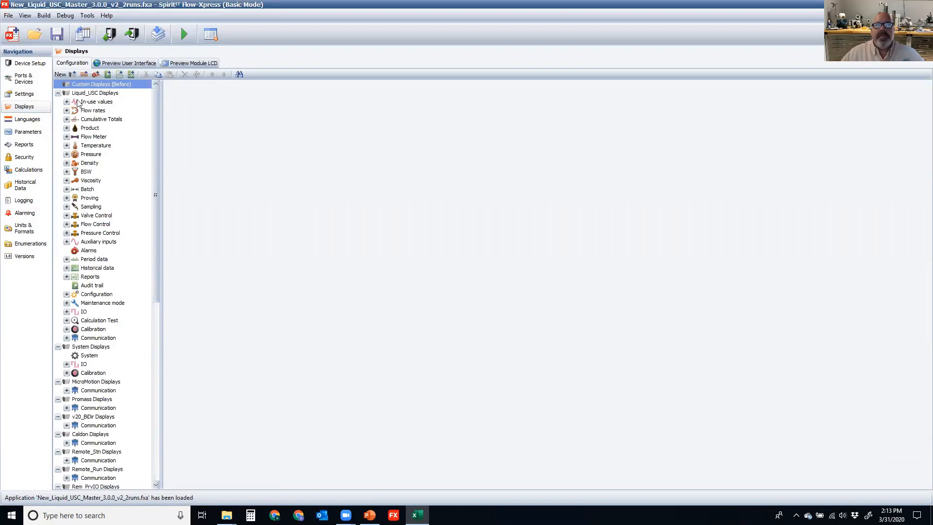
# - Expand the In-use values group and preview its Run 1 page in the operator interface
pyautogui.click(66, 101)
pyautogui.click(92, 103)
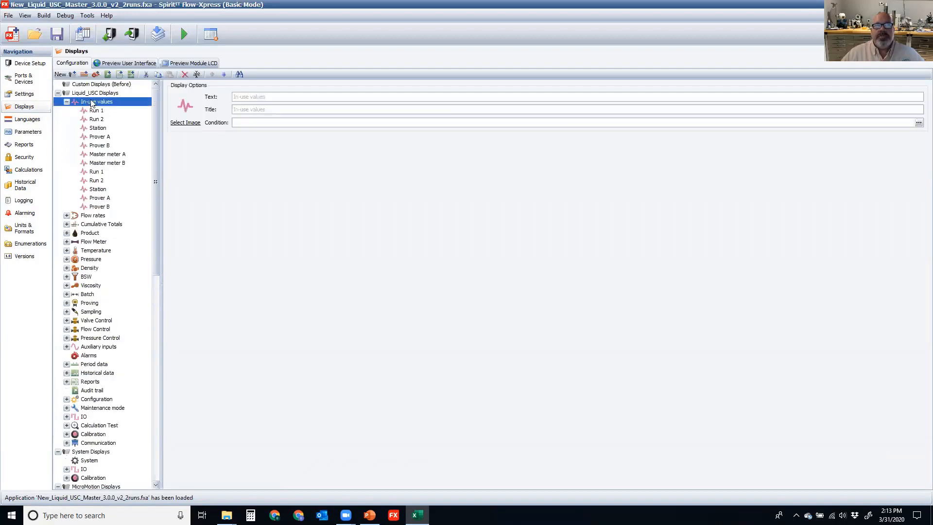
pyautogui.click(95, 112)
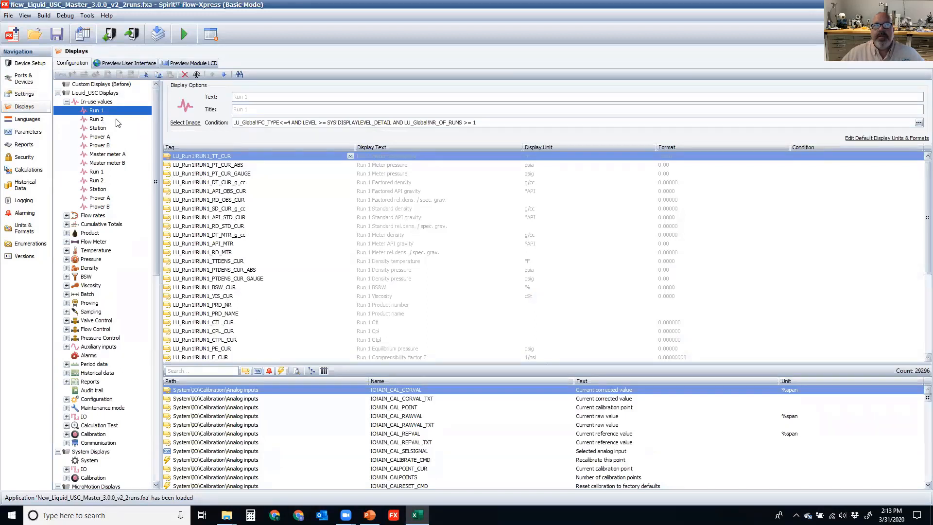
pyautogui.click(100, 103)
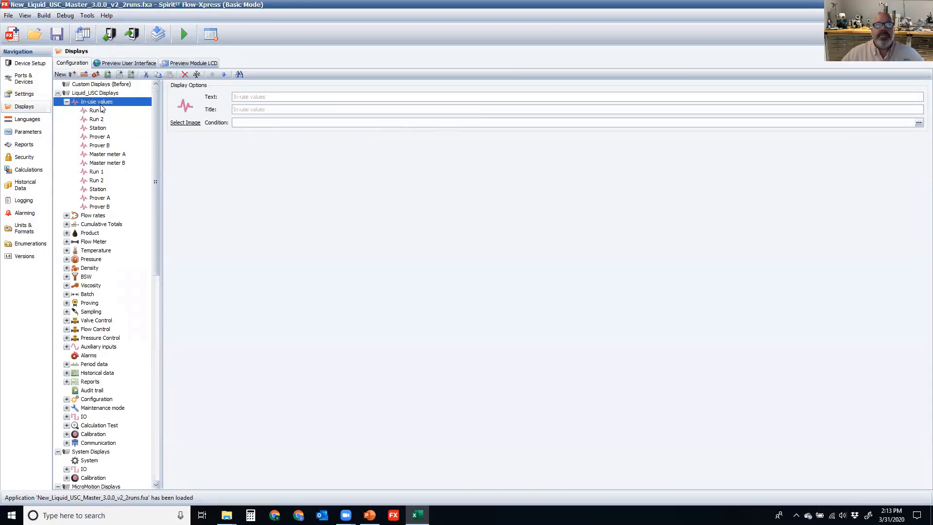
pyautogui.click(120, 63)
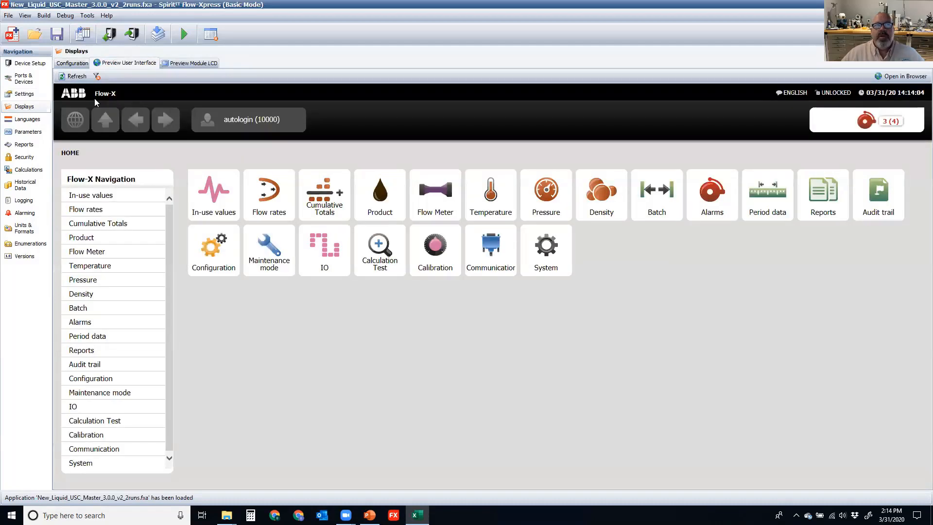
pyautogui.click(213, 187)
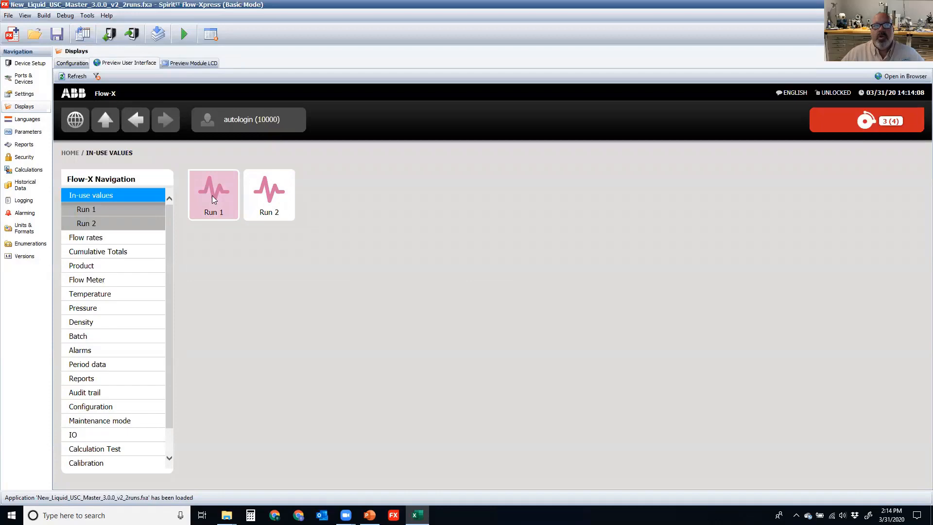
pyautogui.click(212, 195)
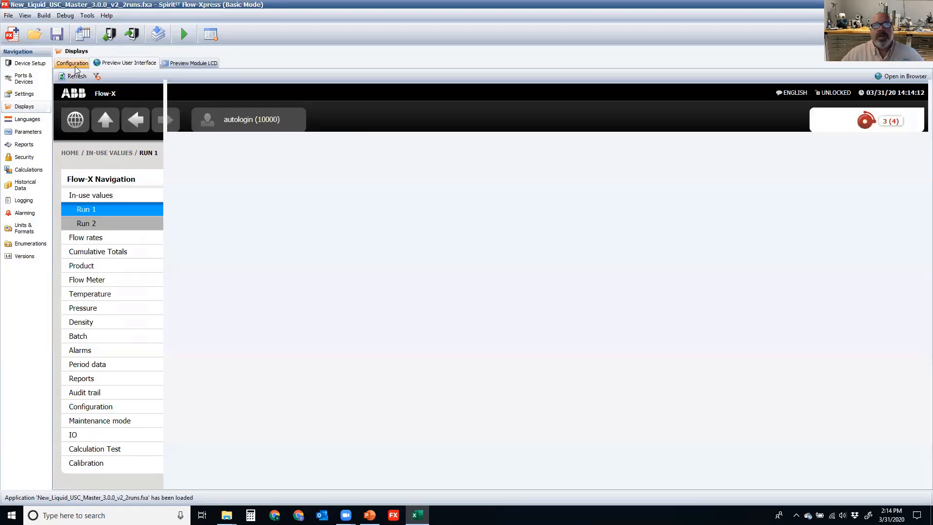
pyautogui.click(75, 65)
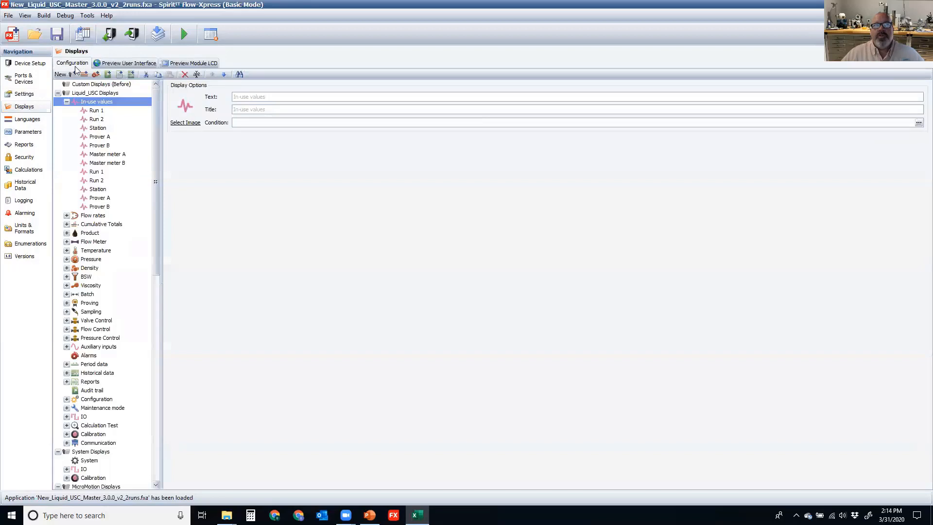
# - Drag the IO!AIN_CAL_REFVAL current reference value tag into the Run 1 display grid
pyautogui.click(91, 112)
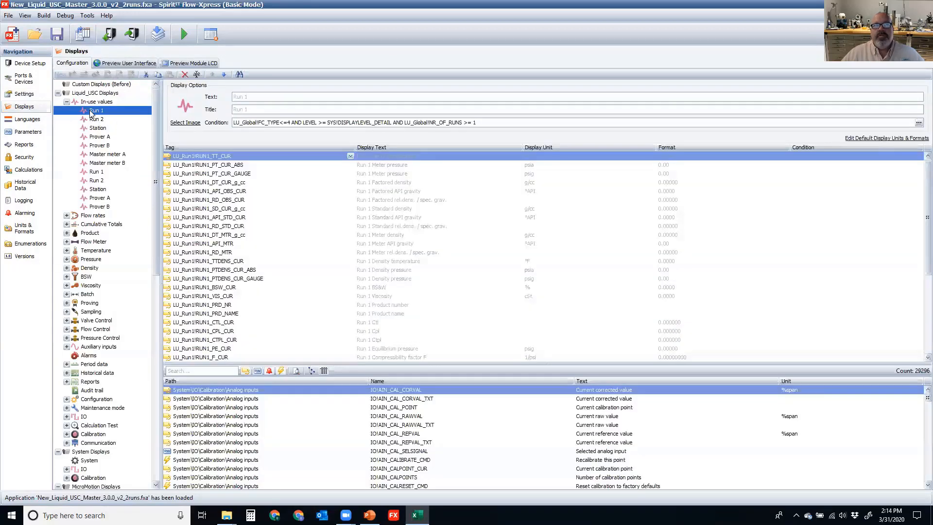
pyautogui.click(193, 164)
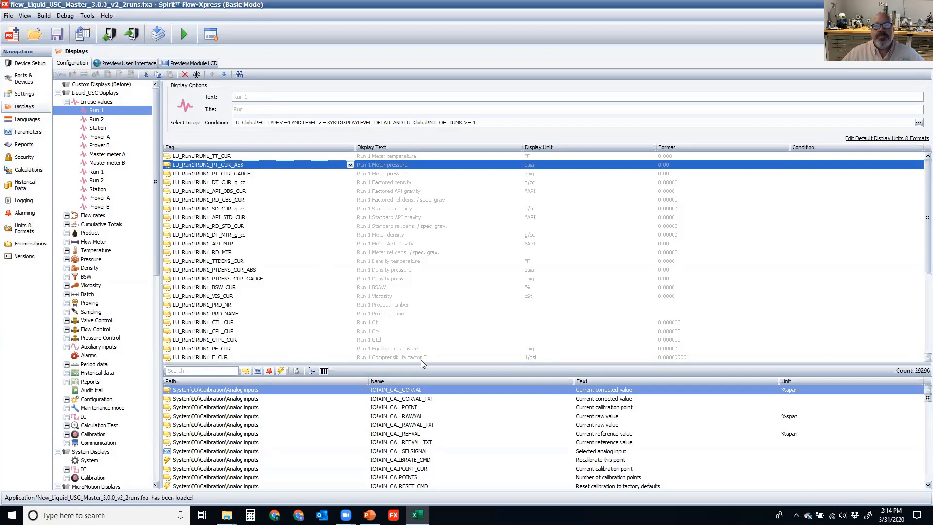
pyautogui.moveTo(420, 359); pyautogui.dragTo(421, 334)
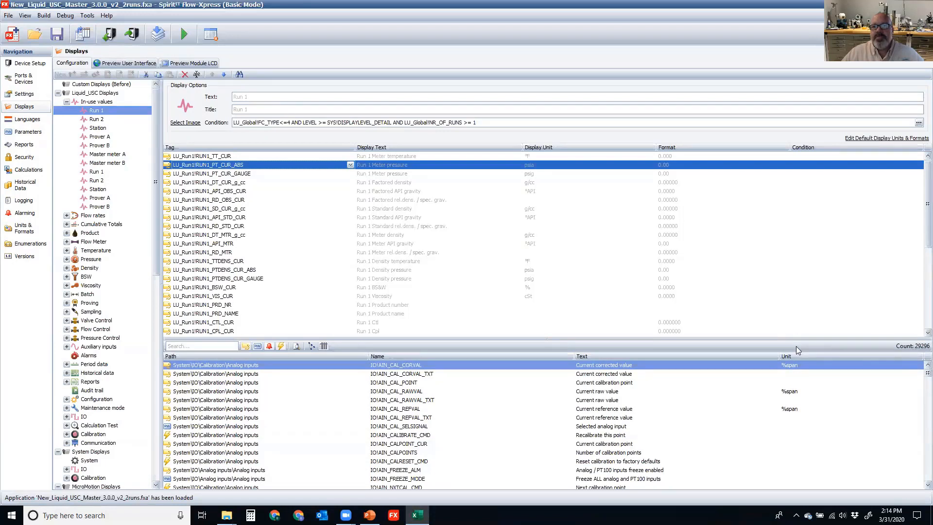
pyautogui.click(242, 409)
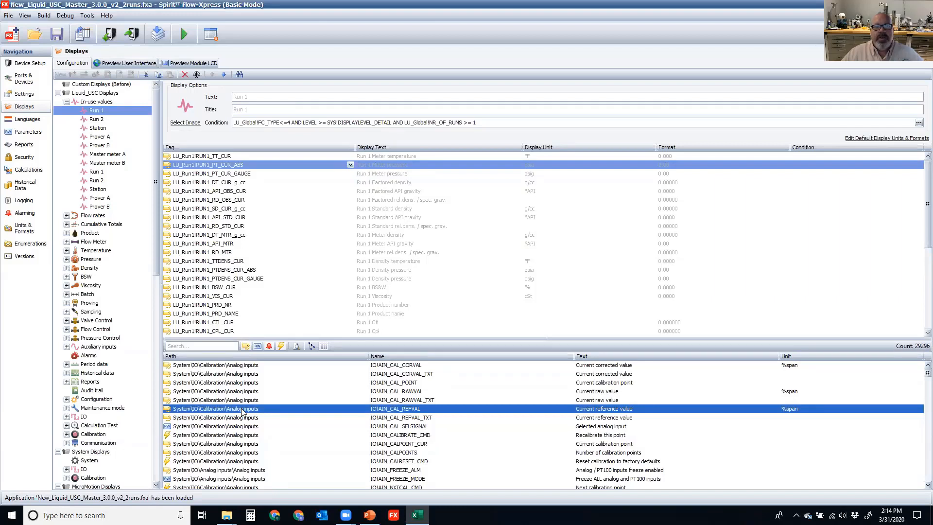
pyautogui.moveTo(242, 410); pyautogui.dragTo(205, 165)
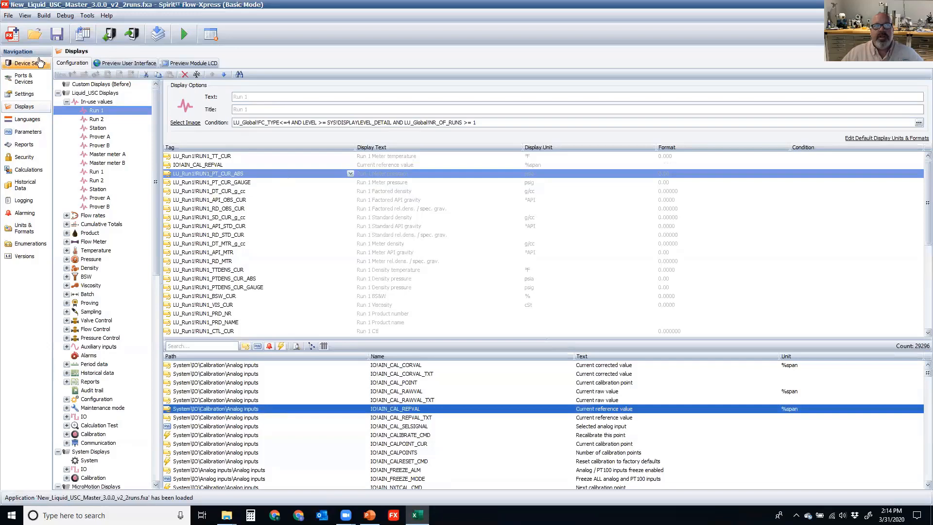
# - Preview Run 1's in-use values page to confirm the new Current reference value field reads 0
pyautogui.click(117, 64)
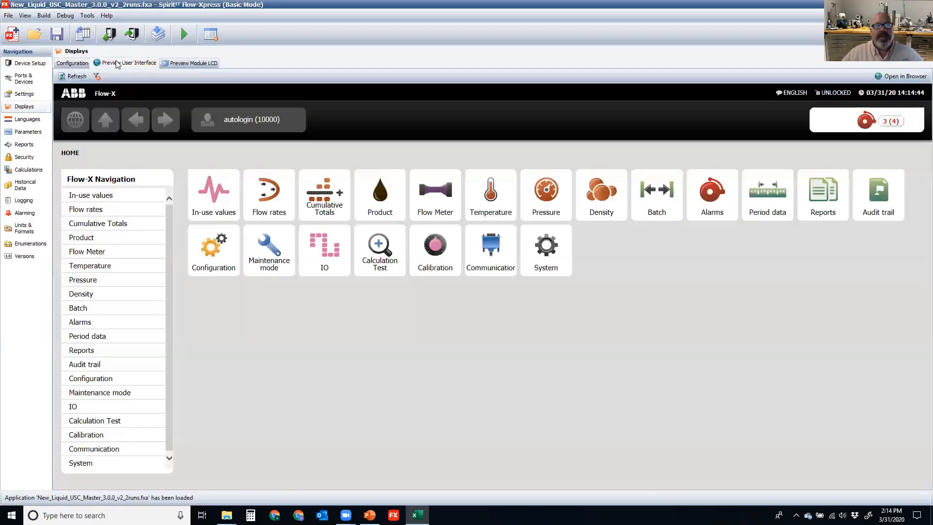
pyautogui.click(228, 206)
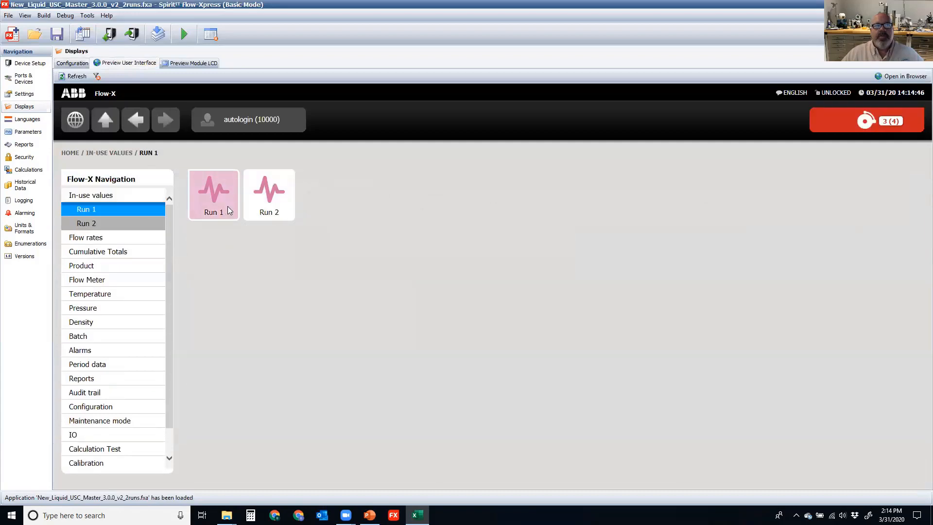
pyautogui.click(228, 208)
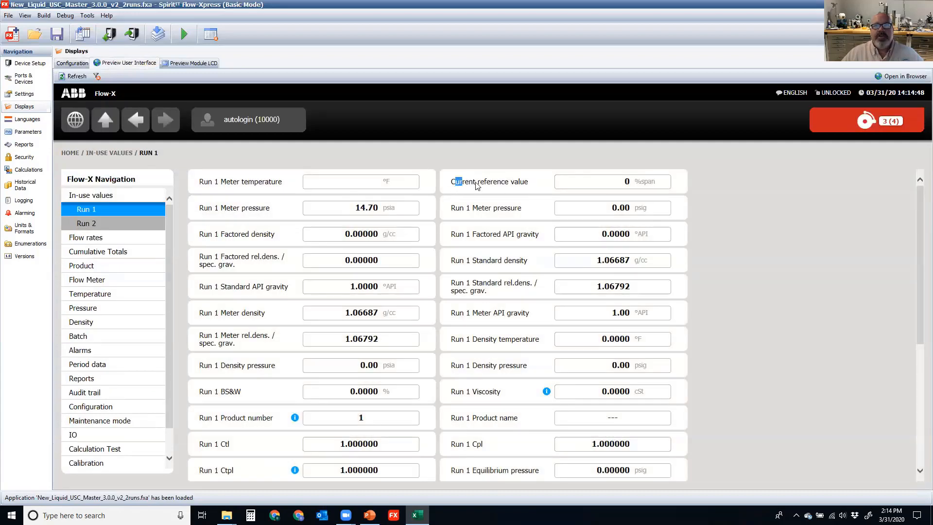
pyautogui.moveTo(456, 186); pyautogui.dragTo(540, 186)
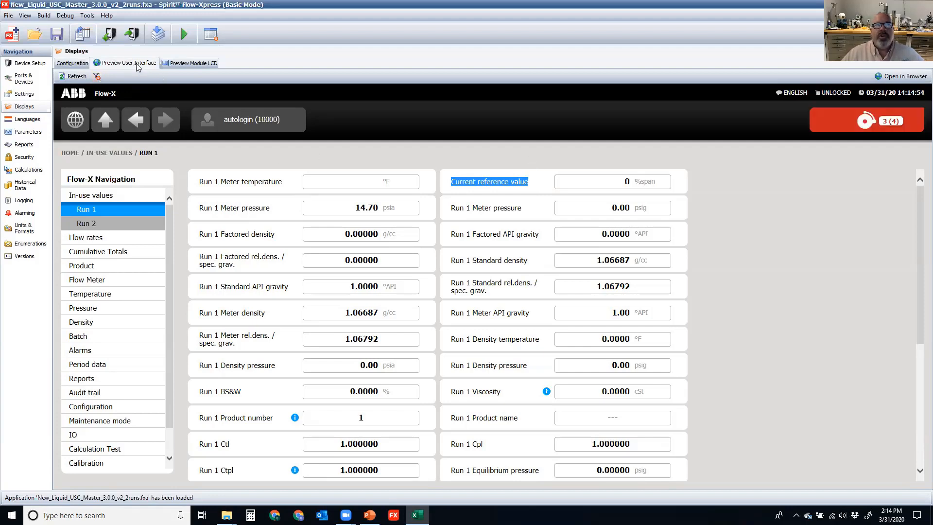
pyautogui.click(72, 64)
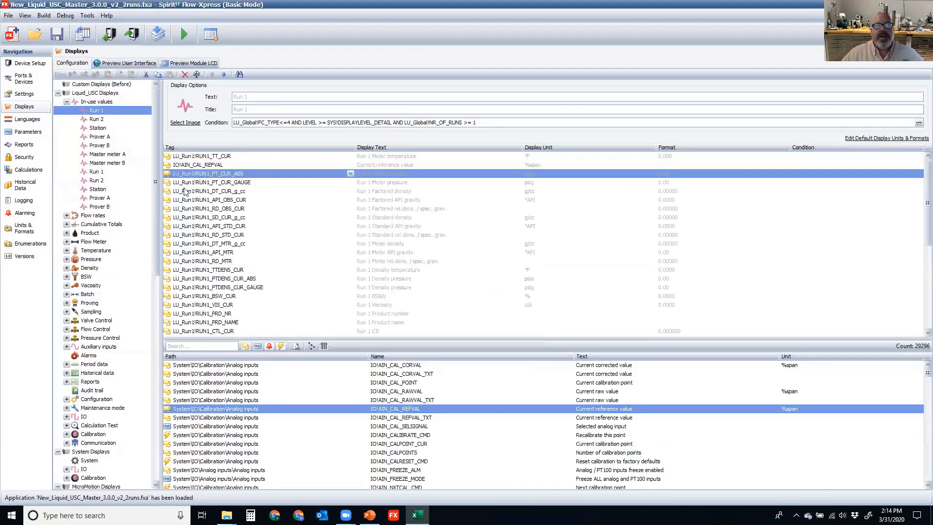
# - Delete the PT_CUR_ABS row and duplicate PT_CUR_GAUGE, renaming the copy to LU_Run1!RUN1_TT_CUR
pyautogui.rightClick(170, 175)
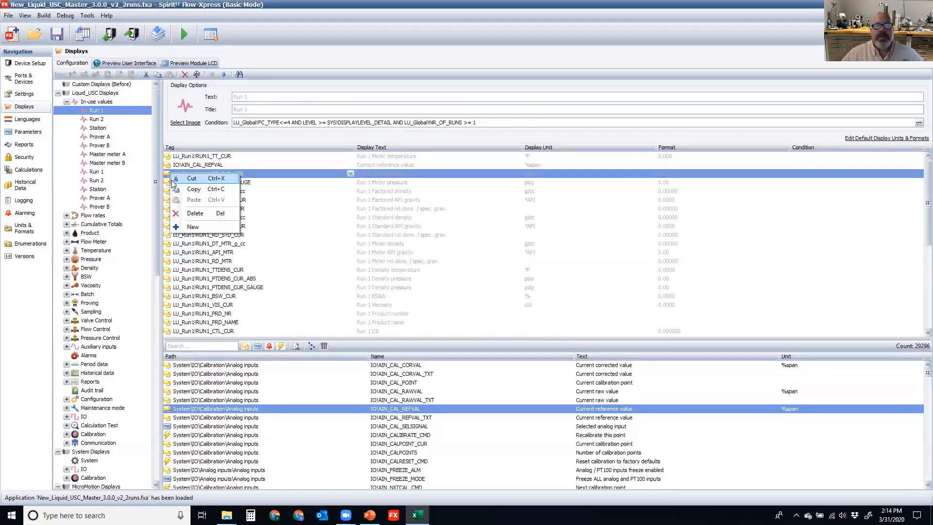
pyautogui.click(195, 214)
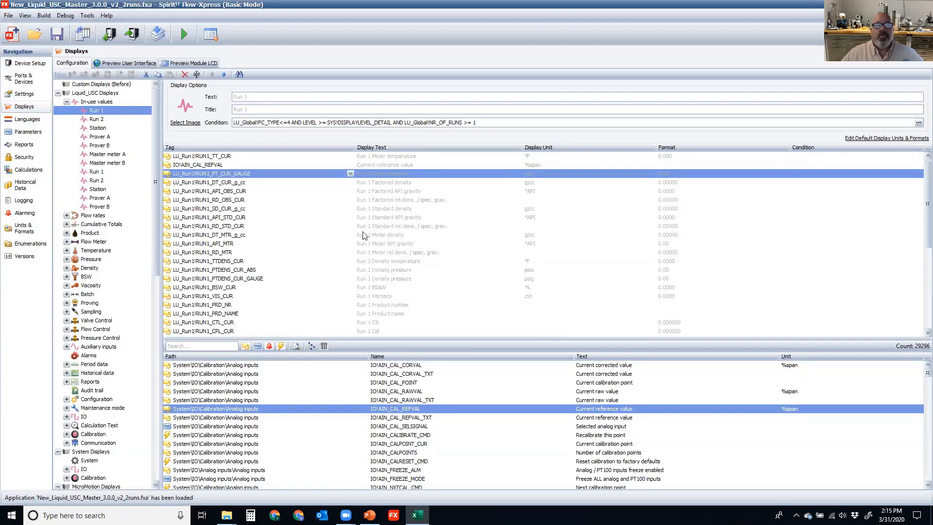
pyautogui.rightClick(180, 175)
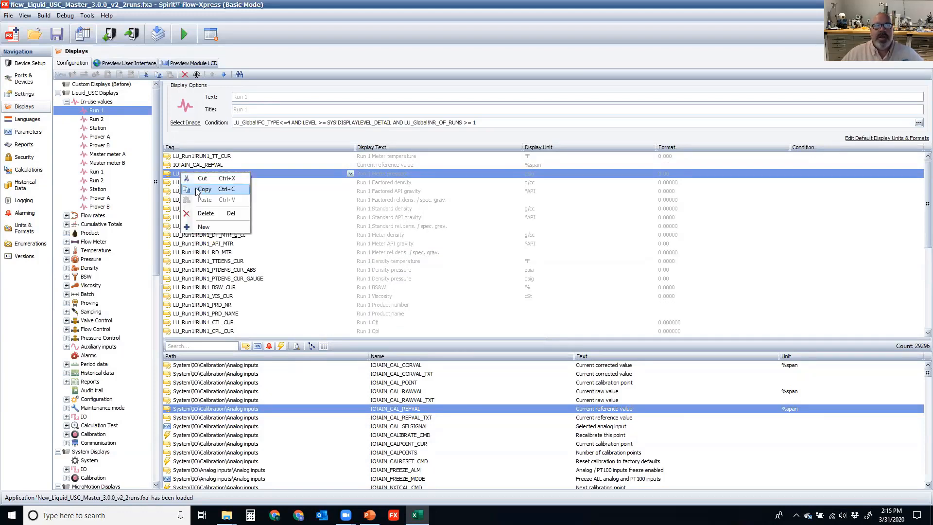
pyautogui.click(197, 187)
pyautogui.rightClick(193, 175)
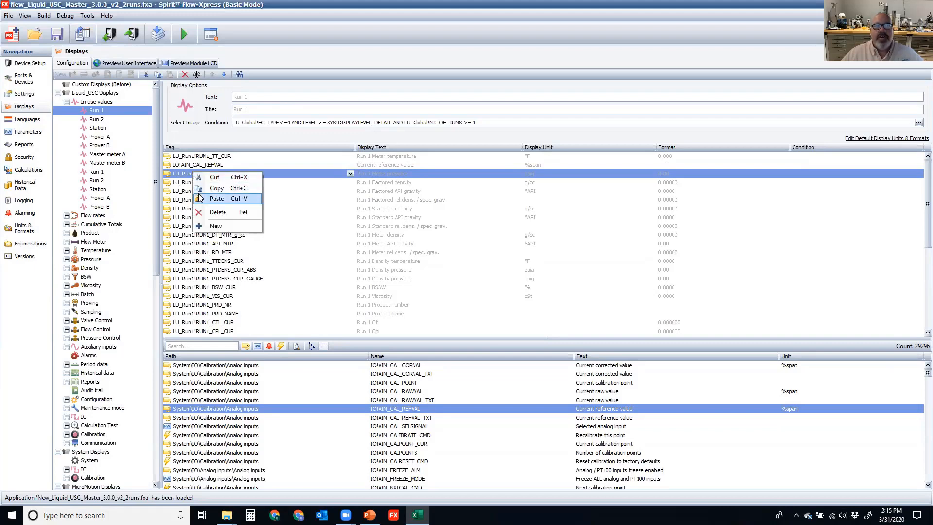
pyautogui.click(199, 197)
pyautogui.click(207, 174)
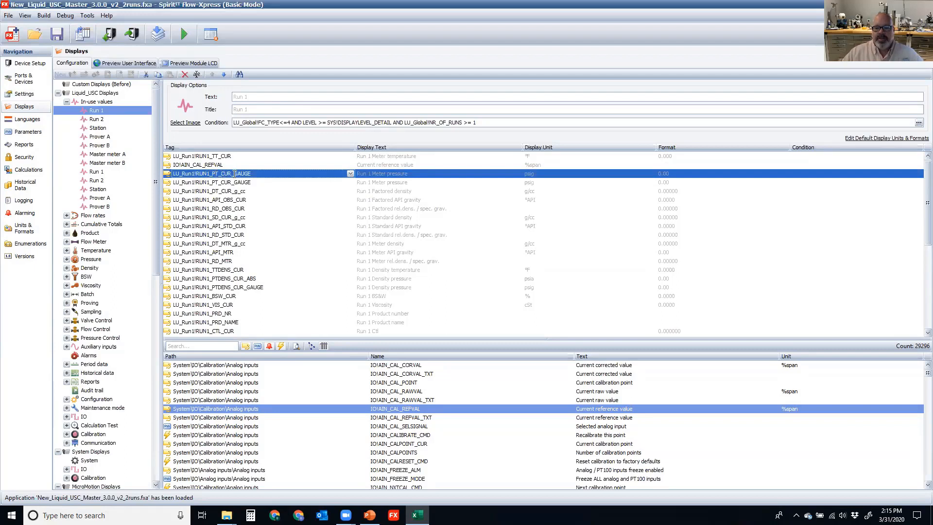
pyautogui.press('BackSpace')
pyautogui.write('T')
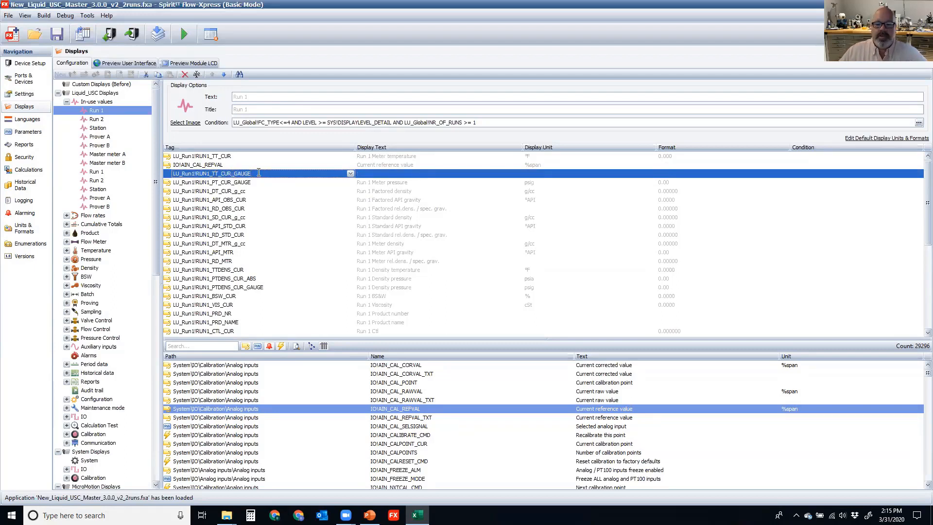
pyautogui.press('BackSpace')
pyautogui.press('BackSpace')
pyautogui.press('BackSpace')
pyautogui.press('BackSpace')
pyautogui.press('BackSpace')
pyautogui.press('BackSpace')
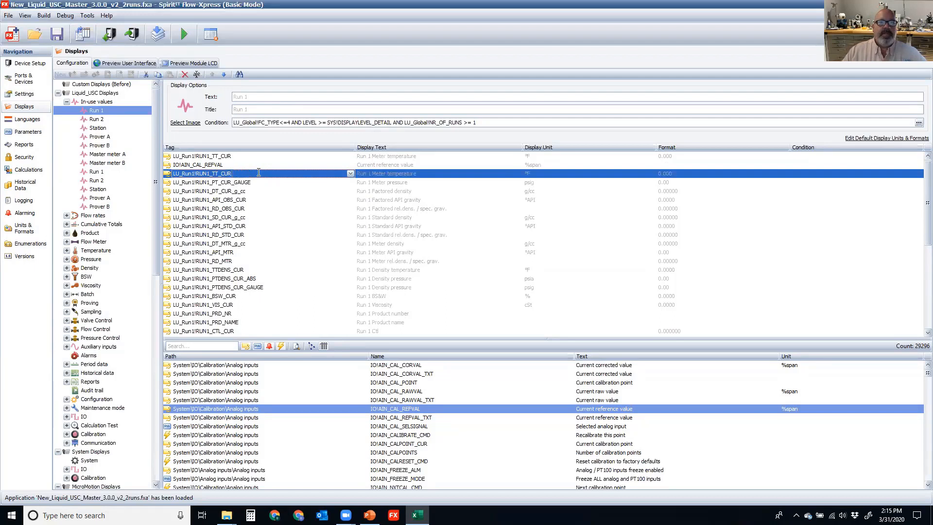
pyautogui.click(212, 193)
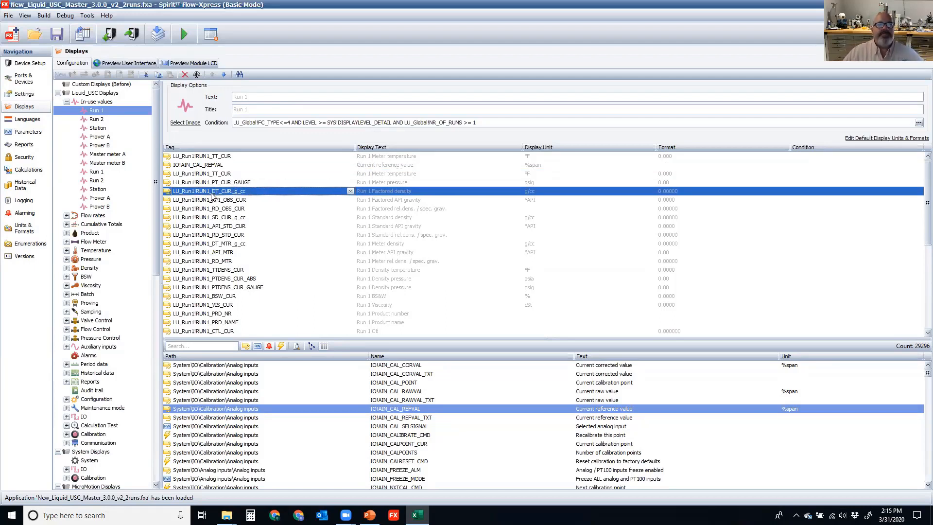
# - Copy the Run 1 display item, open the BSW Run 1 display list, then go to Languages
pyautogui.rightClick(93, 111)
pyautogui.click(121, 154)
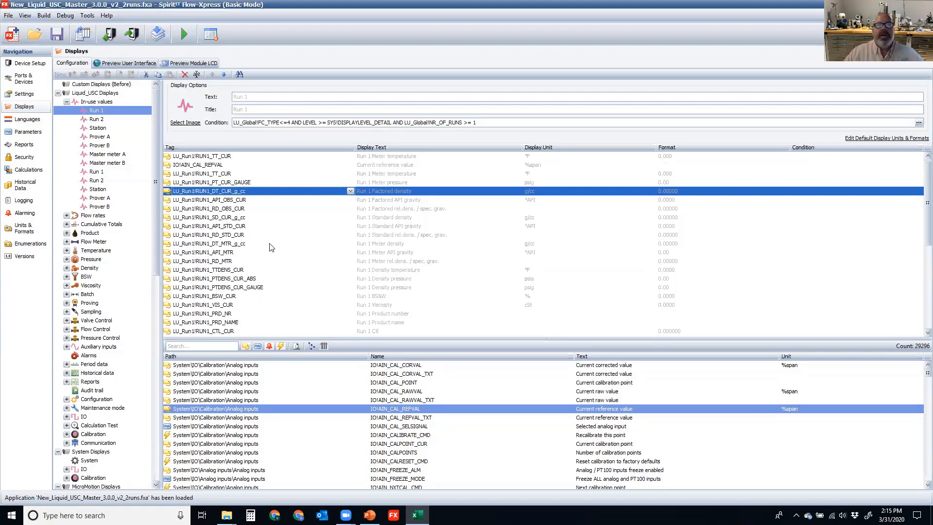
pyautogui.click(96, 111)
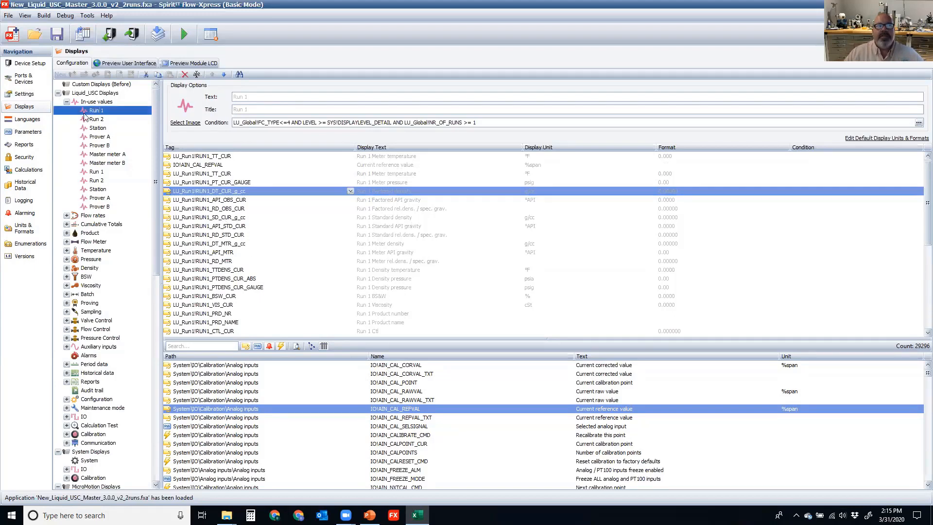
pyautogui.click(67, 277)
pyautogui.click(96, 286)
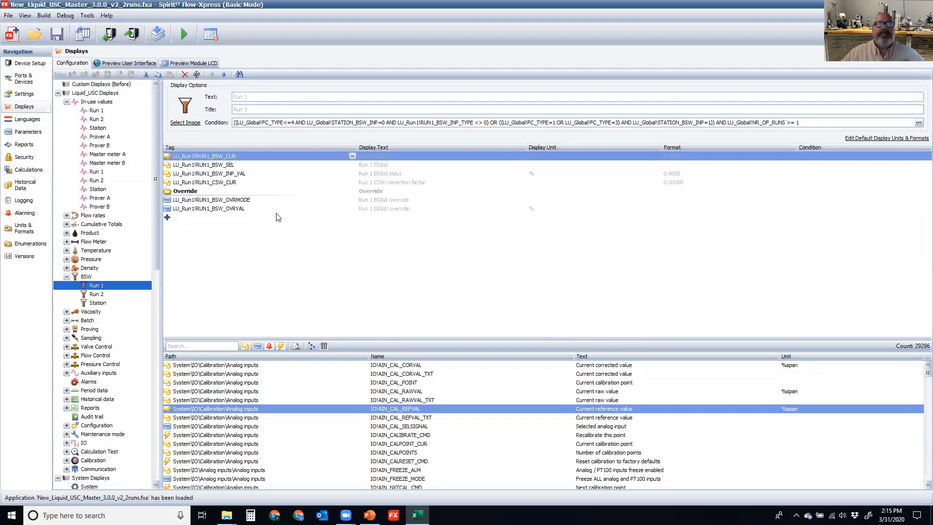
pyautogui.click(22, 119)
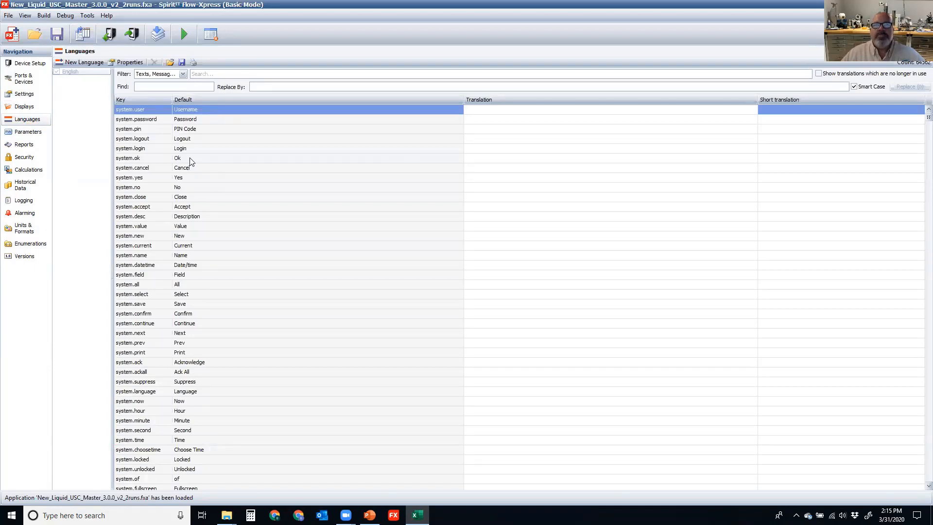
pyautogui.click(210, 123)
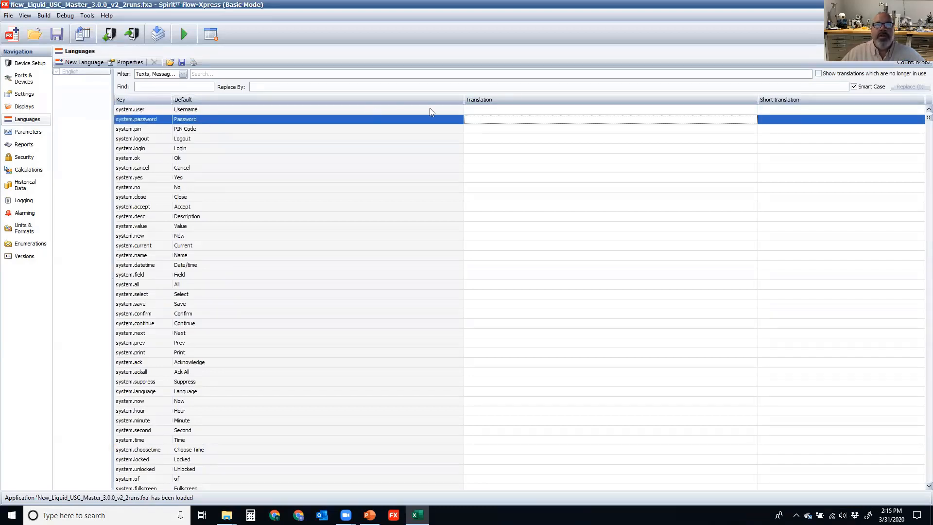
pyautogui.click(487, 122)
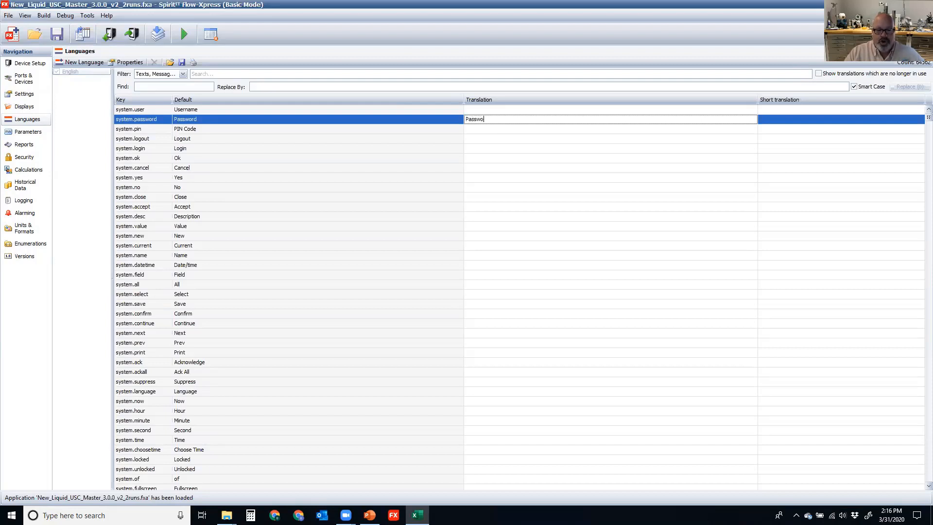
pyautogui.write('ey')
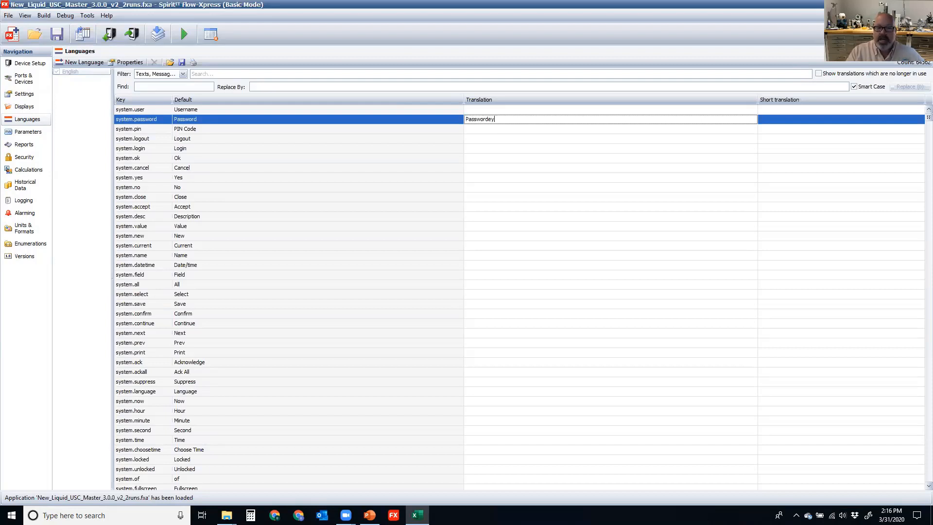
pyautogui.click(637, 148)
pyautogui.click(530, 123)
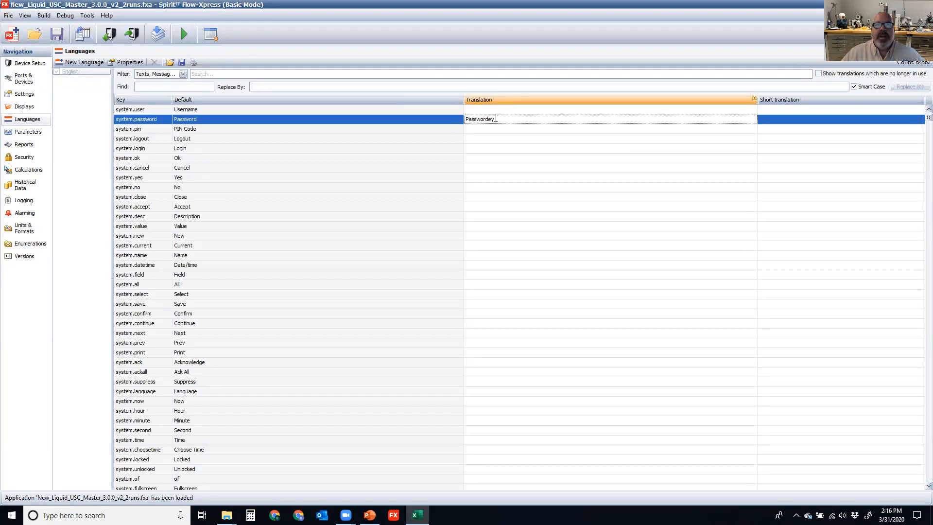
pyautogui.hotkey('ctrl', 'a')
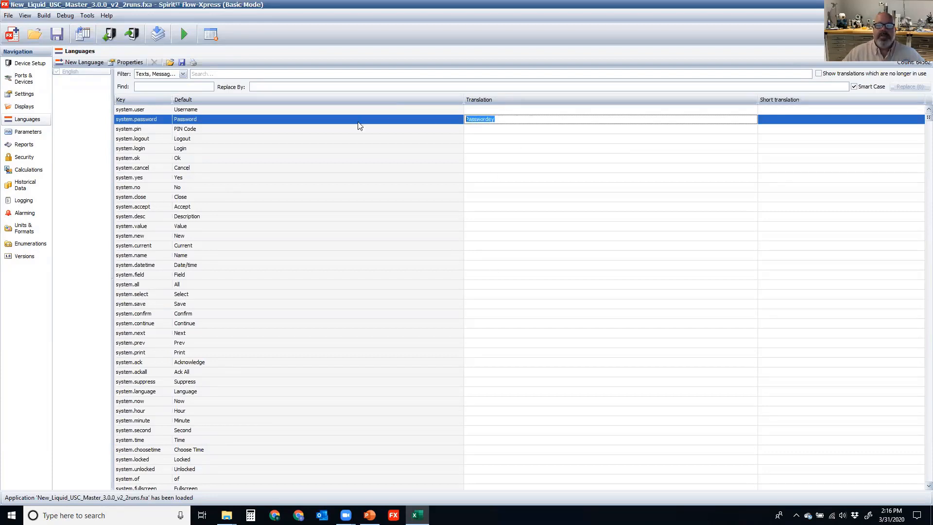
pyautogui.press('BackSpace')
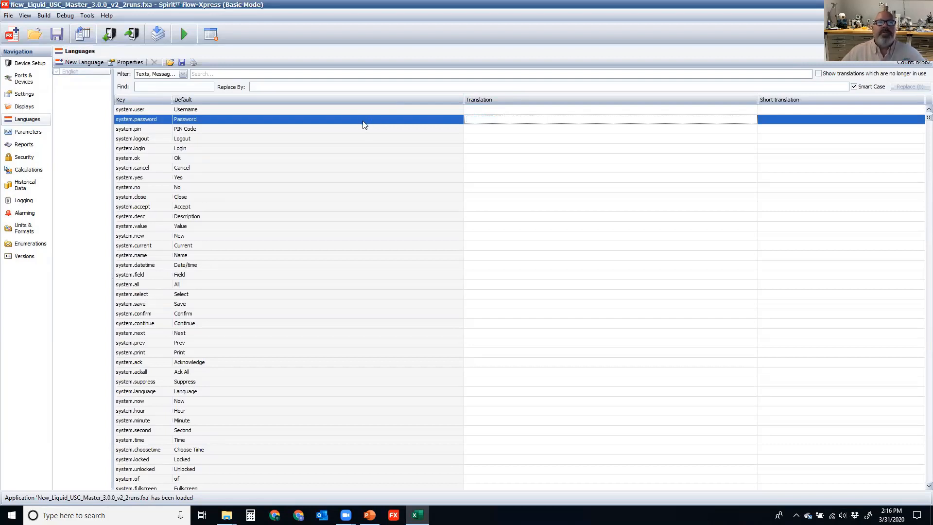
pyautogui.click(43, 132)
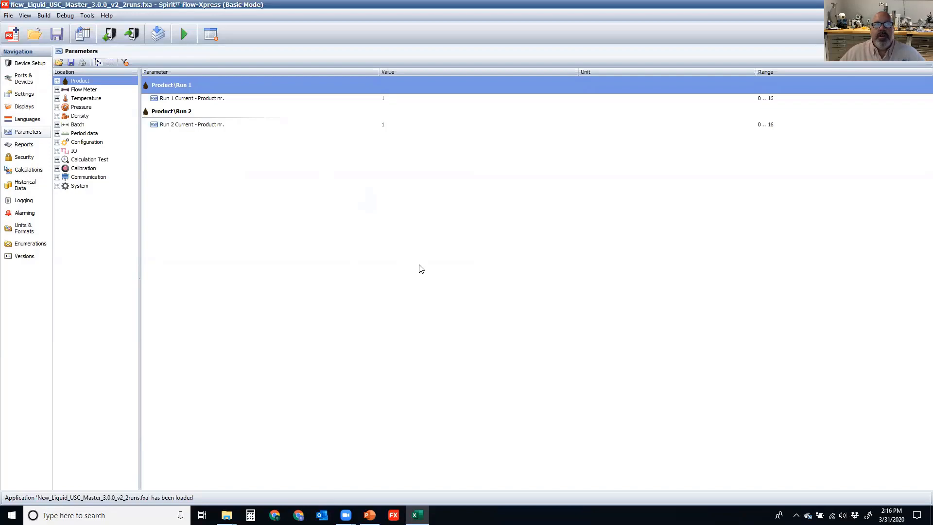
# - Inspect the Common settings flow computer types and mass roll-over without changes, then open Reports
pyautogui.click(57, 142)
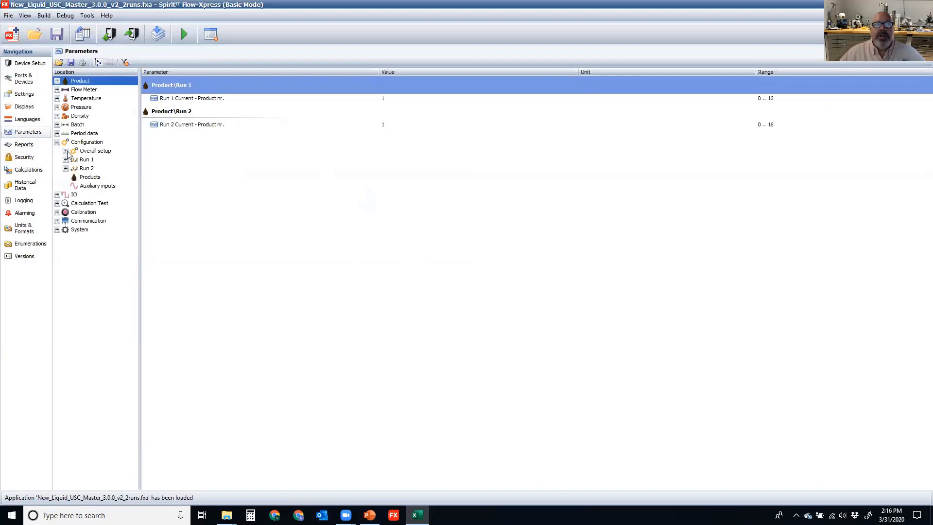
pyautogui.click(65, 151)
pyautogui.click(100, 159)
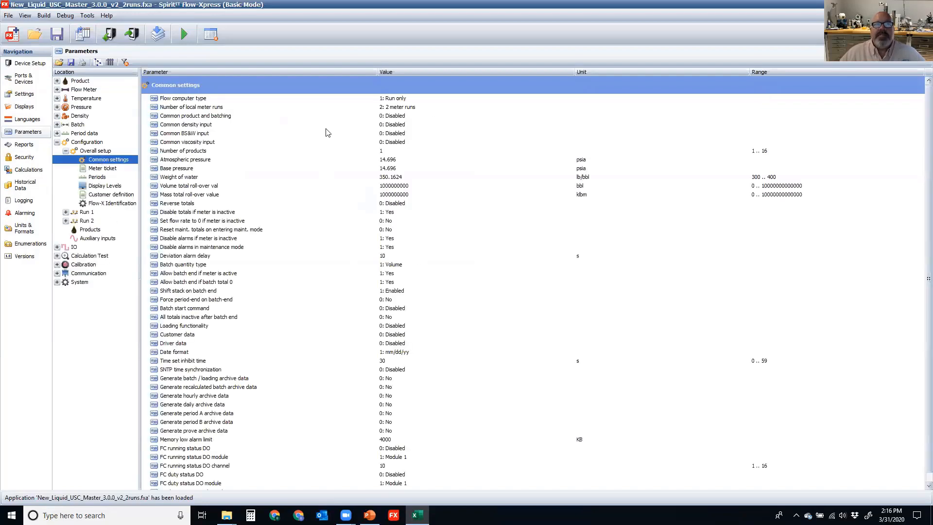
pyautogui.click(424, 98)
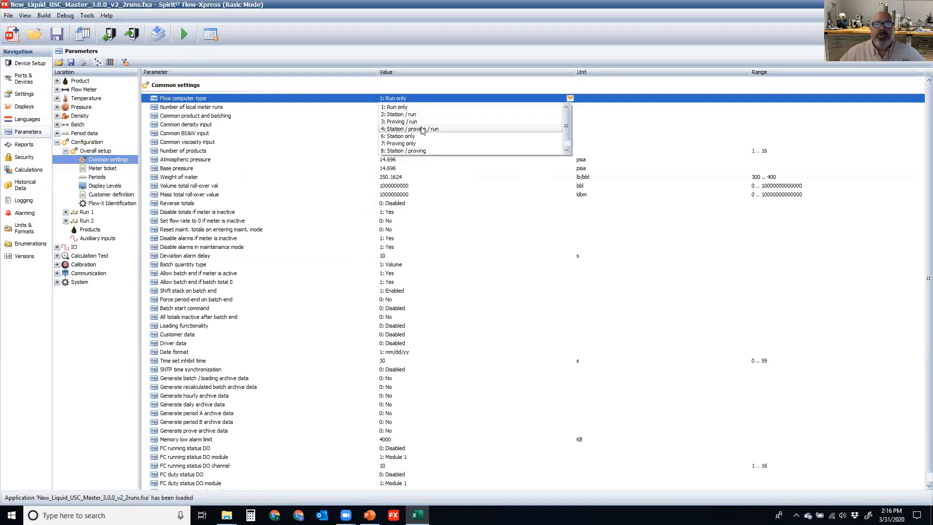
pyautogui.click(267, 237)
pyautogui.click(404, 193)
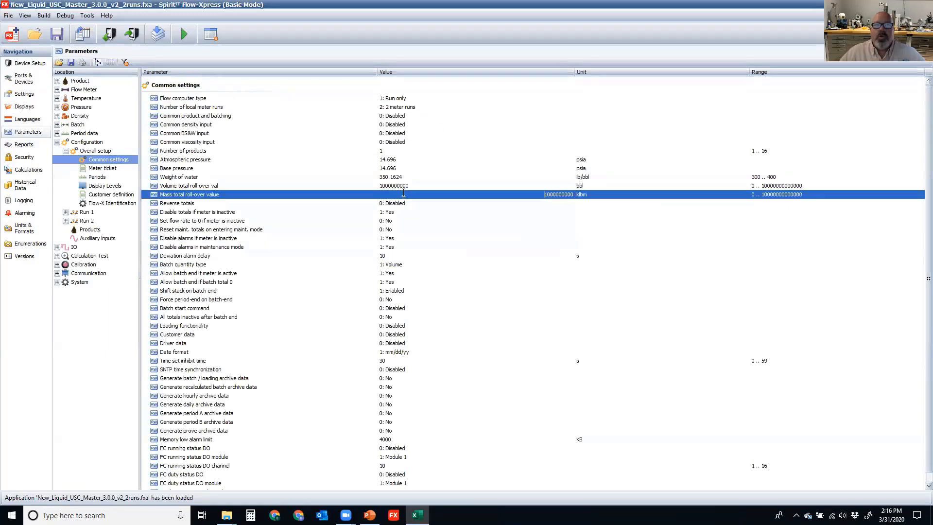
pyautogui.click(360, 247)
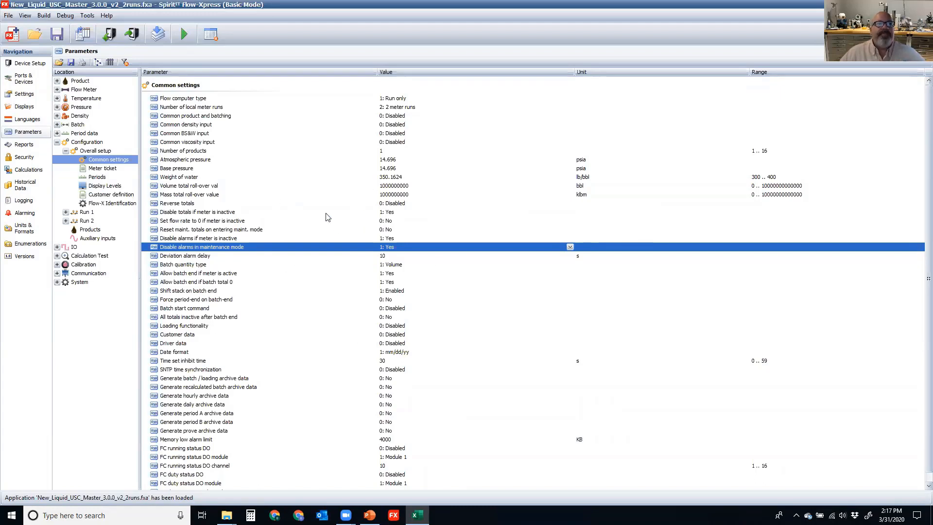
pyautogui.click(37, 146)
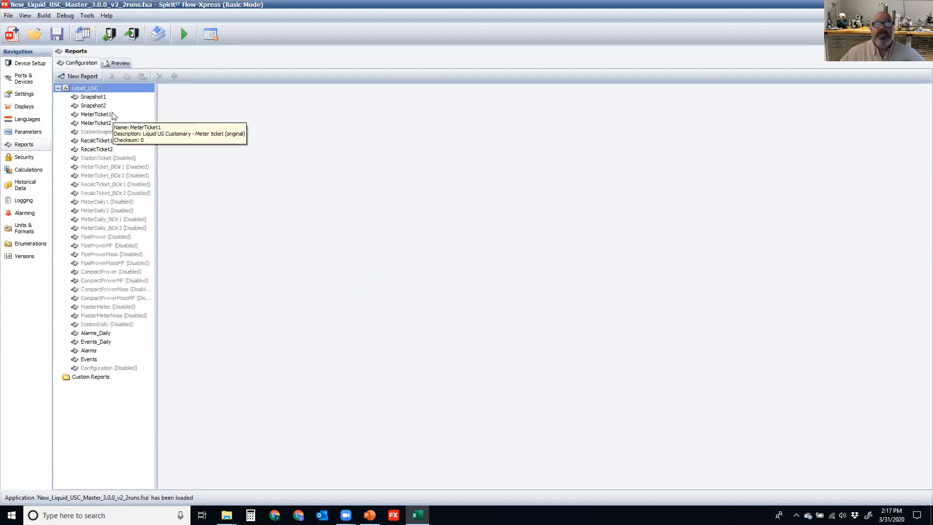
# - Compare MeterTicket1's print trigger properties with MeterTicket2's, then return to MeterTicket1
pyautogui.click(95, 114)
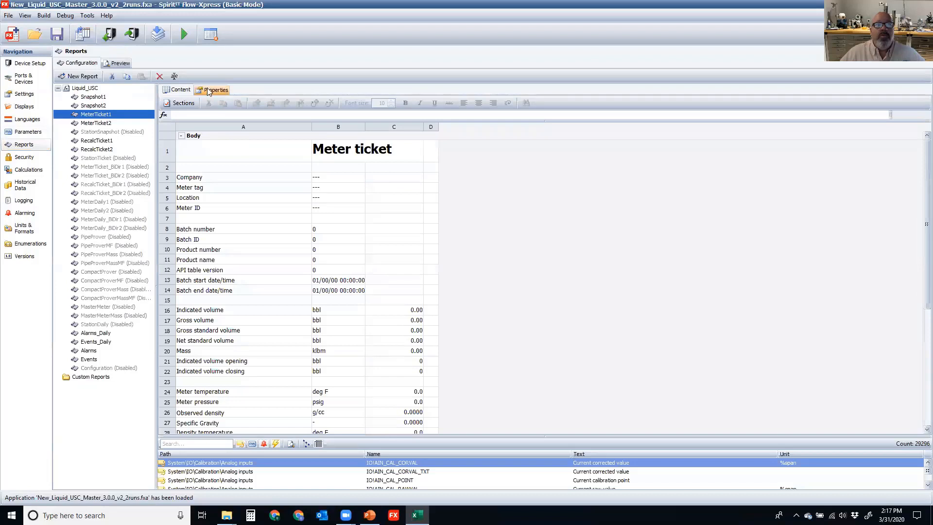
pyautogui.click(209, 92)
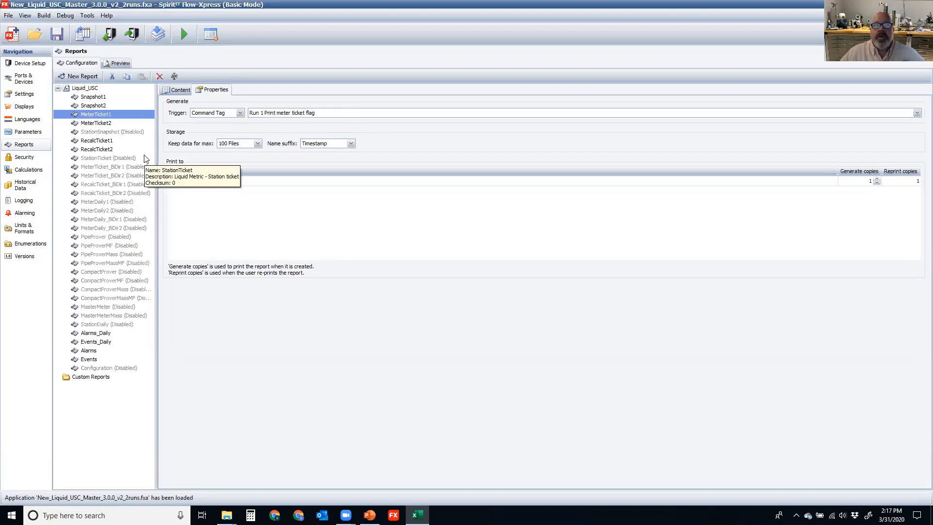
pyautogui.click(86, 125)
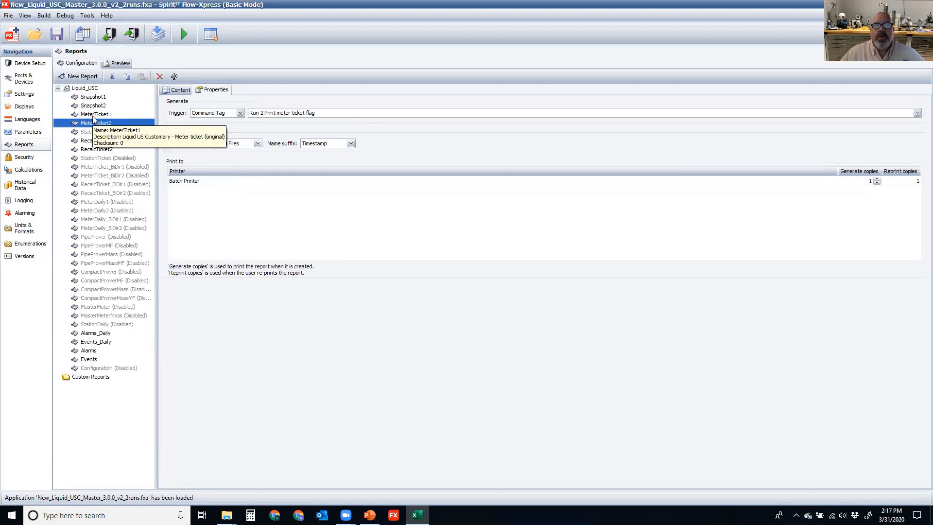
pyautogui.click(94, 115)
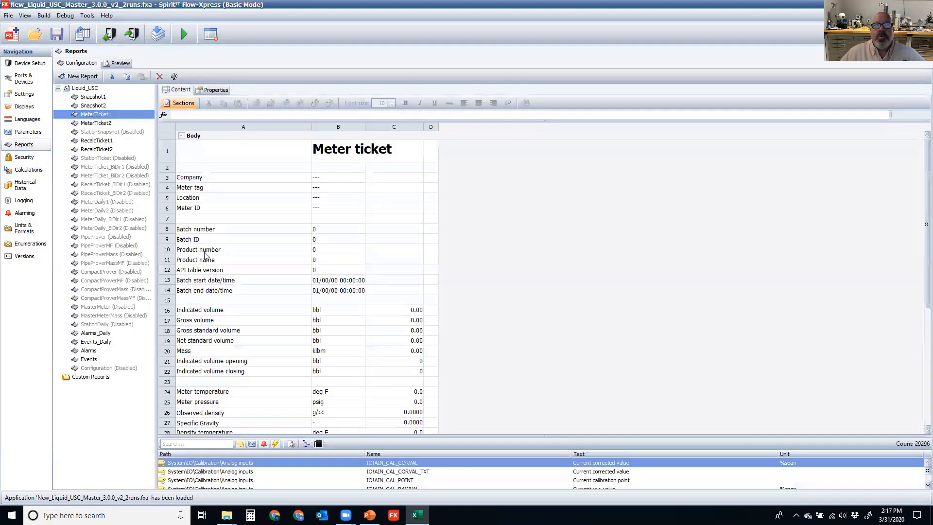
pyautogui.click(196, 178)
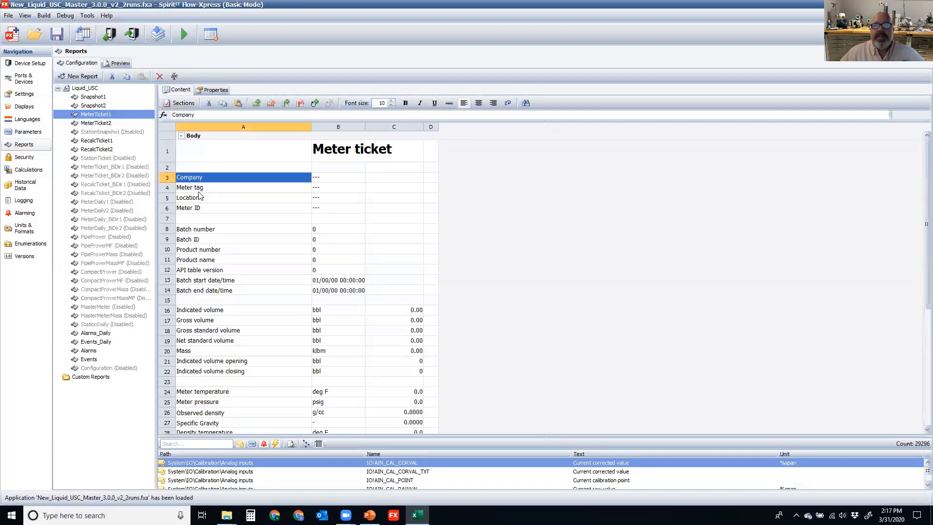
pyautogui.click(343, 180)
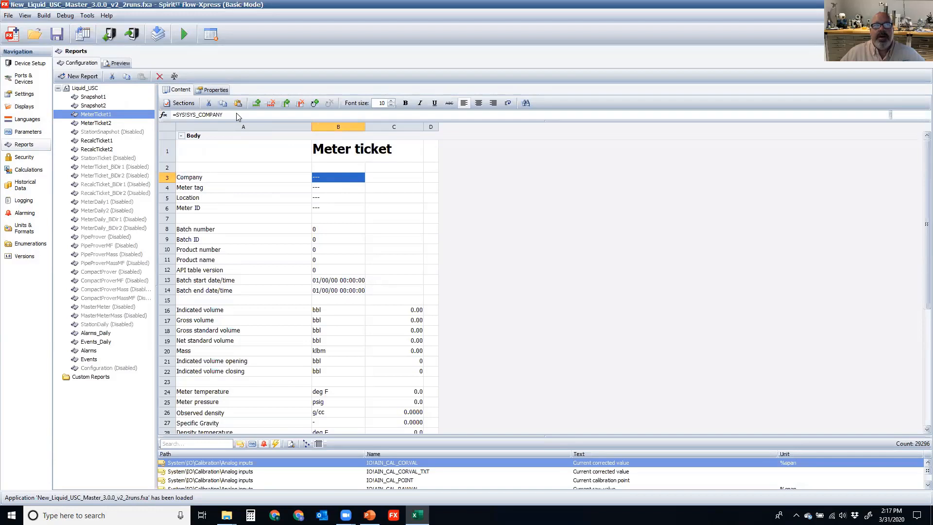
pyautogui.doubleClick(329, 176)
pyautogui.click(331, 176)
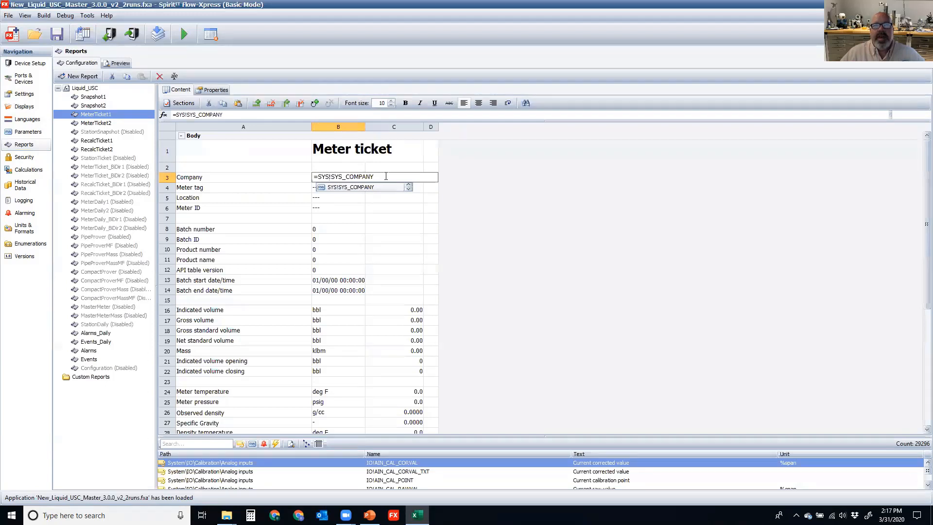
pyautogui.click(353, 187)
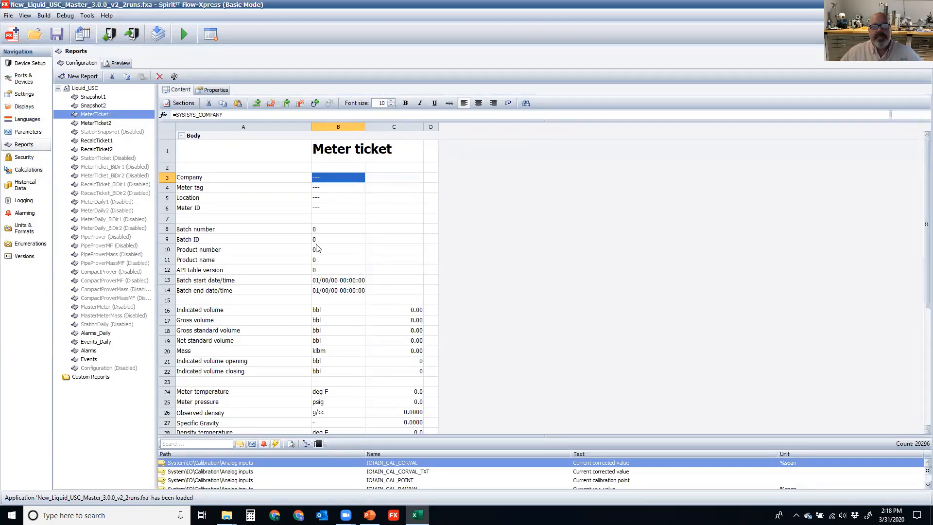
pyautogui.doubleClick(402, 312)
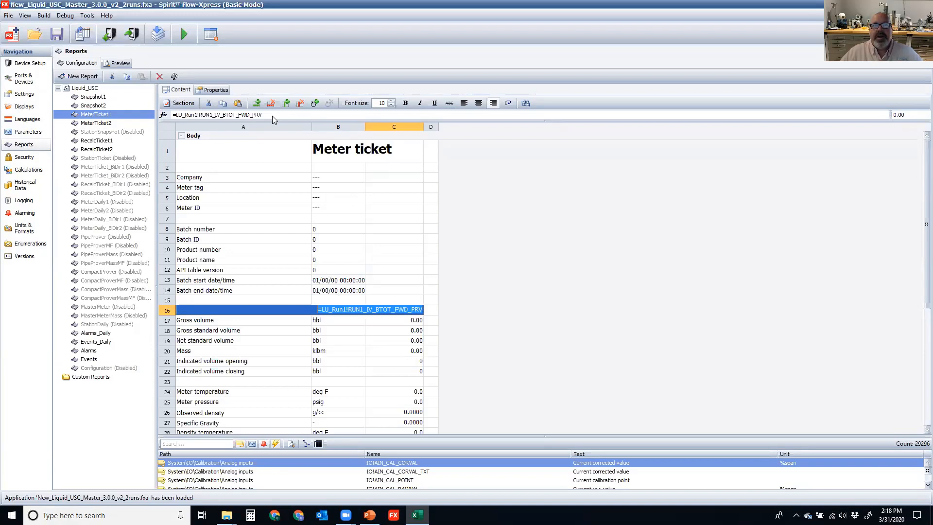
pyautogui.press('Escape')
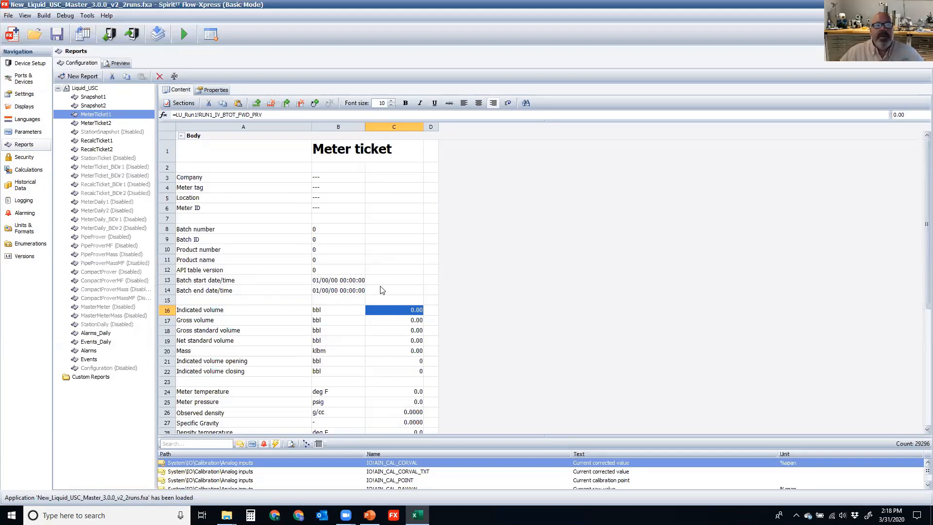
pyautogui.scroll(-6, 382, 290)
pyautogui.scroll(3, 381, 290)
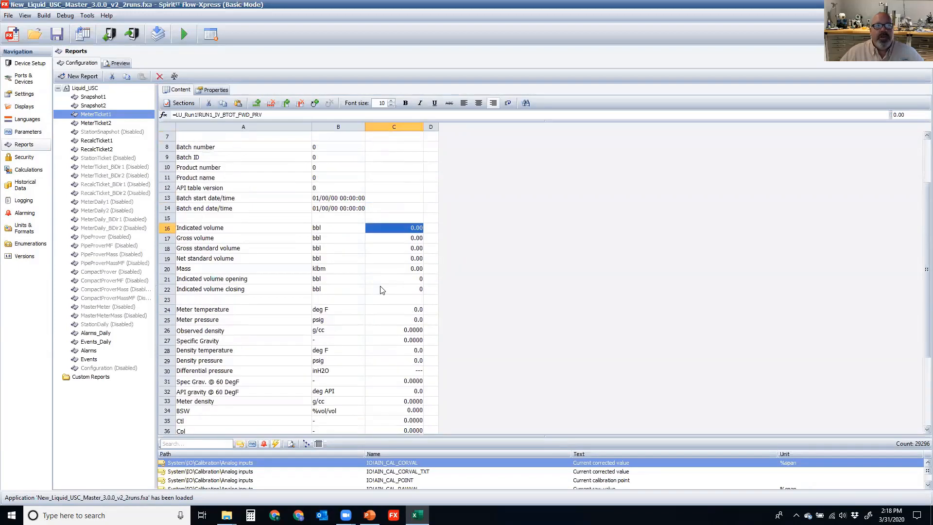
pyautogui.scroll(3, 381, 290)
# - Copy and paste MeterTicket1 to create a duplicate report in the list
pyautogui.rightClick(103, 113)
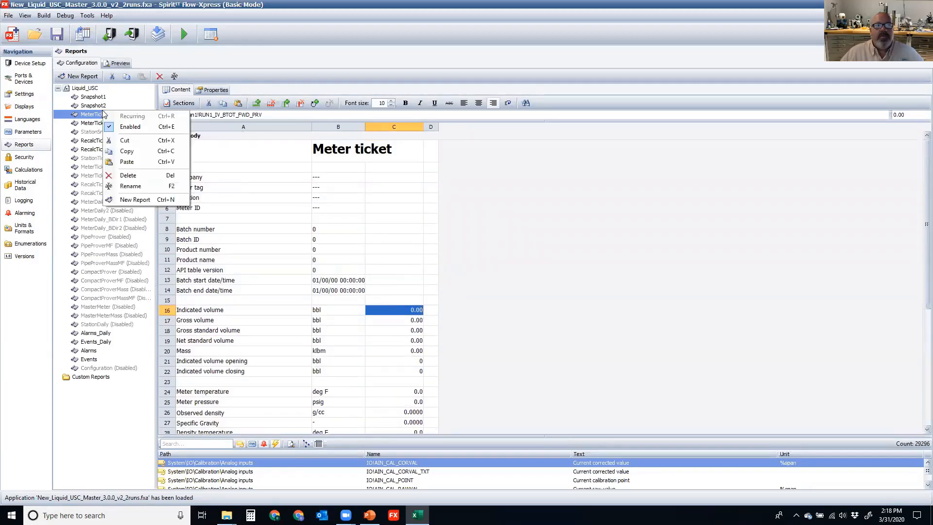
pyautogui.click(115, 155)
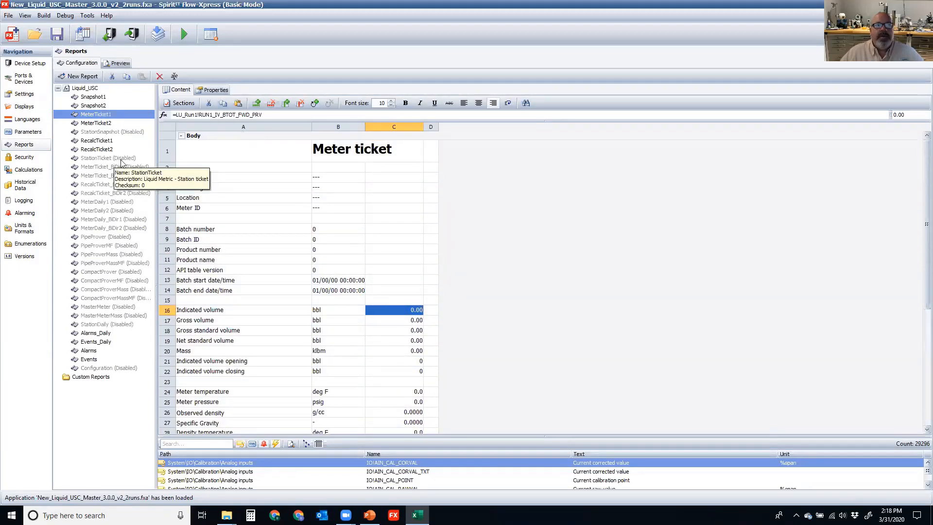
pyautogui.rightClick(91, 117)
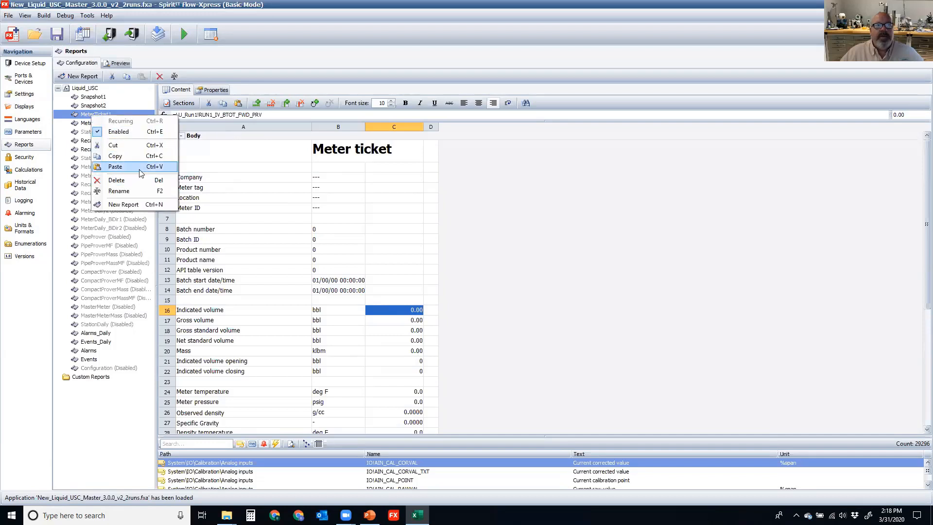
pyautogui.click(140, 162)
pyautogui.rightClick(95, 115)
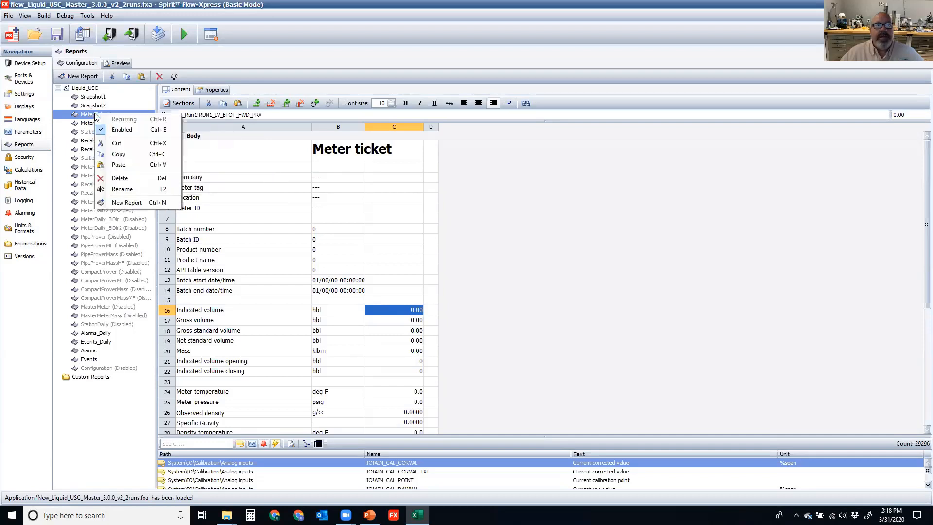
pyautogui.click(122, 165)
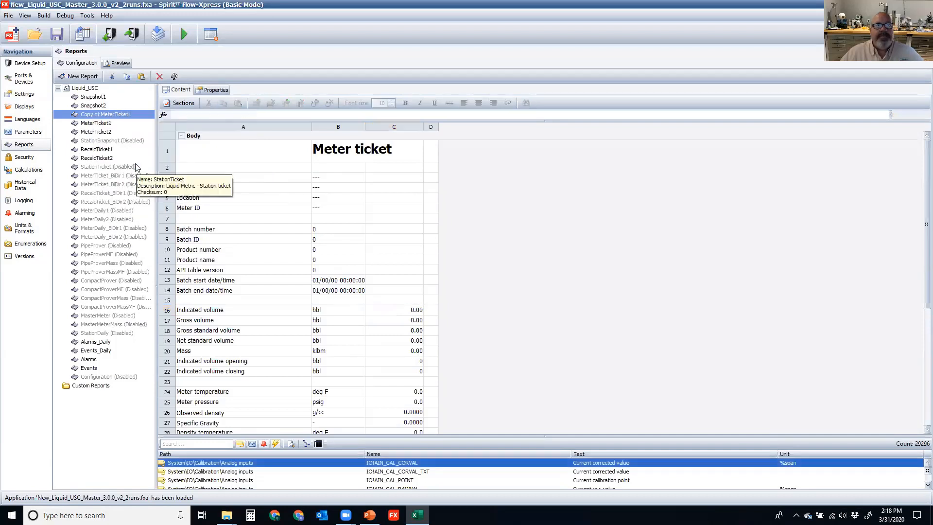
# - Rename the copy by replacing 'Copy of' with a first-name prefix, then open it
pyautogui.click(108, 114)
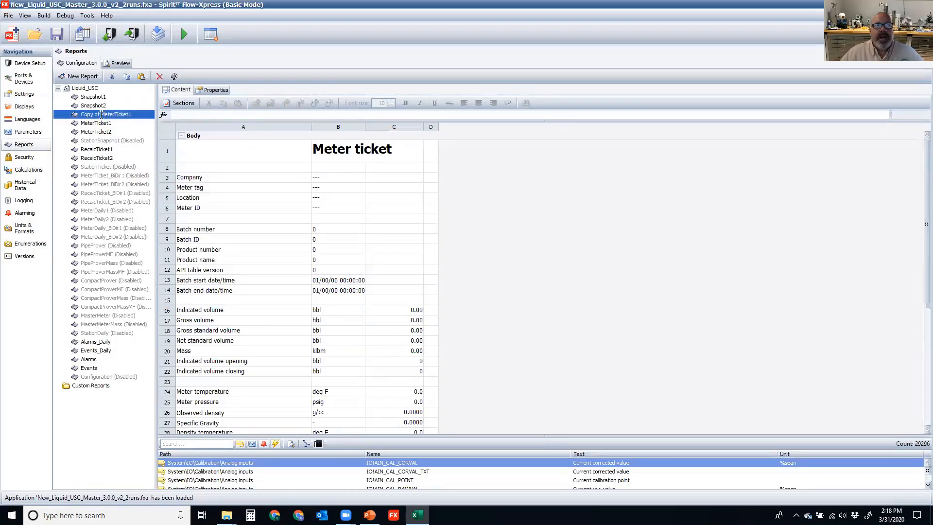
pyautogui.moveTo(101, 115); pyautogui.dragTo(34, 116)
pyautogui.write('Brent')
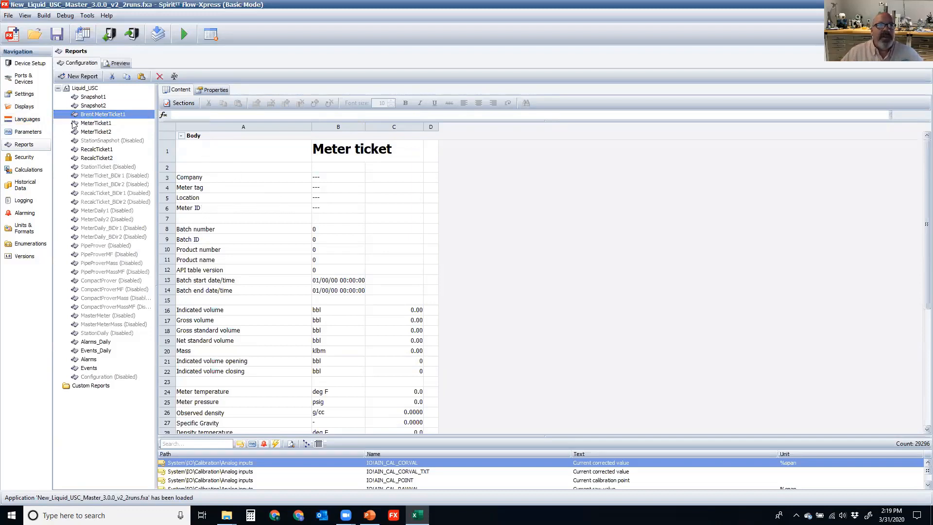
pyautogui.click(78, 123)
pyautogui.click(95, 116)
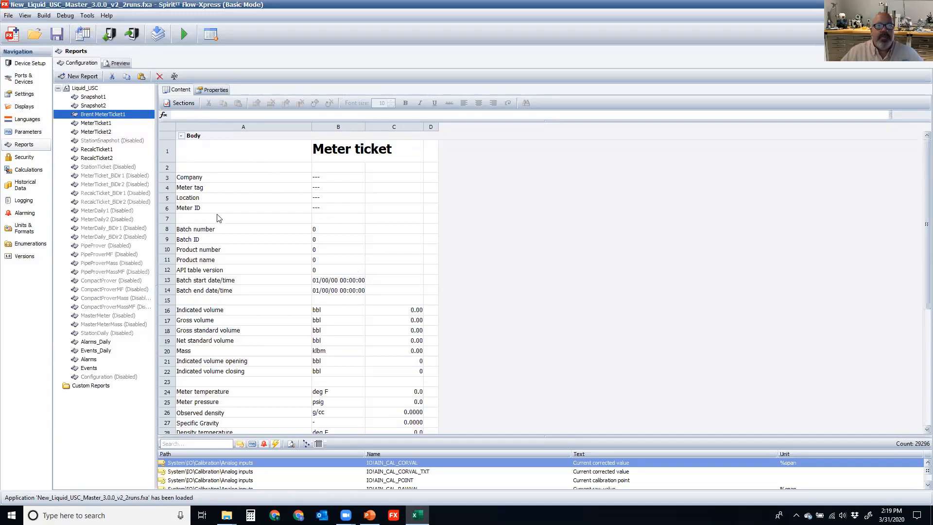
# - Enter a custom text line in cell A7 of the copied ticket and check it in Preview
pyautogui.click(189, 222)
pyautogui.write('Bren')
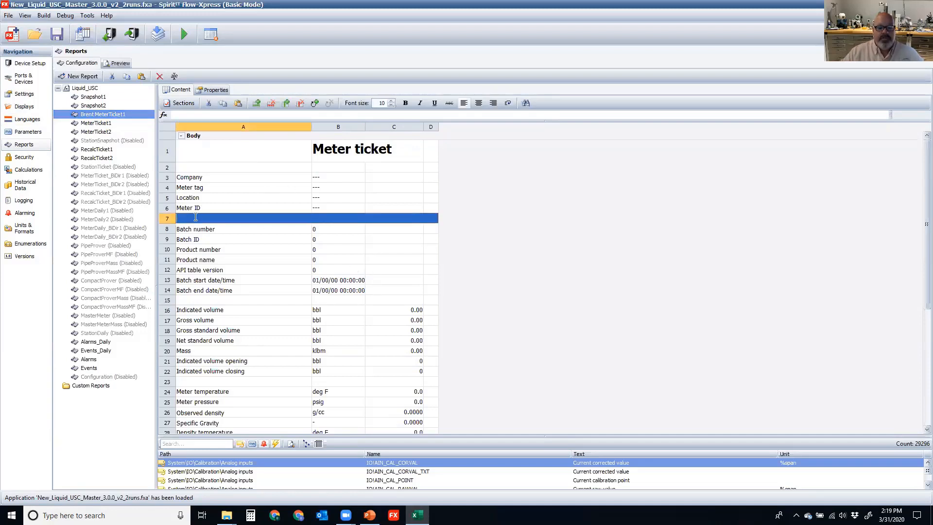
pyautogui.write('t is ')
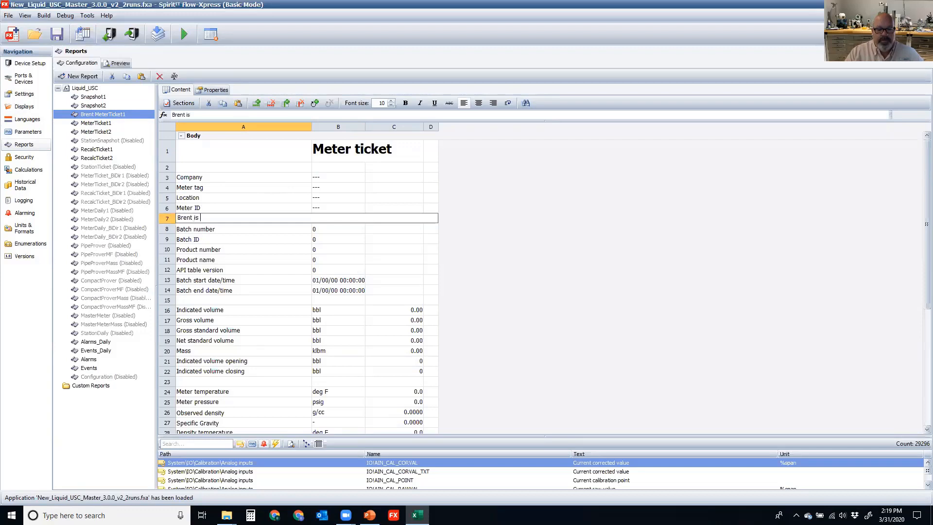
pyautogui.write('great')
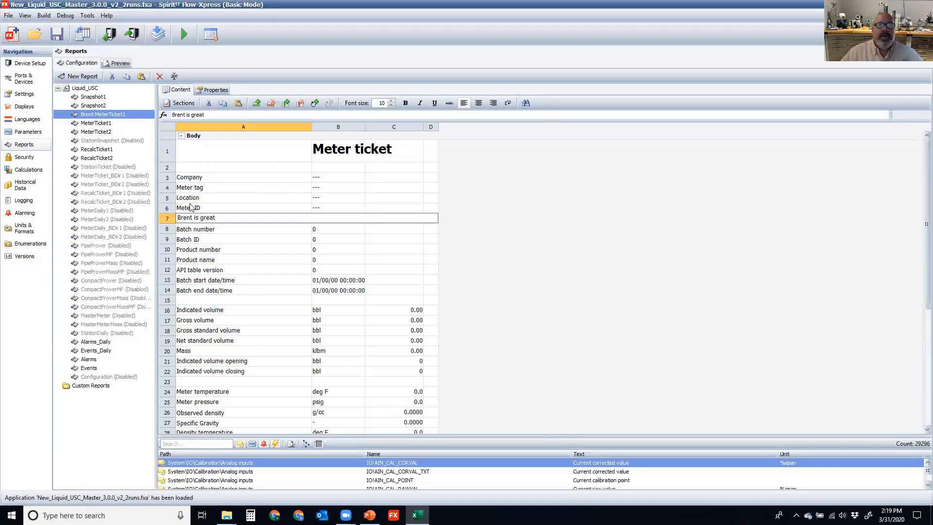
pyautogui.click(326, 221)
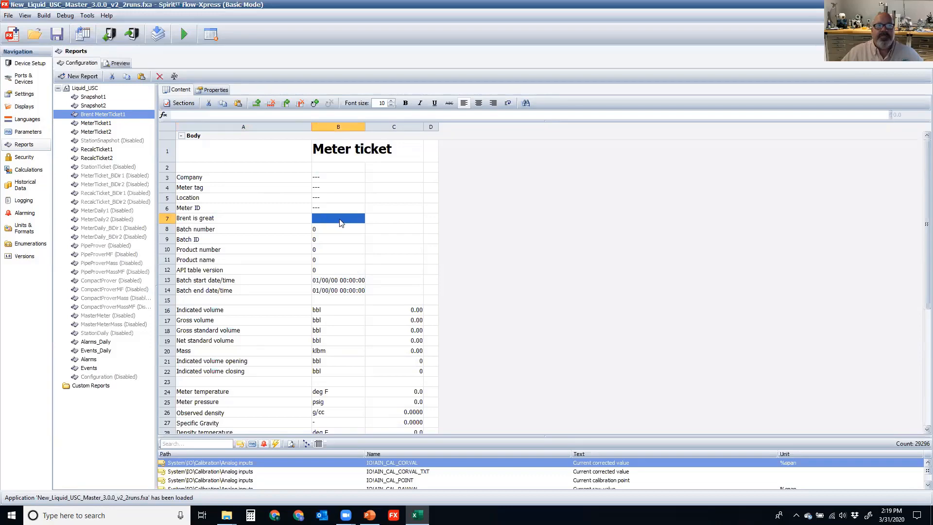
pyautogui.click(118, 63)
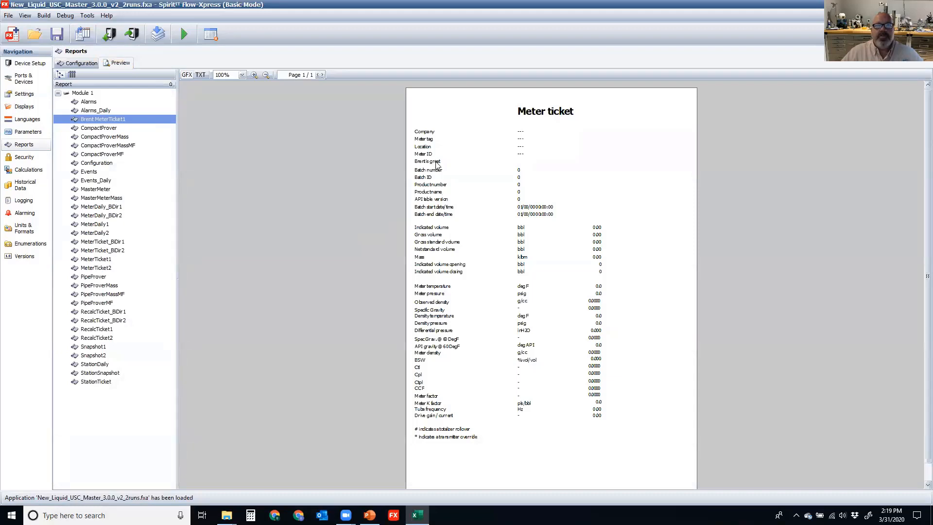
pyautogui.click(84, 64)
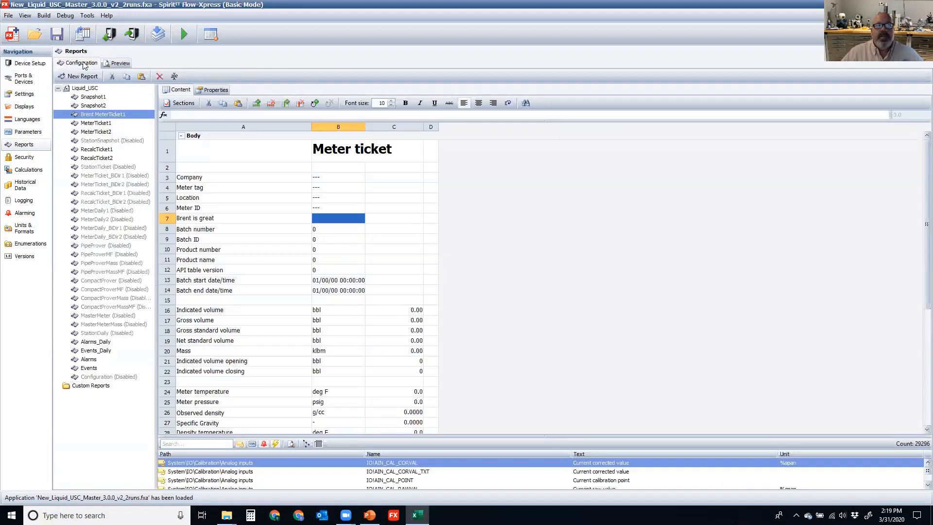
pyautogui.click(348, 149)
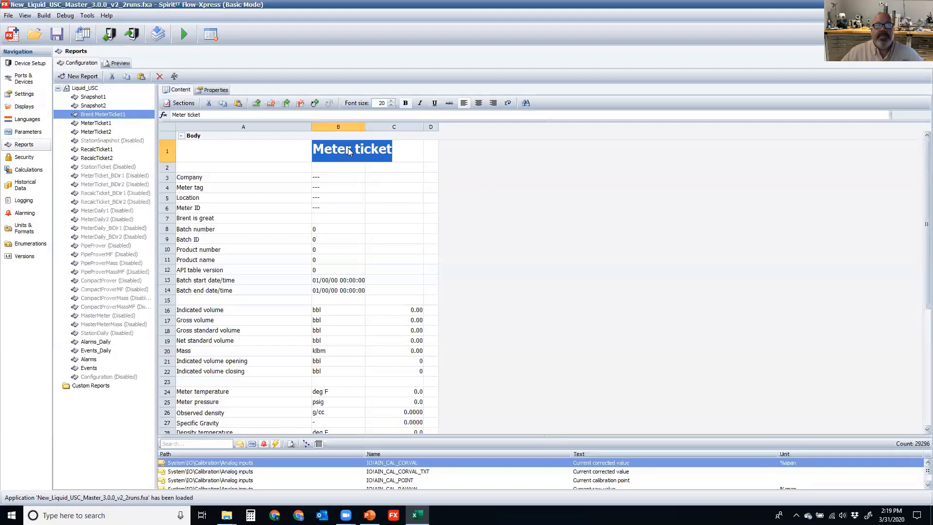
# - Insert a blank row 3 above the Company row
pyautogui.click(165, 178)
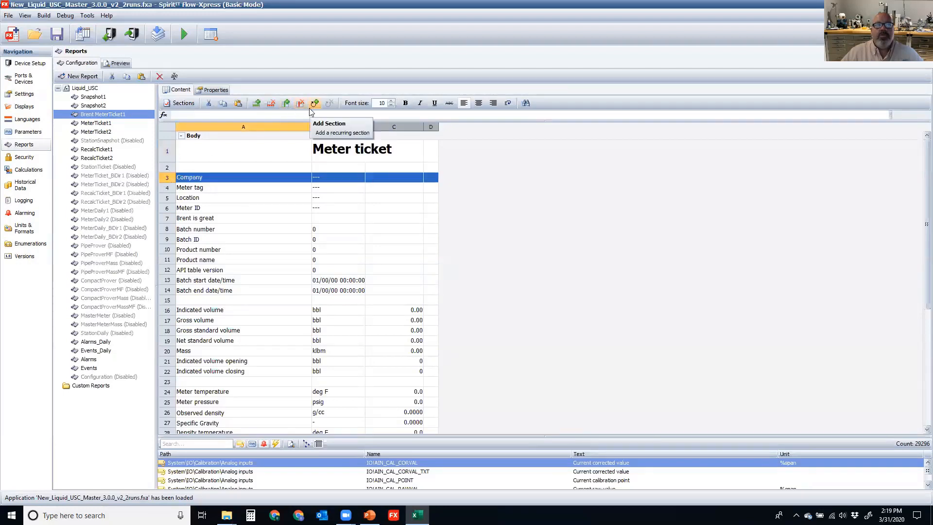
pyautogui.rightClick(166, 177)
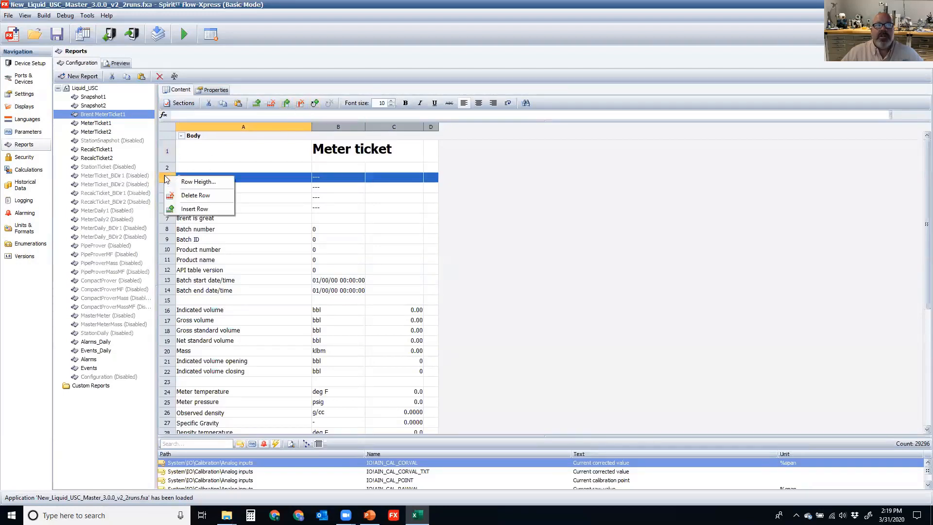
pyautogui.click(197, 208)
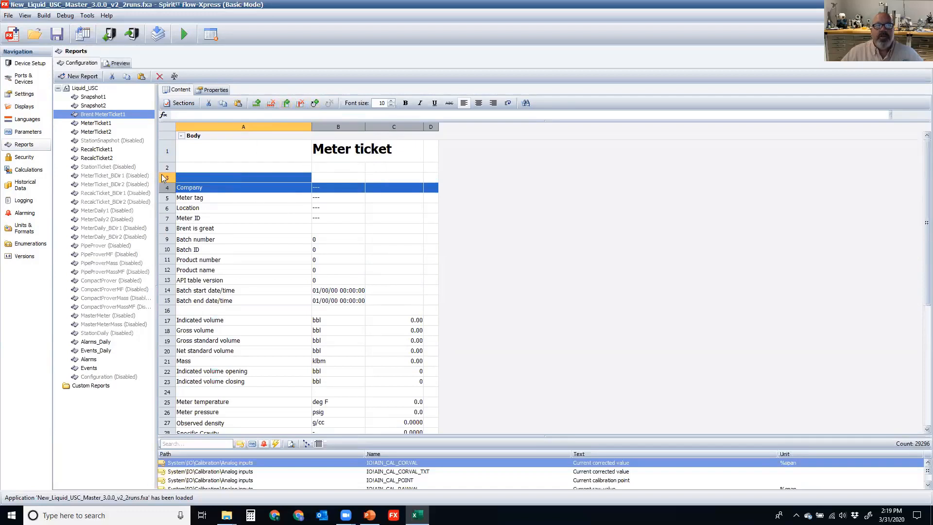
# - Select the values in B9:B15, then open the RecalcTicket2 report
pyautogui.click(272, 260)
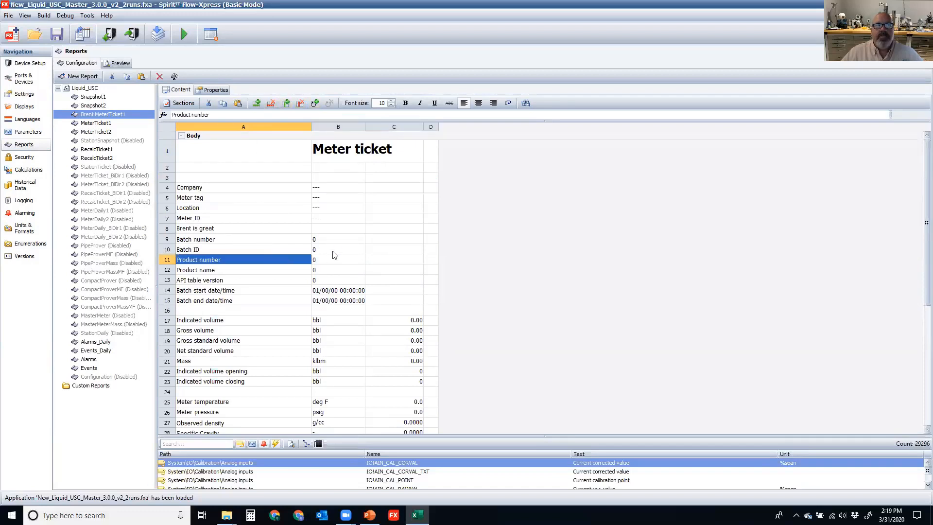
pyautogui.click(324, 240)
pyautogui.keyDown('shift'); pyautogui.click(341, 302); pyautogui.keyUp('shift')
pyautogui.rightClick(342, 303)
pyautogui.click(127, 185)
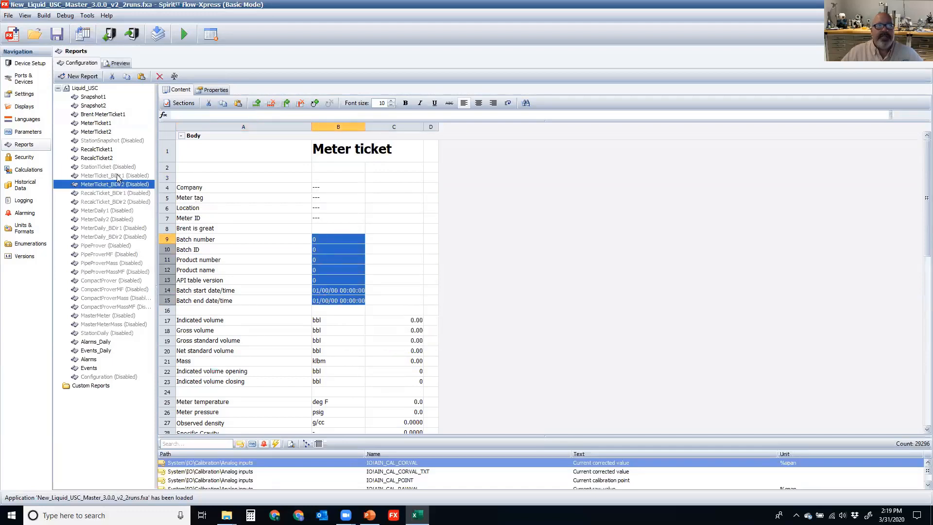
pyautogui.click(109, 158)
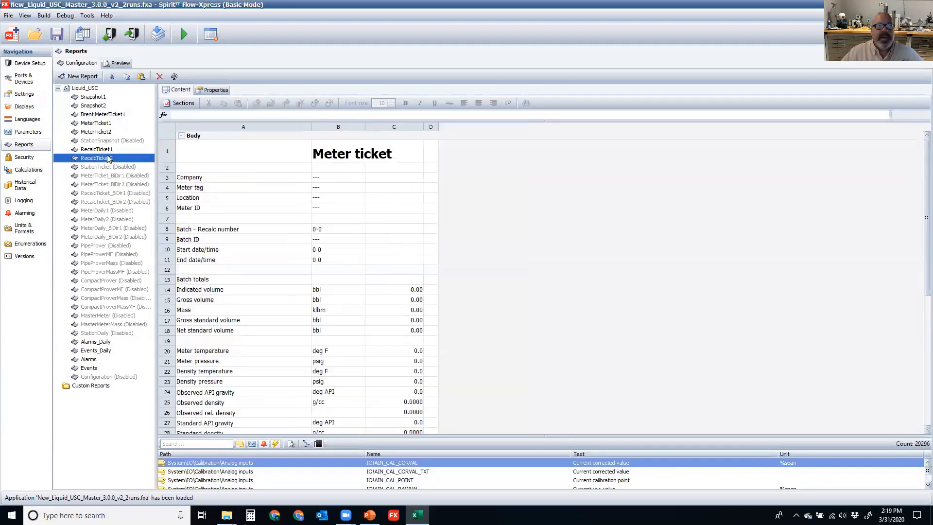
# - Copy RecalcTicket2's batch totals C14:C18 and paste them into MeterTicket1 starting at C2
pyautogui.click(319, 292)
pyautogui.click(413, 290)
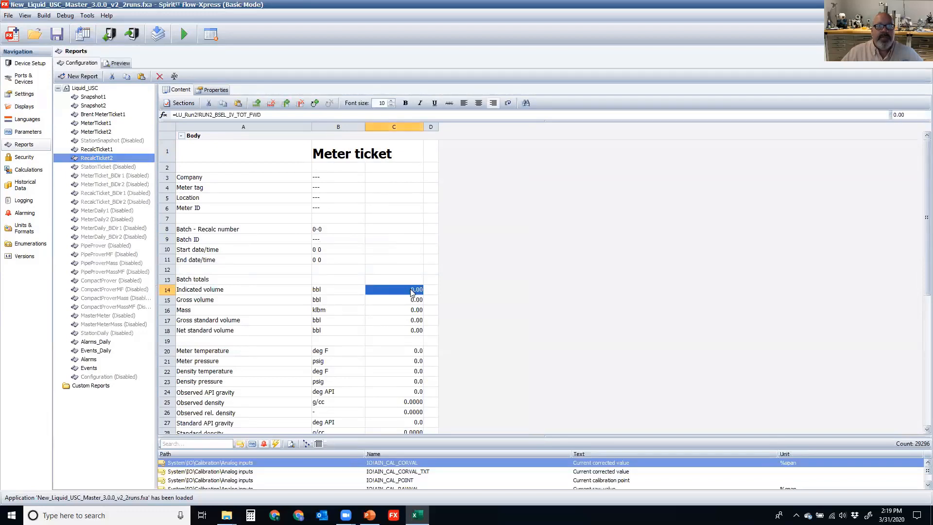
pyautogui.keyDown('shift'); pyautogui.click(406, 332); pyautogui.keyUp('shift')
pyautogui.rightClick(406, 331)
pyautogui.click(418, 359)
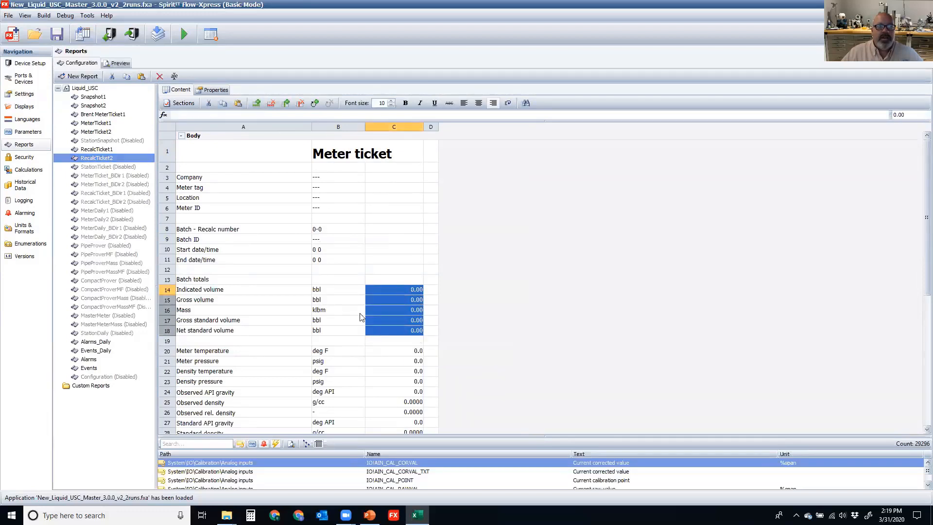
pyautogui.click(96, 123)
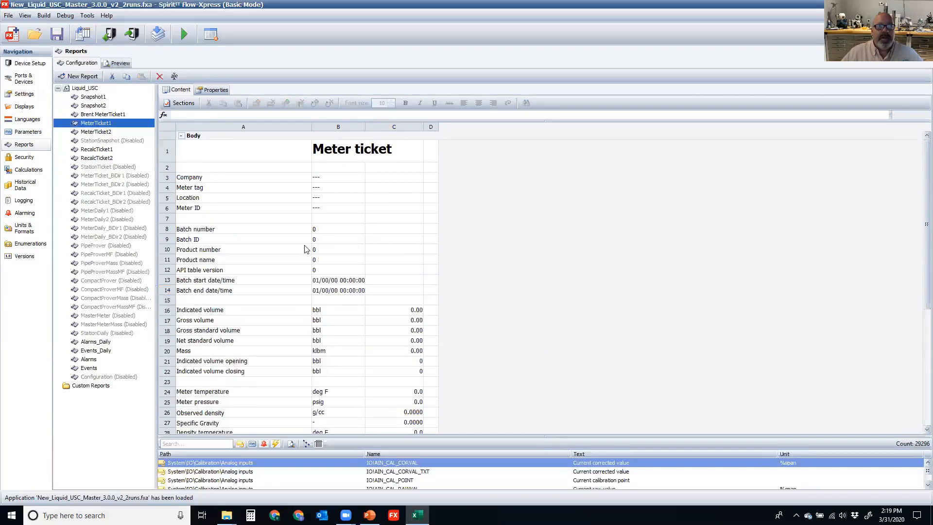
pyautogui.click(395, 167)
pyautogui.rightClick(395, 169)
pyautogui.click(420, 212)
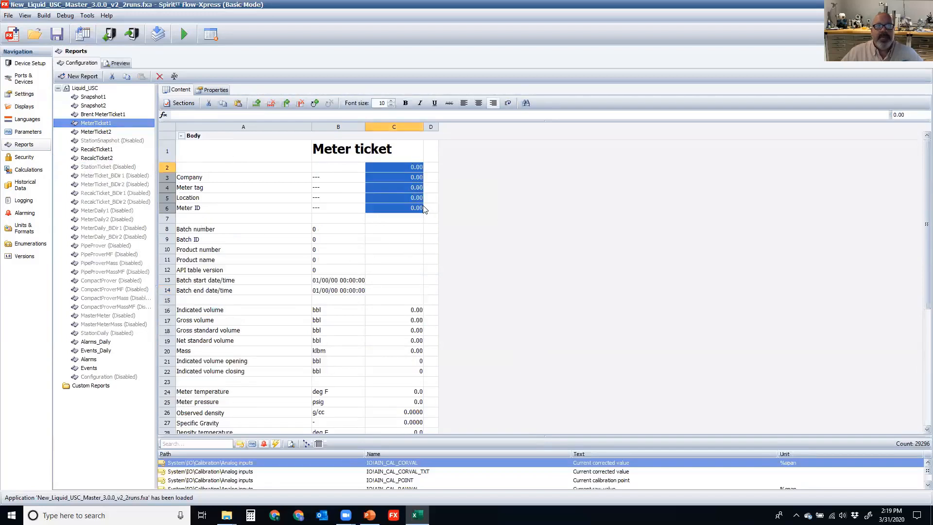
# - Check the pasted formula in C2 and the Indicated volume formula in C16
pyautogui.doubleClick(414, 168)
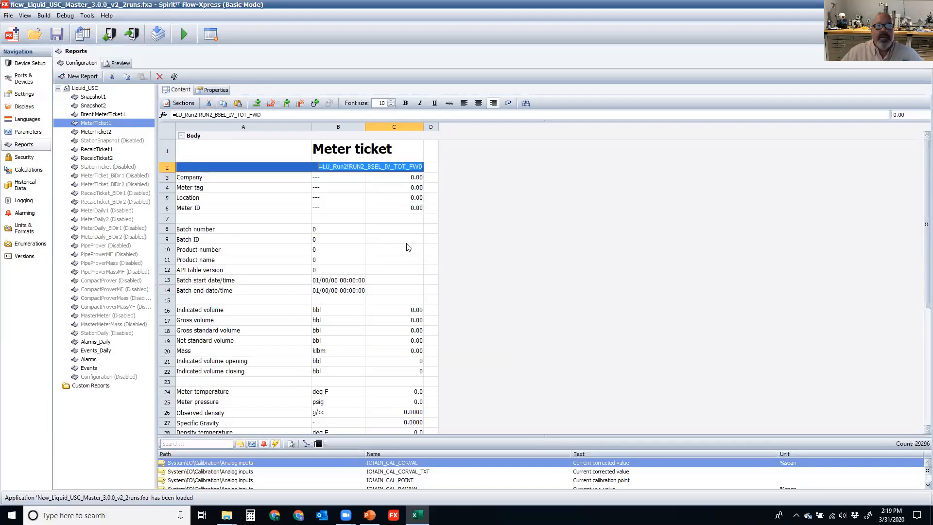
pyautogui.press('Escape')
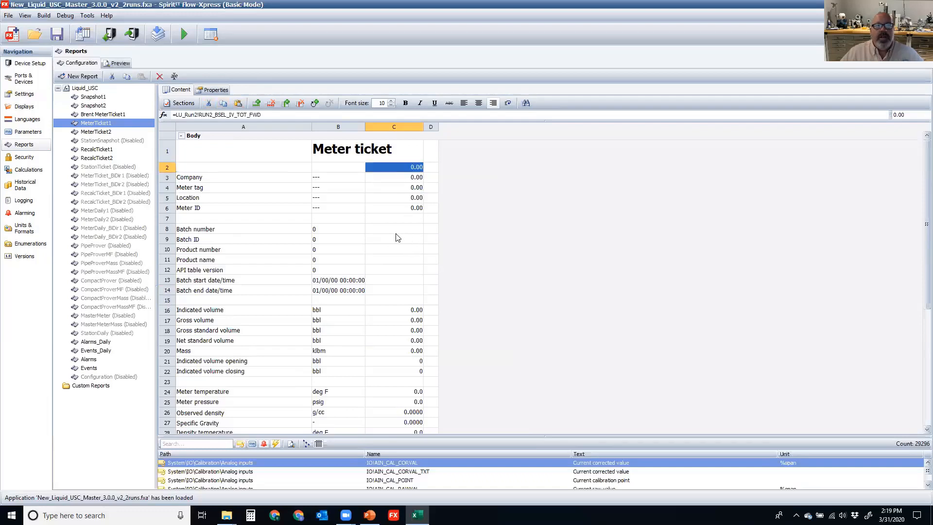
pyautogui.click(399, 313)
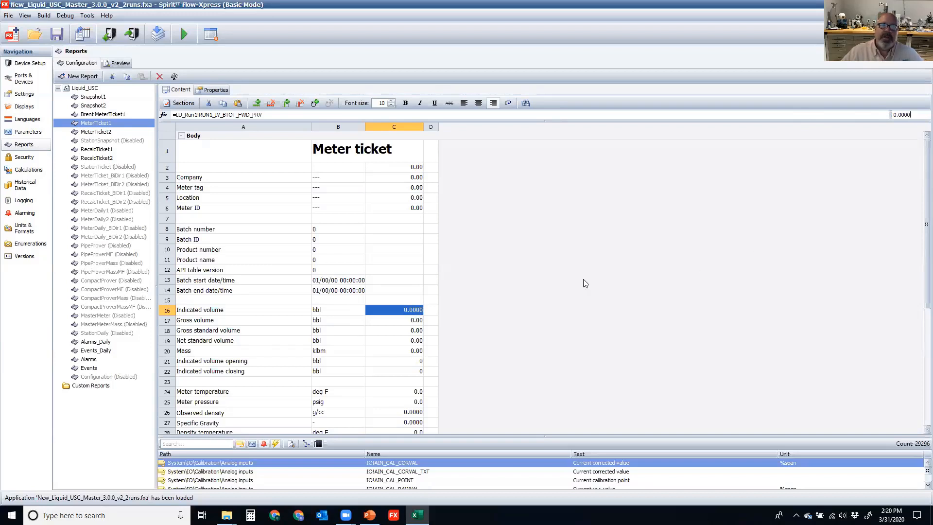
pyautogui.click(383, 321)
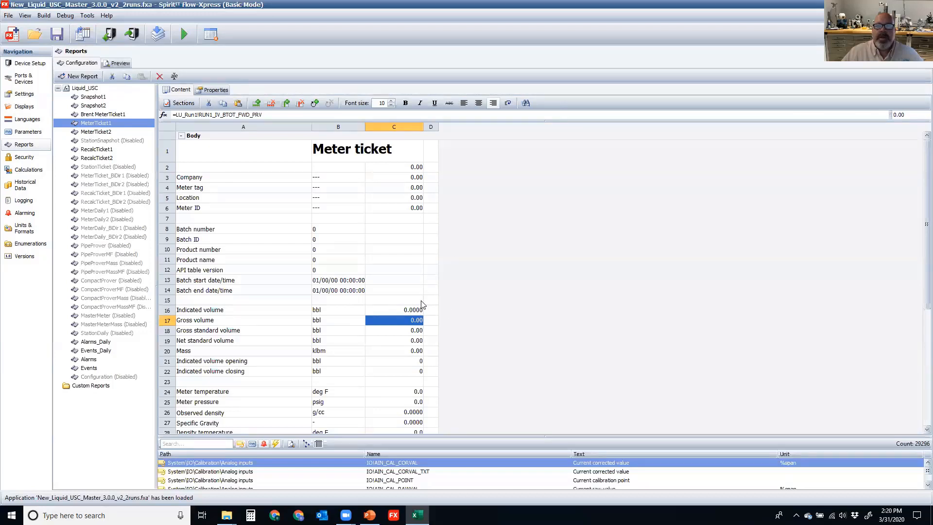
pyautogui.click(401, 311)
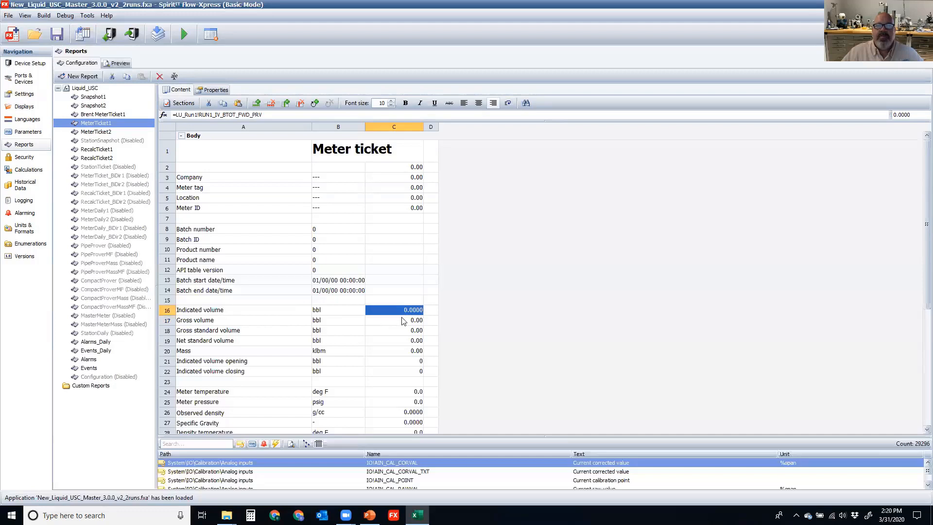
pyautogui.doubleClick(417, 312)
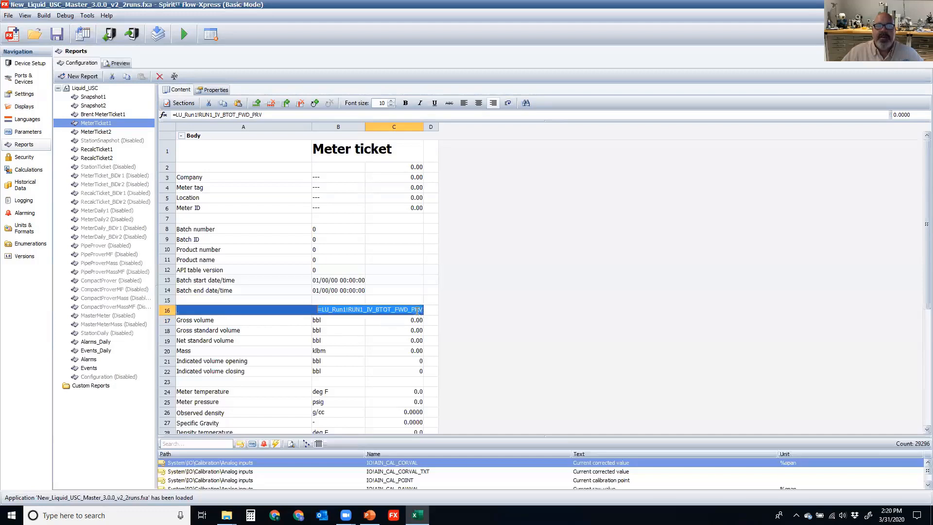
pyautogui.click(404, 321)
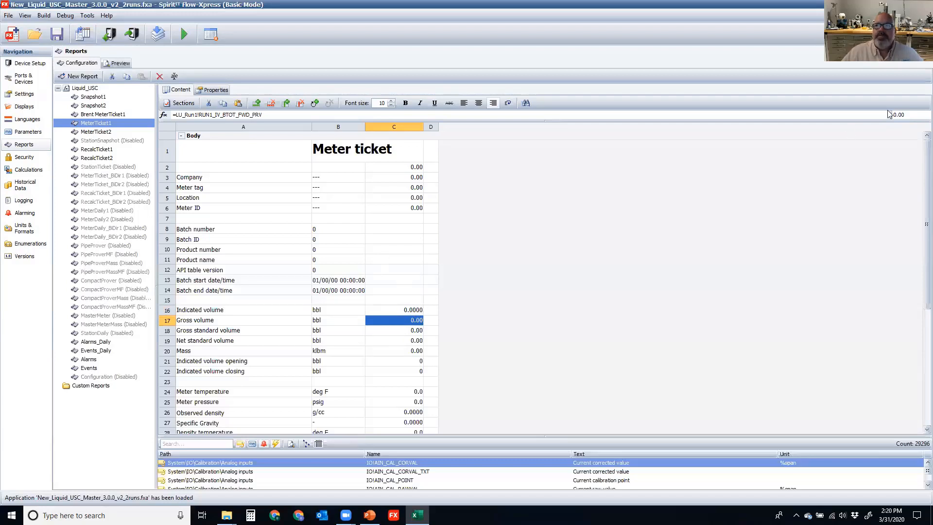
# - Switch the RecalcTicket1 report off and then back on, leaving it enabled
pyautogui.click(96, 150)
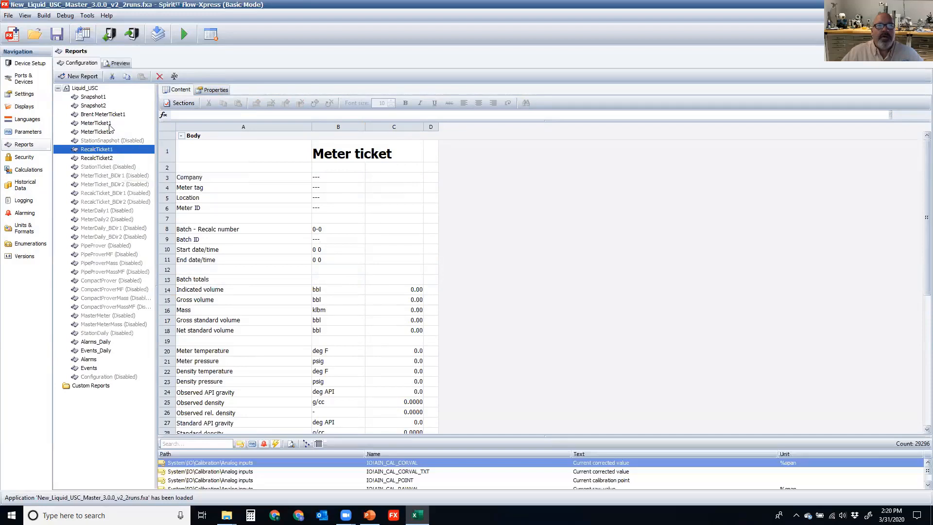
pyautogui.rightClick(108, 151)
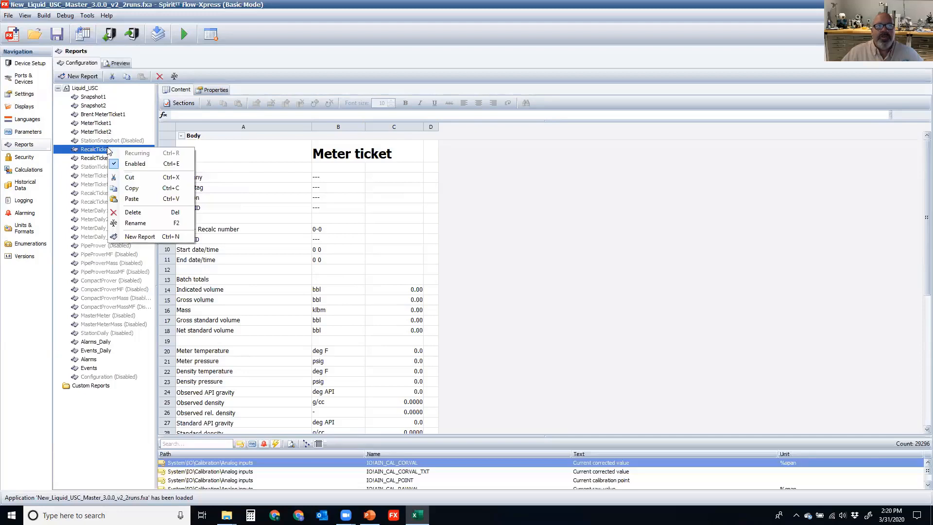
pyautogui.click(147, 164)
pyautogui.click(140, 201)
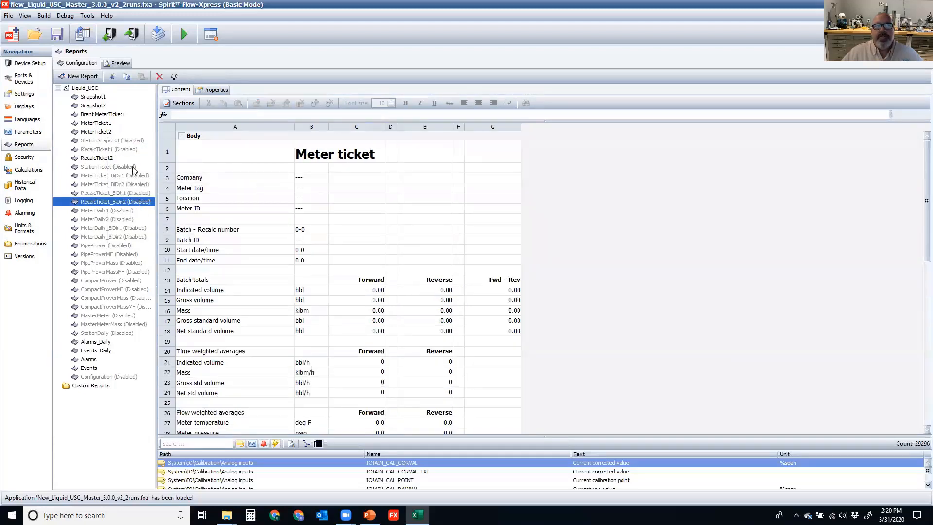
pyautogui.click(134, 150)
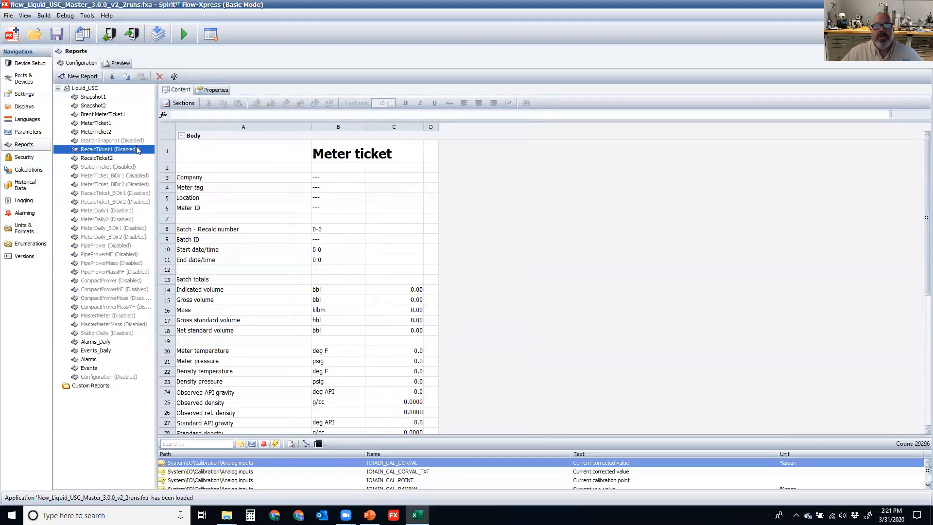
pyautogui.rightClick(136, 150)
pyautogui.click(147, 162)
# - Look over RecalcTicket_BiDir1, PipeProverMass and MeterTicket1 without changes, then go to Security
pyautogui.click(117, 193)
pyautogui.rightClick(105, 150)
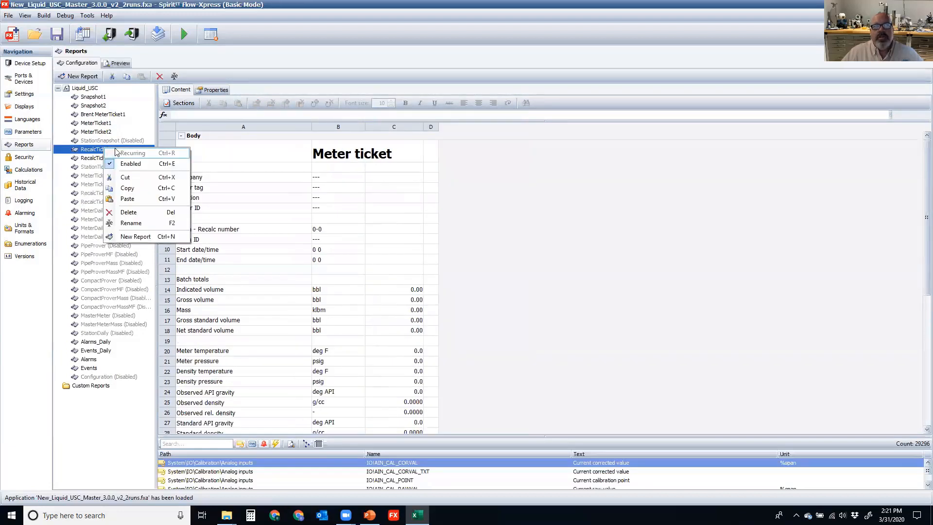
pyautogui.click(126, 263)
pyautogui.click(125, 263)
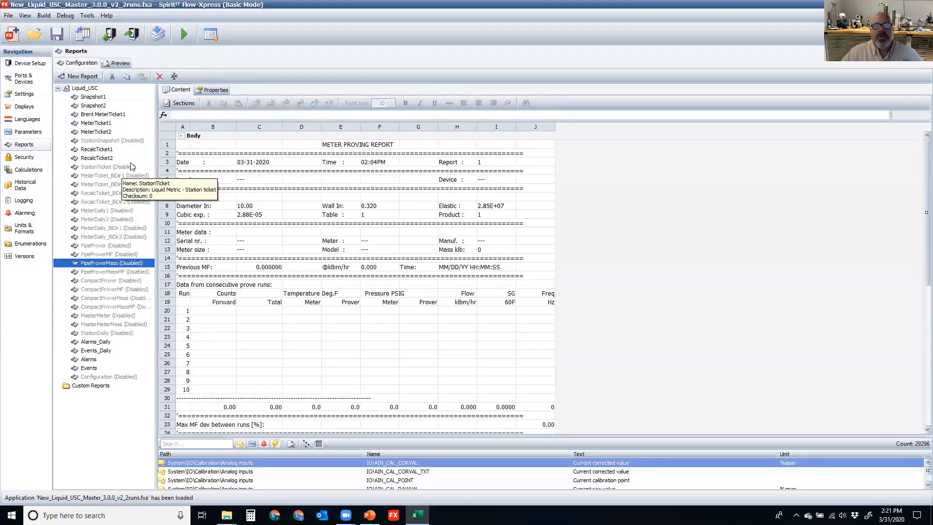
pyautogui.click(107, 126)
pyautogui.rightClick(108, 129)
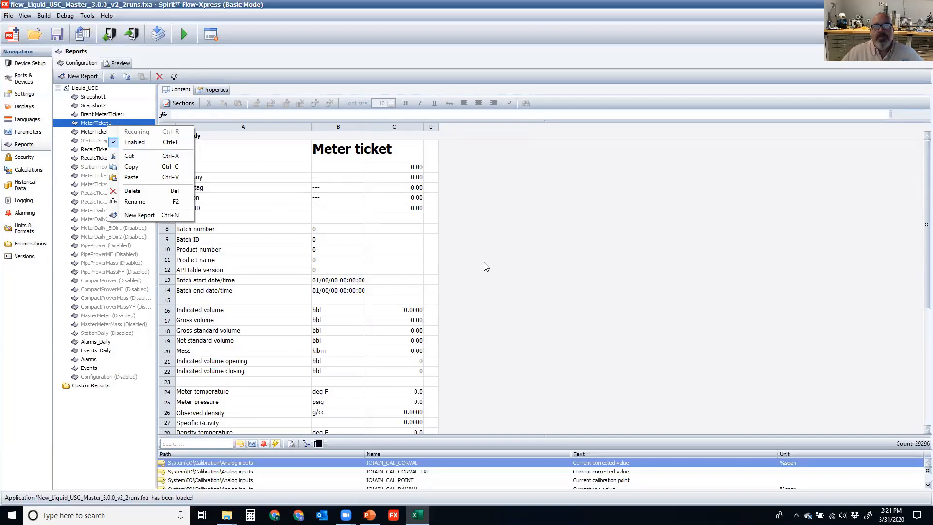
pyautogui.click(525, 244)
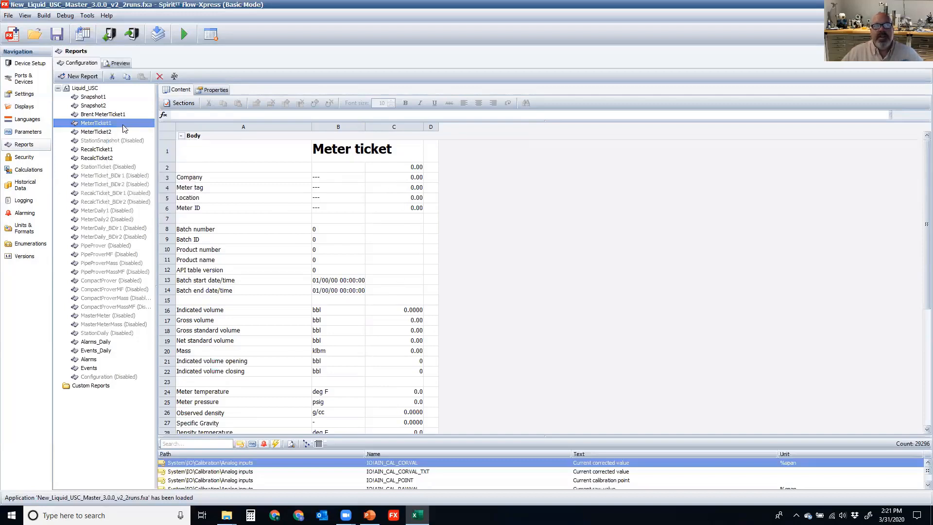
pyautogui.click(98, 121)
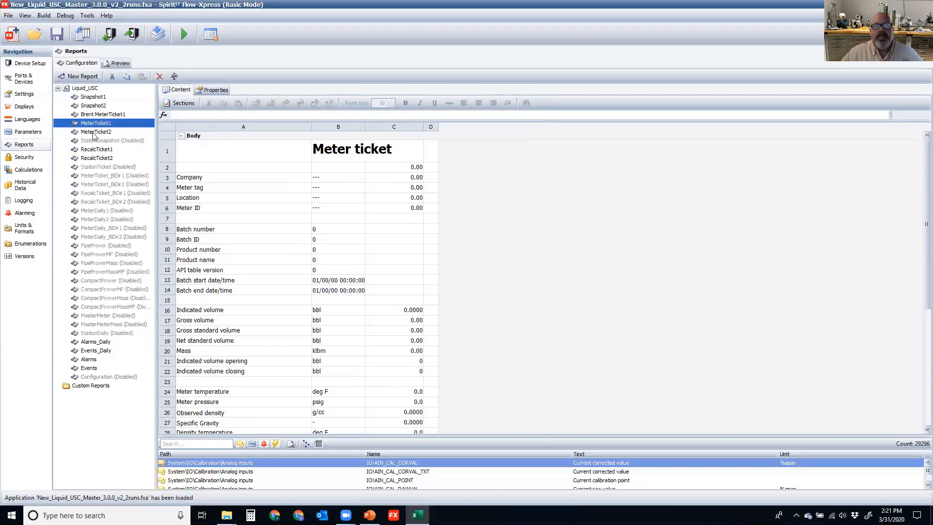
pyautogui.rightClick(95, 125)
pyautogui.click(557, 201)
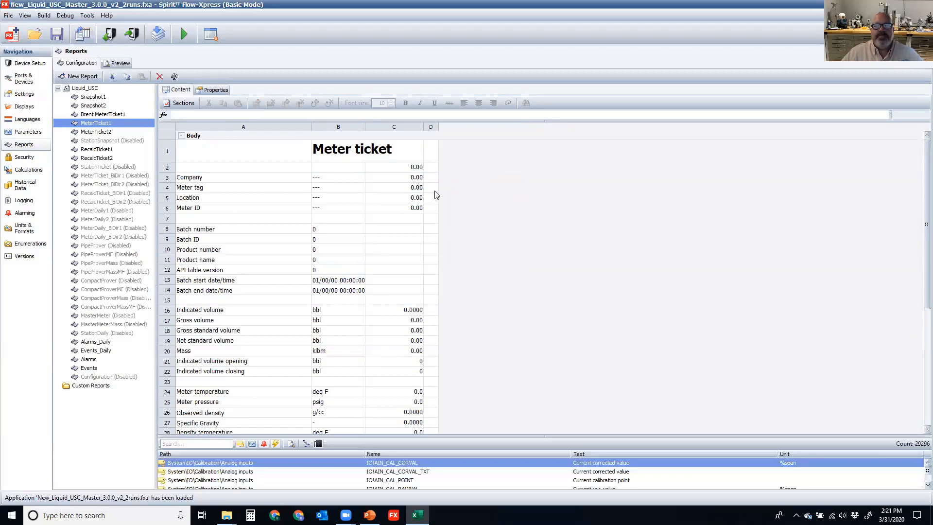
pyautogui.click(23, 158)
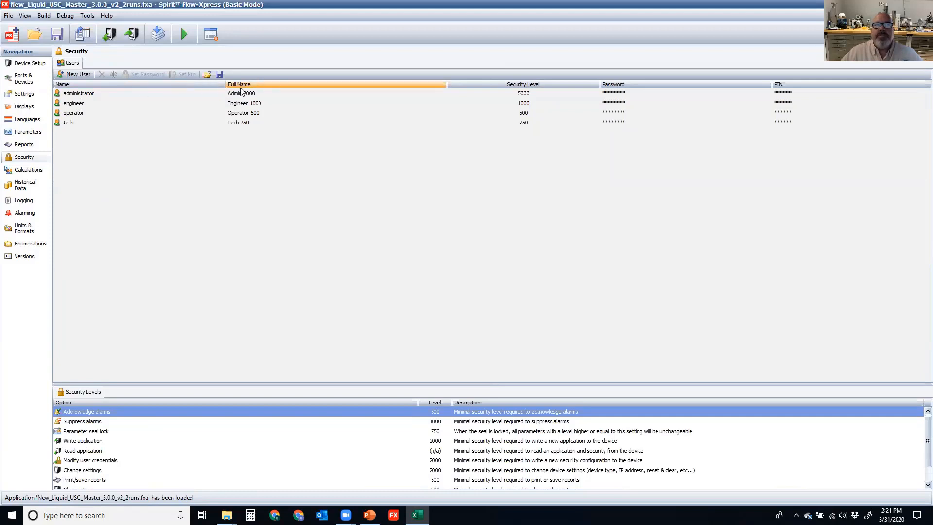
# - Add a new user with the presenter's login name and full name, at security level 5000
pyautogui.click(71, 76)
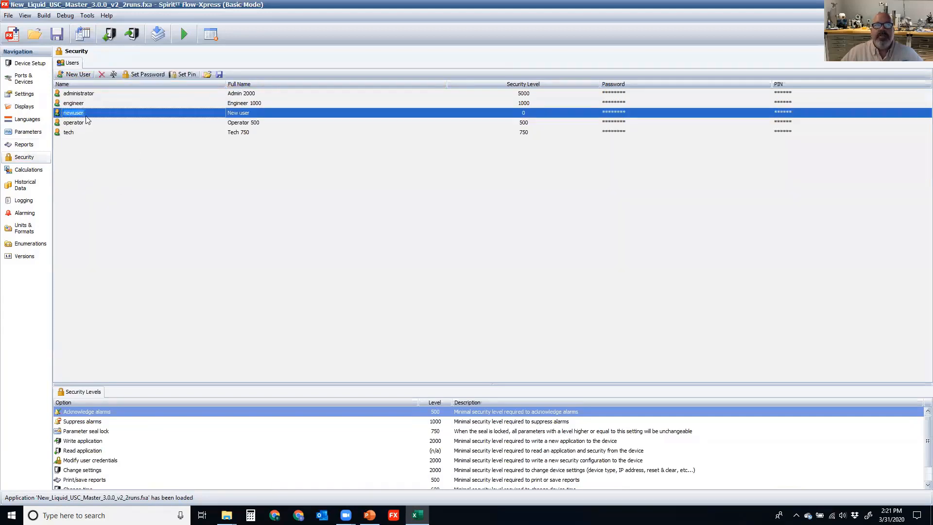
pyautogui.write('Brent')
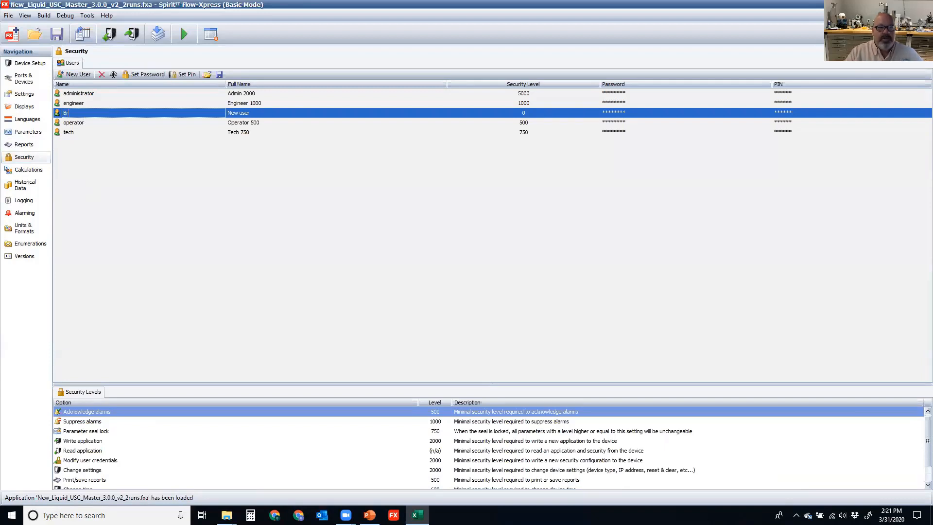
pyautogui.press('Return')
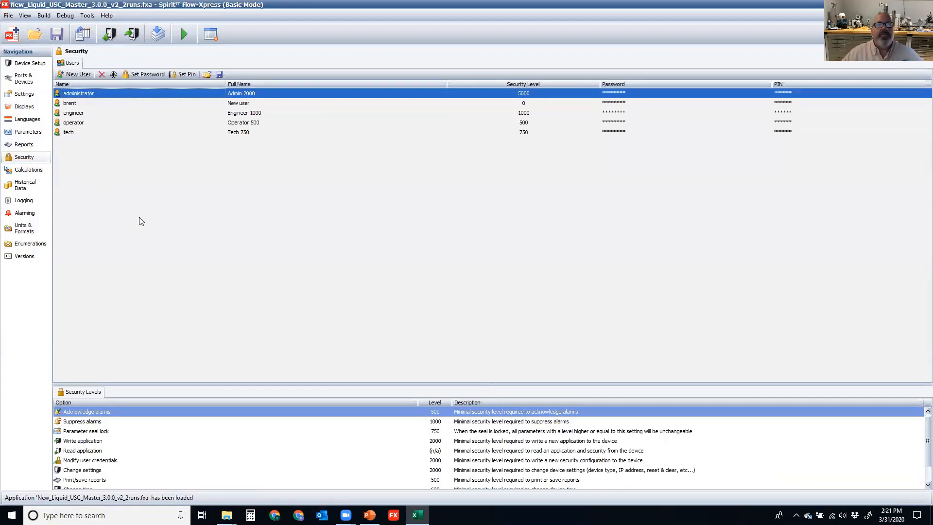
pyautogui.click(76, 103)
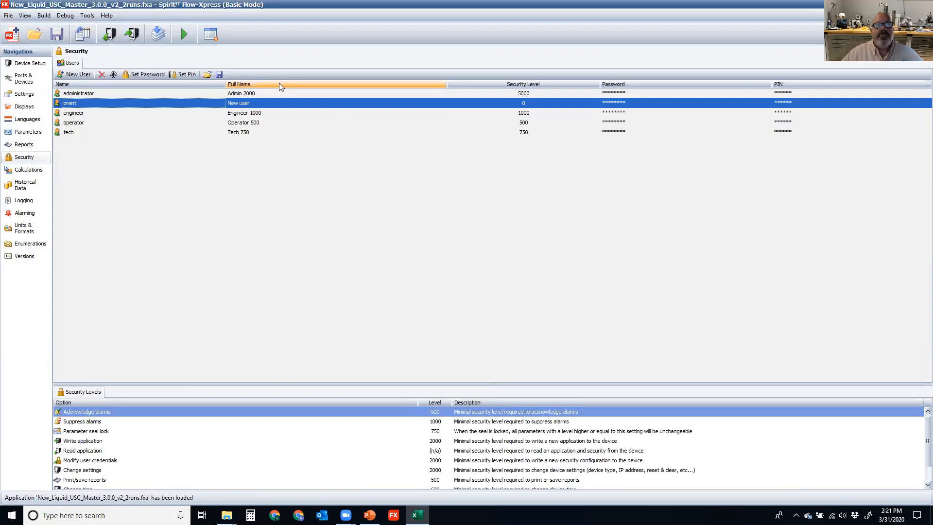
pyautogui.click(267, 102)
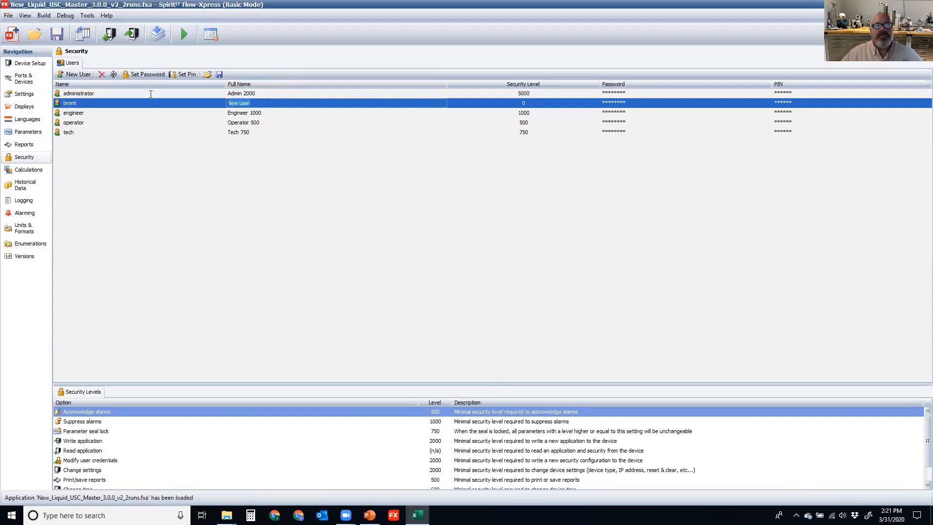
pyautogui.write('Brent')
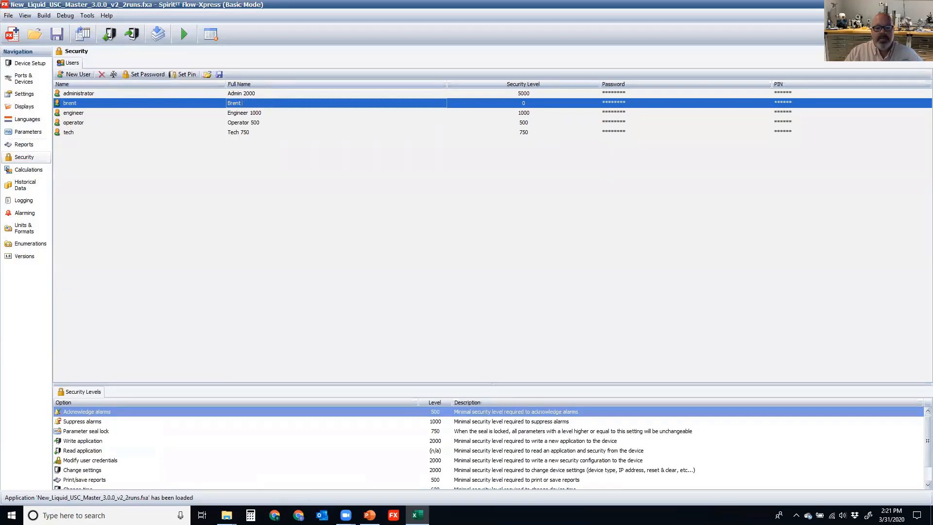
pyautogui.write(' Palmer')
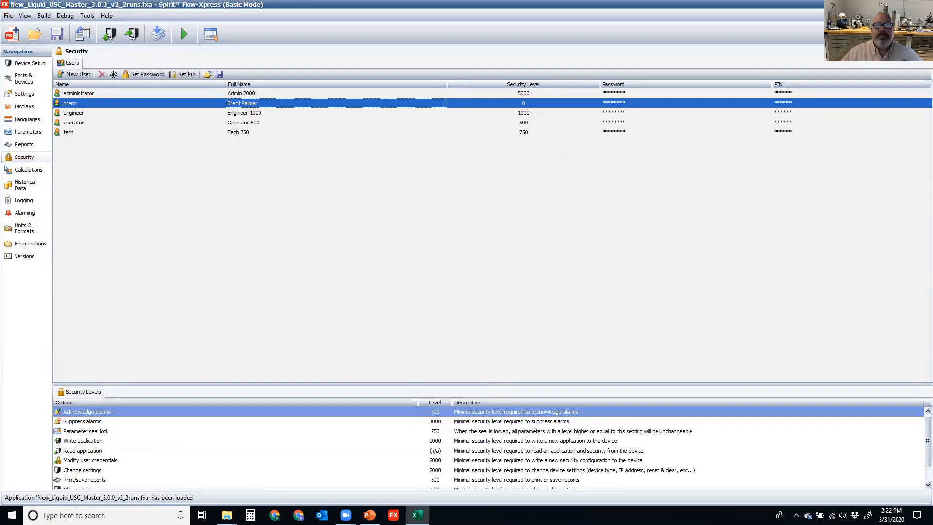
pyautogui.click(514, 104)
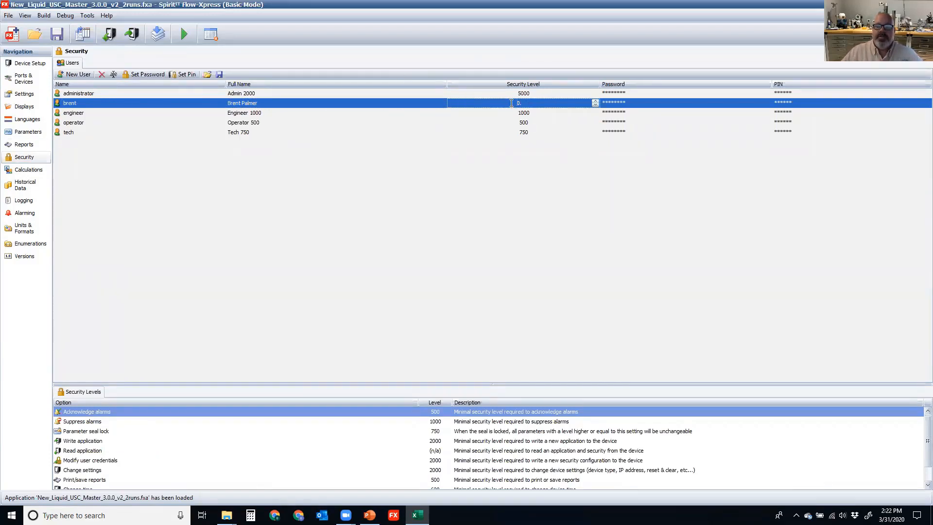
pyautogui.write('50000')
pyautogui.press('BackSpace')
pyautogui.press('Return')
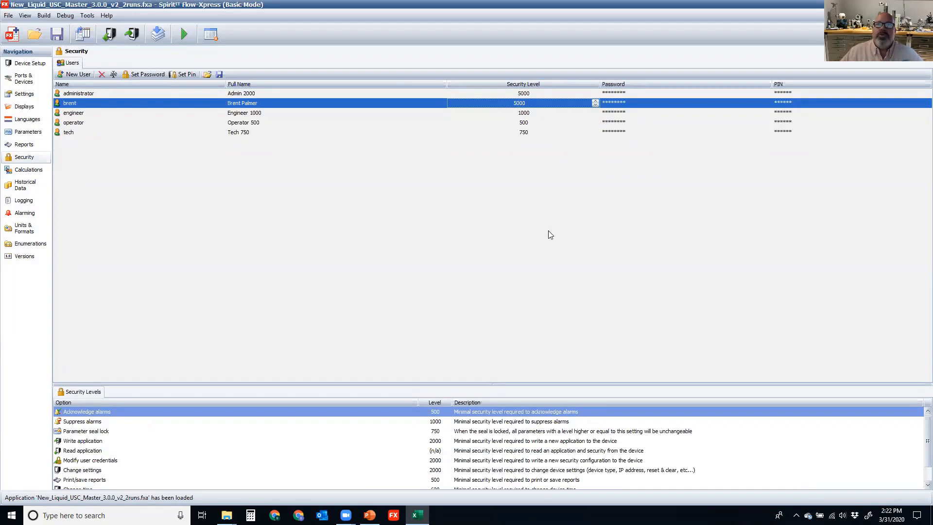
# - Confirm the new user's password, cancel the PIN change, and move to Calculations
pyautogui.click(159, 76)
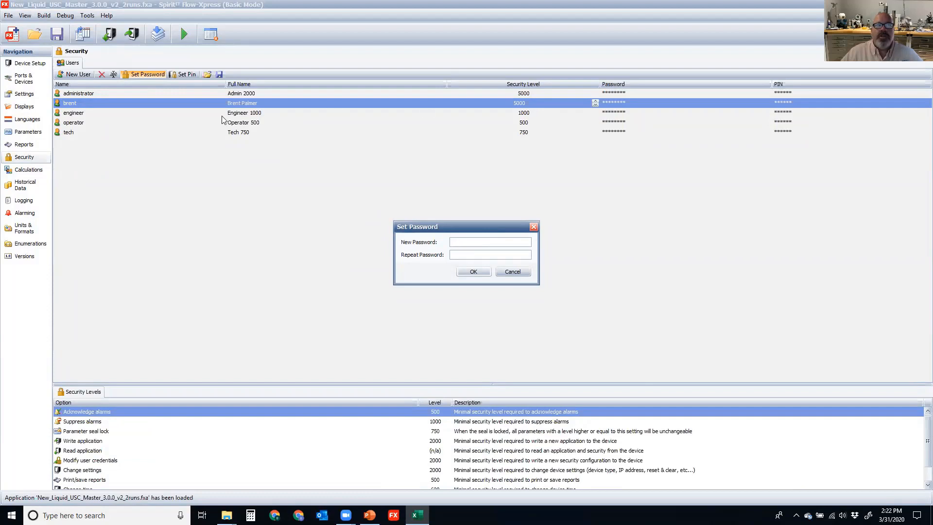
pyautogui.click(473, 272)
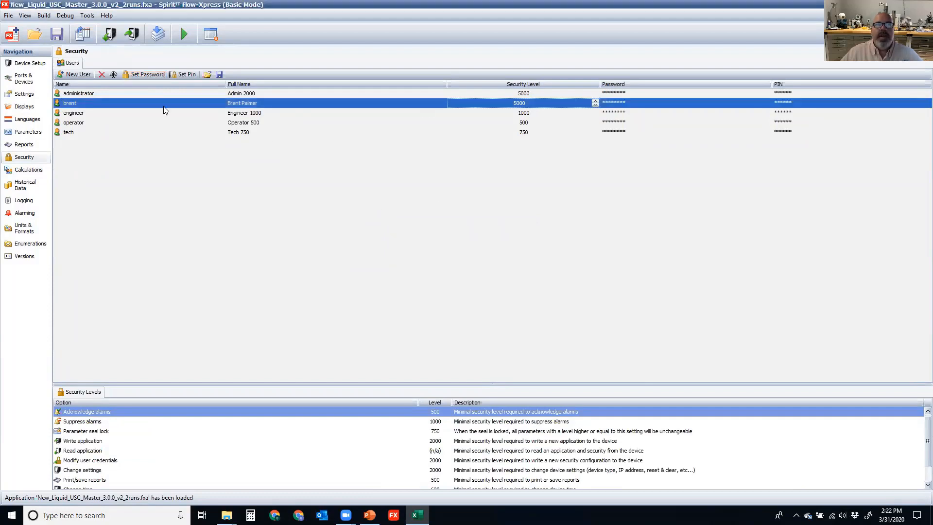
pyautogui.click(183, 73)
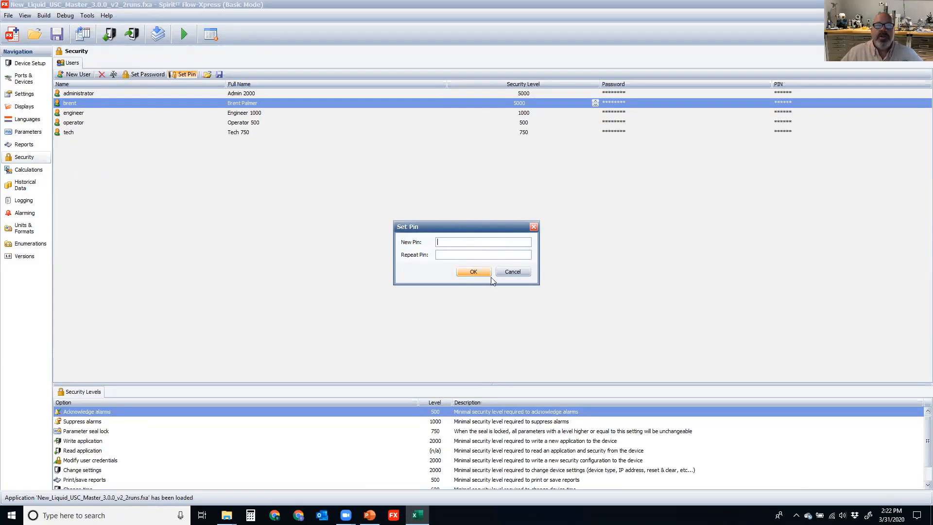
pyautogui.click(510, 272)
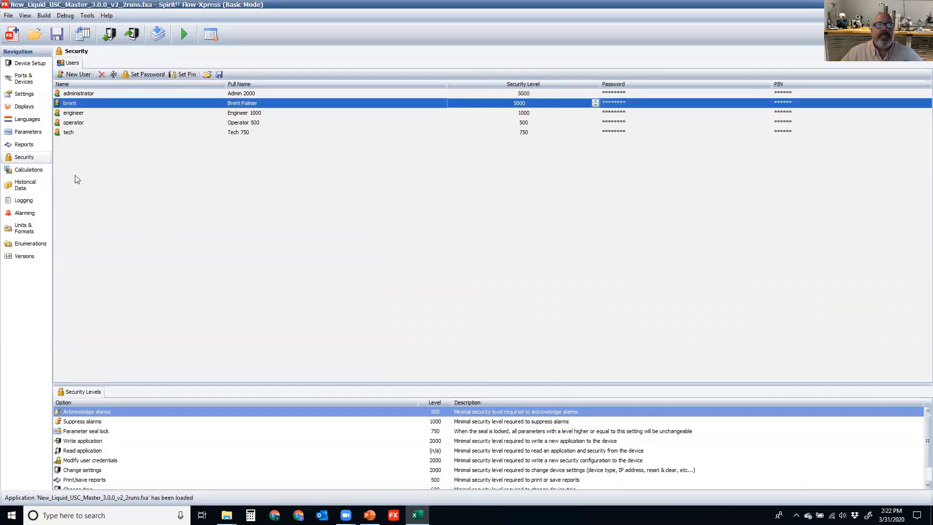
pyautogui.click(39, 175)
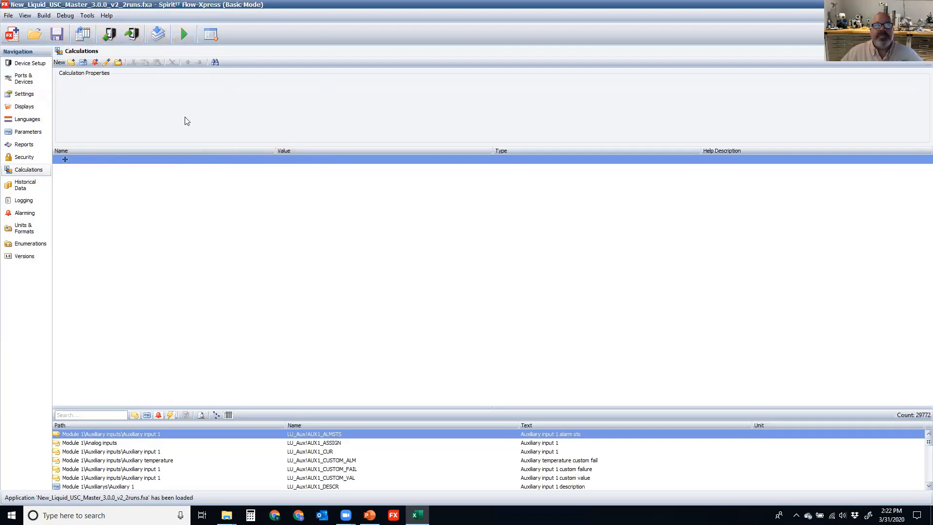
# - Show the Historical Data page with the Liquid_USC archives (Batch1, Daily1, Hourly1, BatchRecalc1)
pyautogui.click(41, 189)
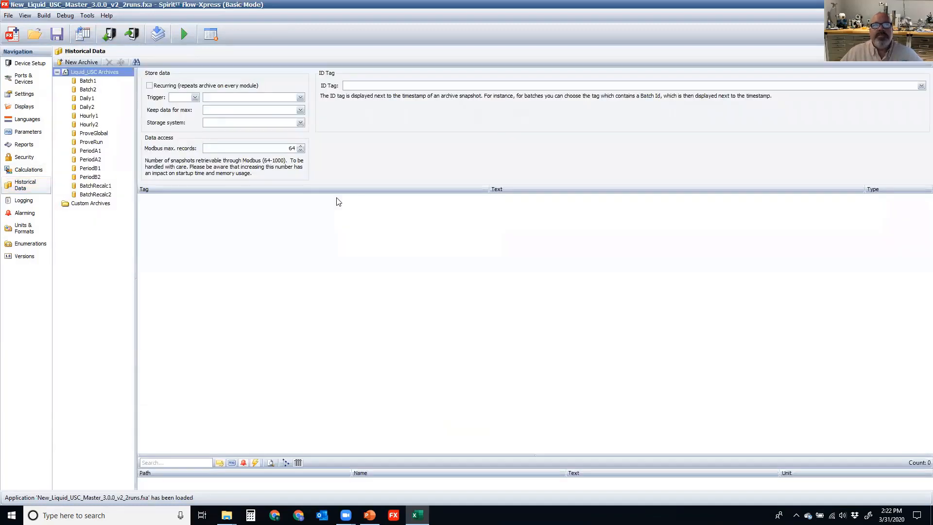
# - Review the Batch1 archive's settings and tags, leaving retention at 70 Days
pyautogui.click(81, 82)
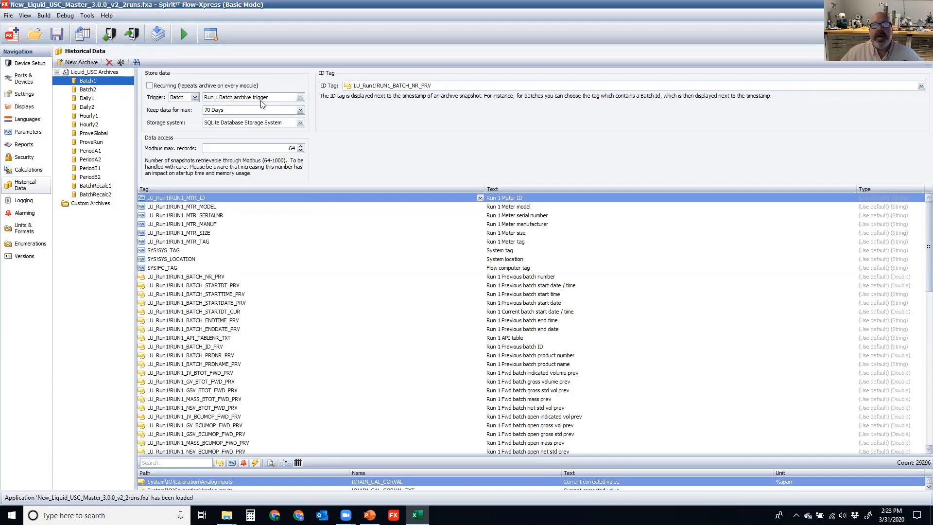
pyautogui.click(221, 110)
pyautogui.click(221, 111)
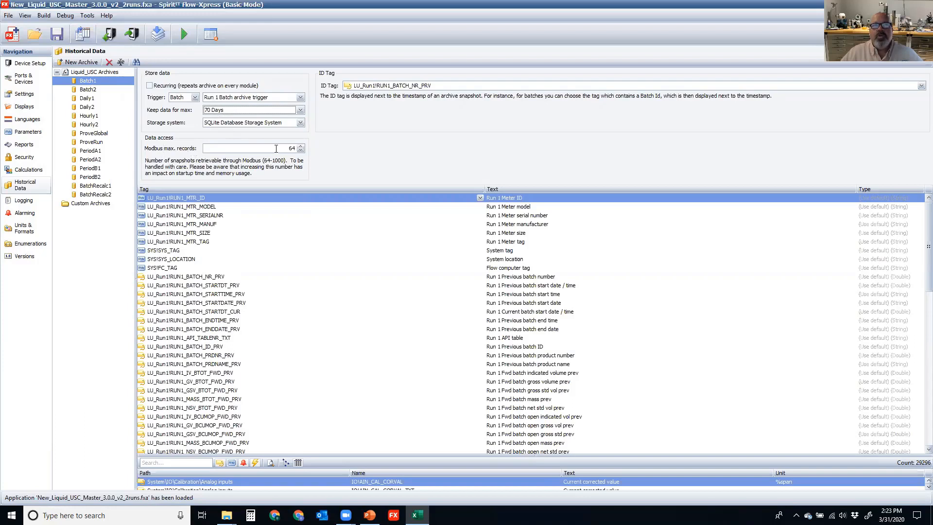
pyautogui.scroll(-2, 218, 239)
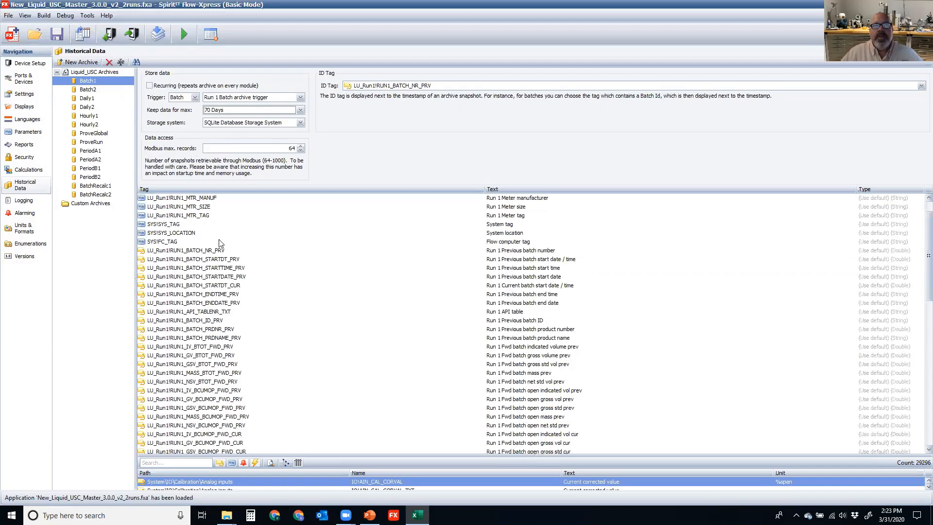
pyautogui.scroll(-15, 177, 217)
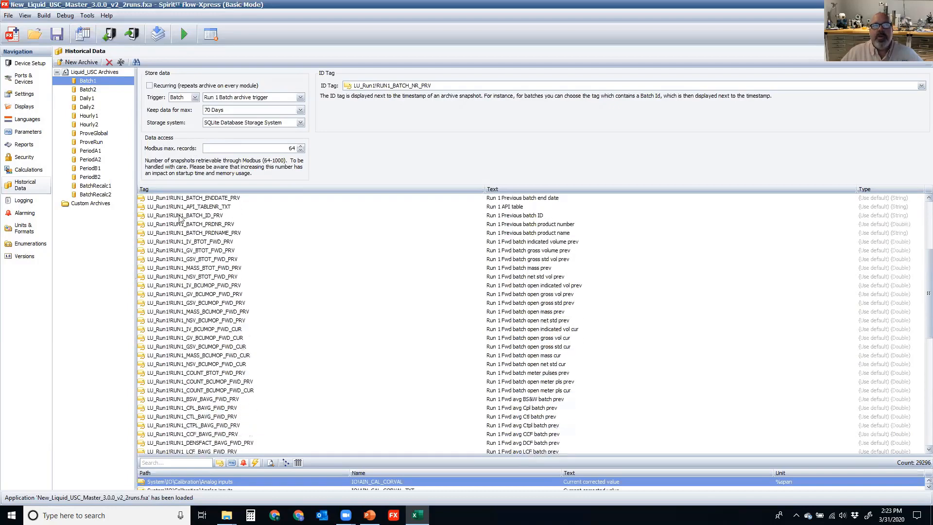
pyautogui.scroll(8, 220, 271)
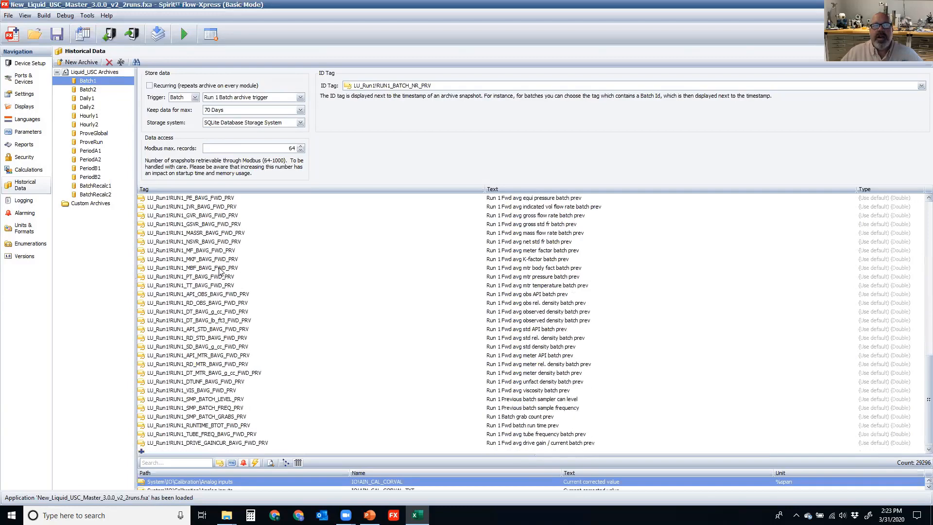
pyautogui.scroll(5, 249, 272)
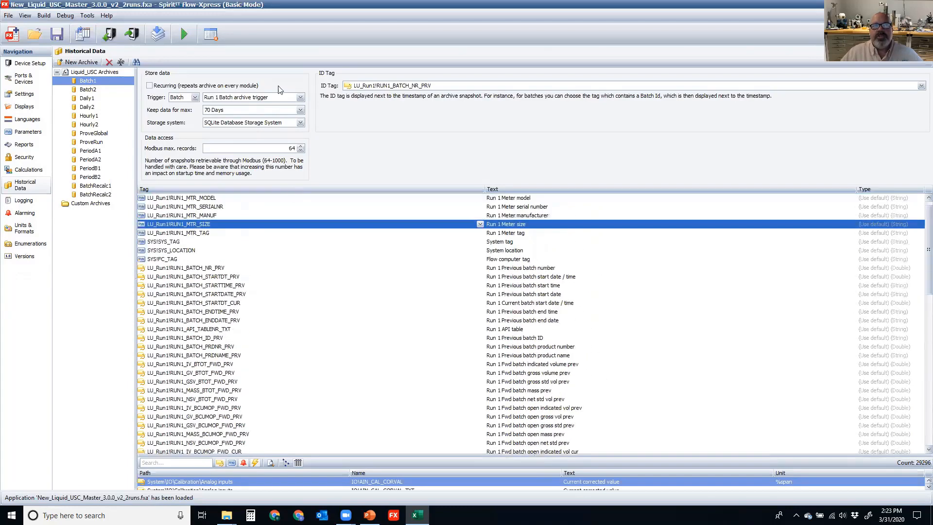
pyautogui.scroll(-11, 194, 253)
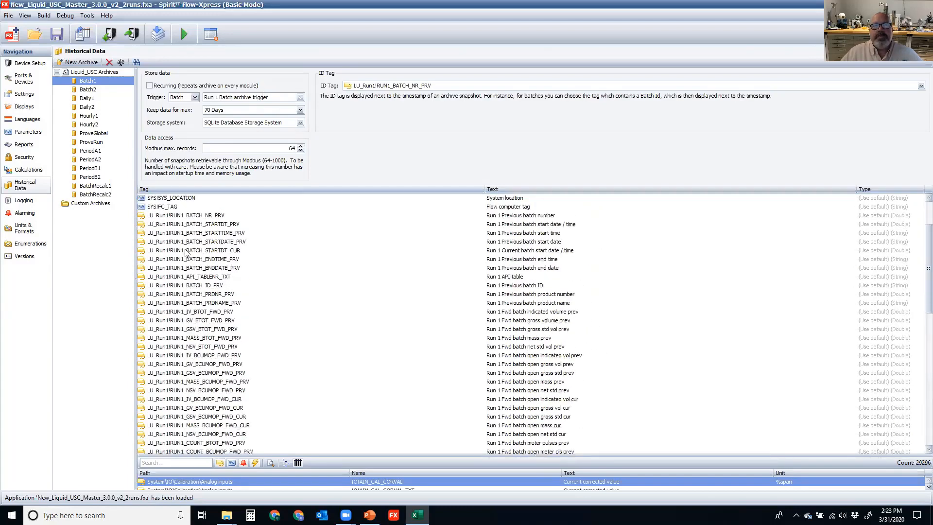
pyautogui.scroll(11, 301, 311)
pyautogui.scroll(-1, 292, 308)
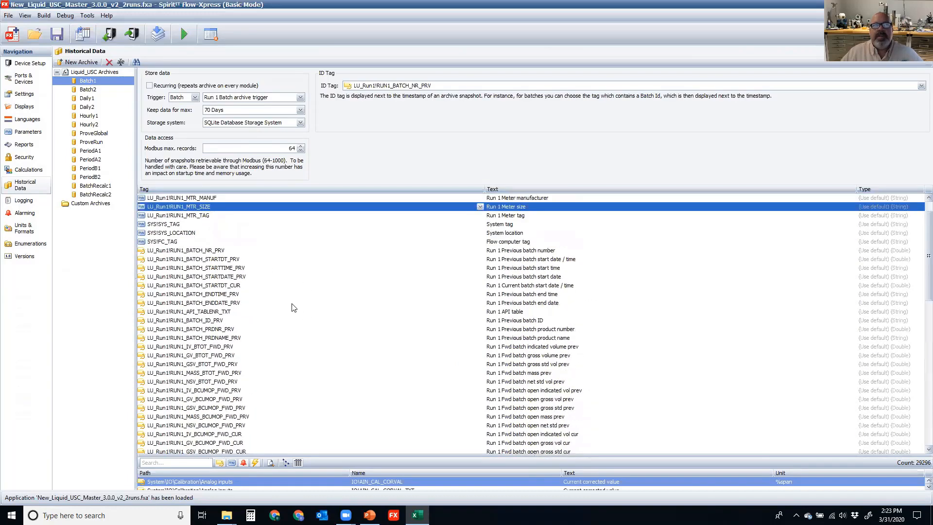
# - Browse the Batch2, Daily1, Hourly1, ProveGlobal, PeriodB1 and BatchRecalc1 archives without changes
pyautogui.click(95, 90)
pyautogui.click(95, 99)
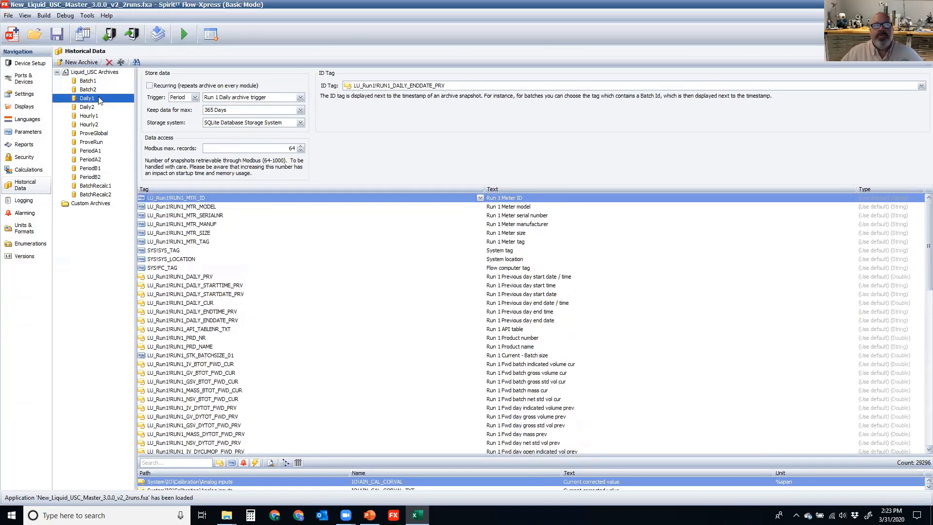
pyautogui.click(93, 116)
pyautogui.click(94, 135)
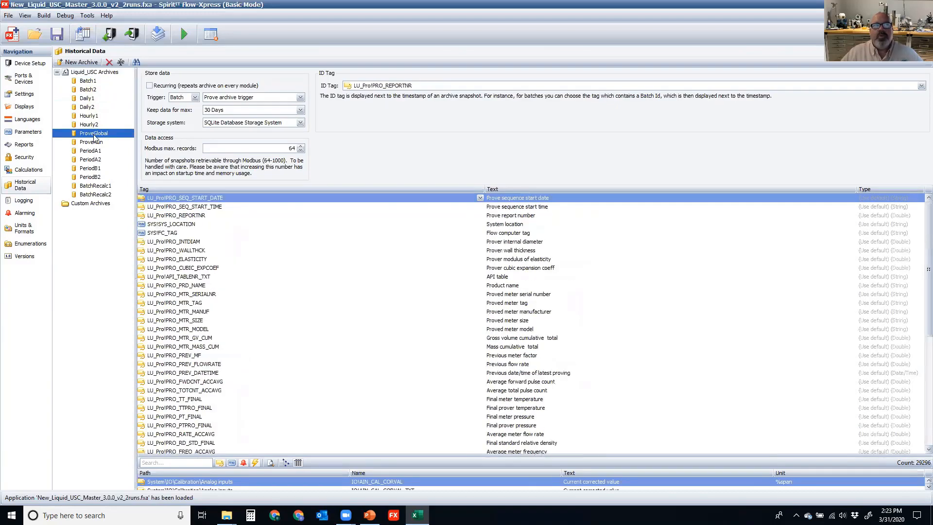
pyautogui.click(103, 169)
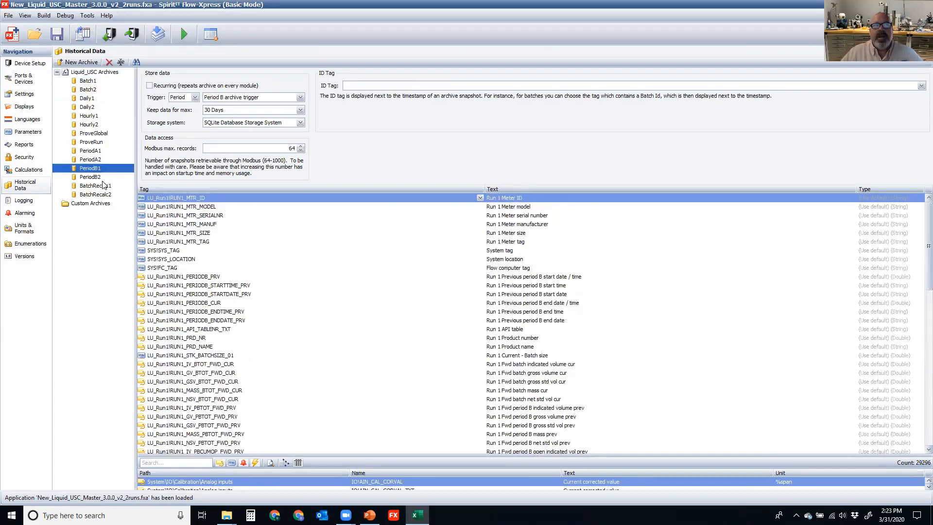
pyautogui.click(106, 188)
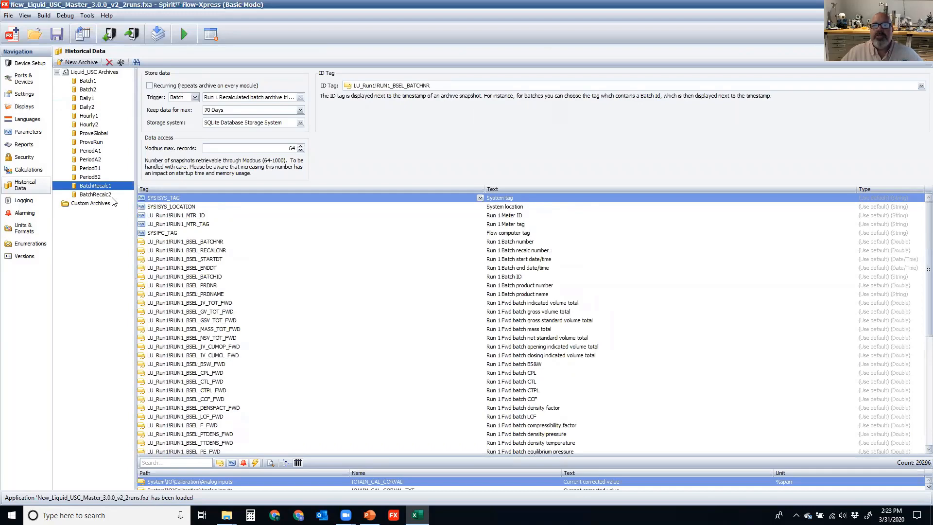
pyautogui.rightClick(82, 169)
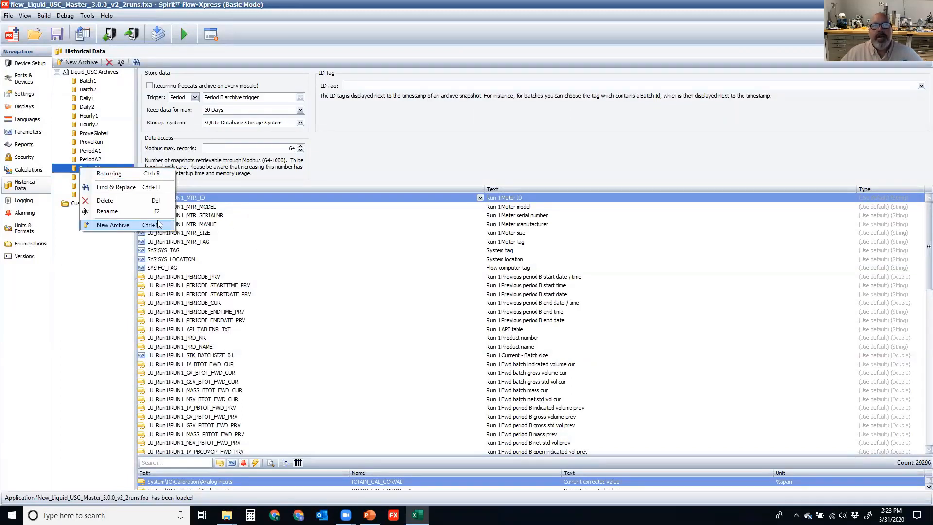
pyautogui.click(206, 178)
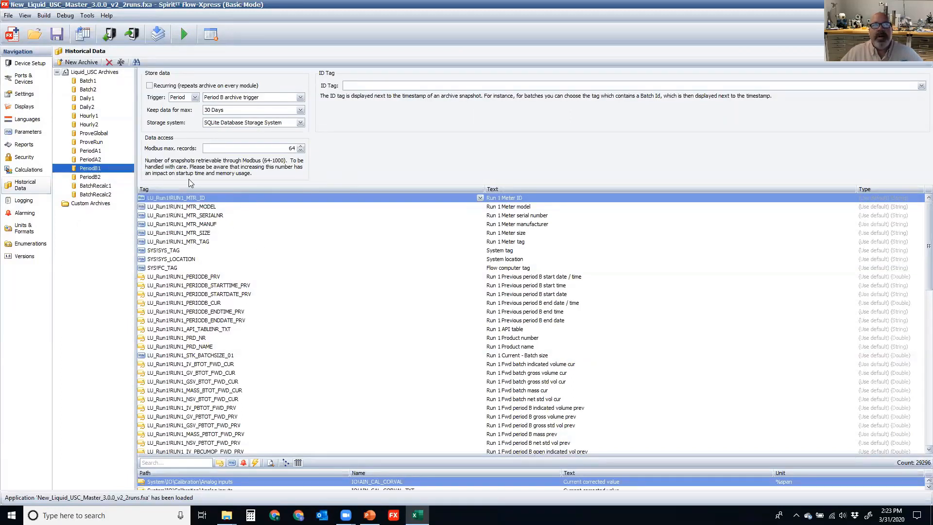
# - Toggle Batch1 Recurring on and back off, keep data for 70 Days, then open Logging
pyautogui.click(93, 81)
pyautogui.rightClick(93, 81)
pyautogui.click(128, 83)
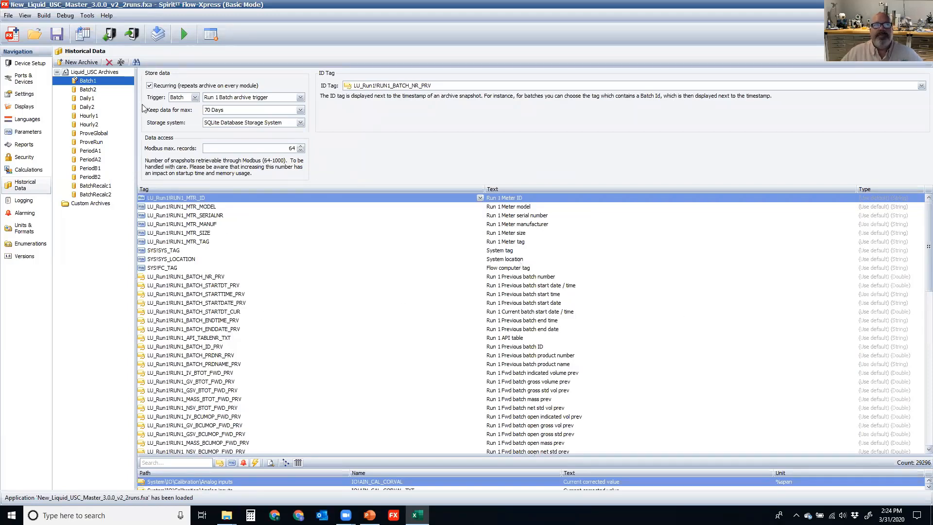
pyautogui.rightClick(106, 82)
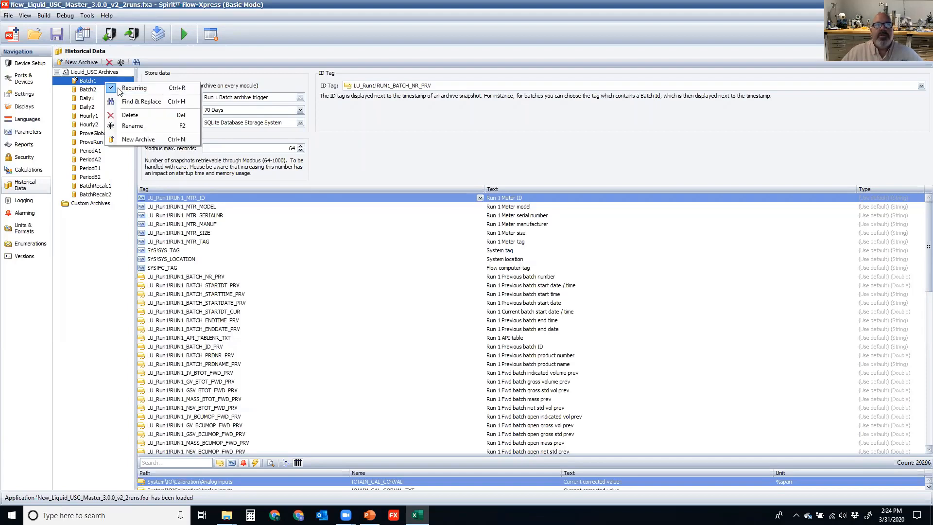
pyautogui.click(114, 88)
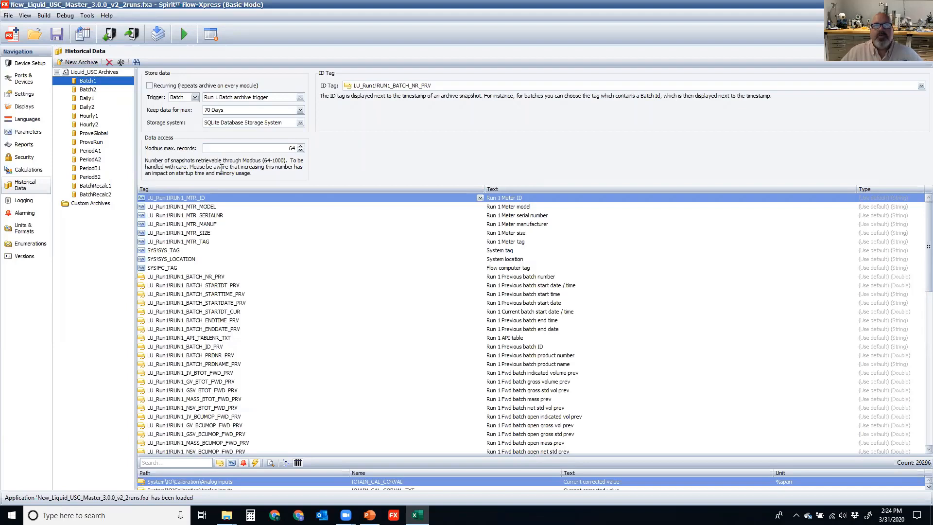
pyautogui.click(206, 111)
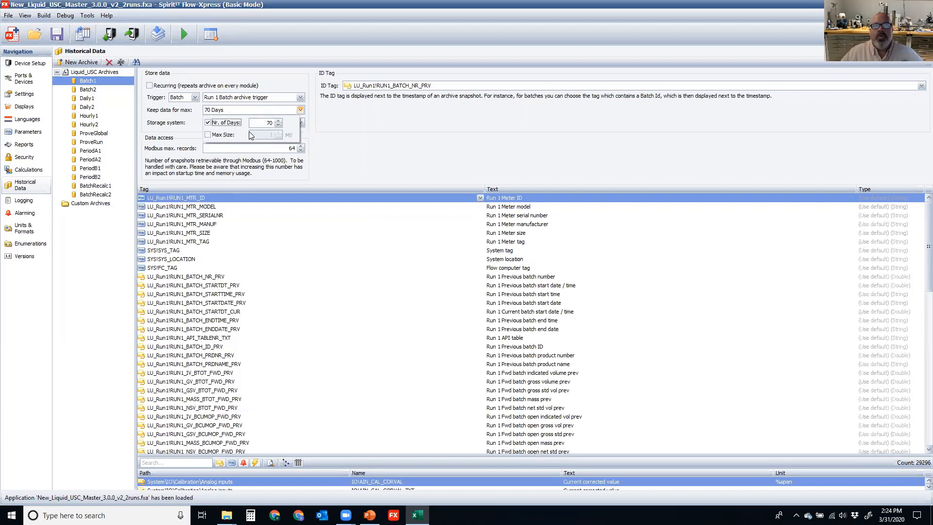
pyautogui.click(259, 124)
pyautogui.click(326, 148)
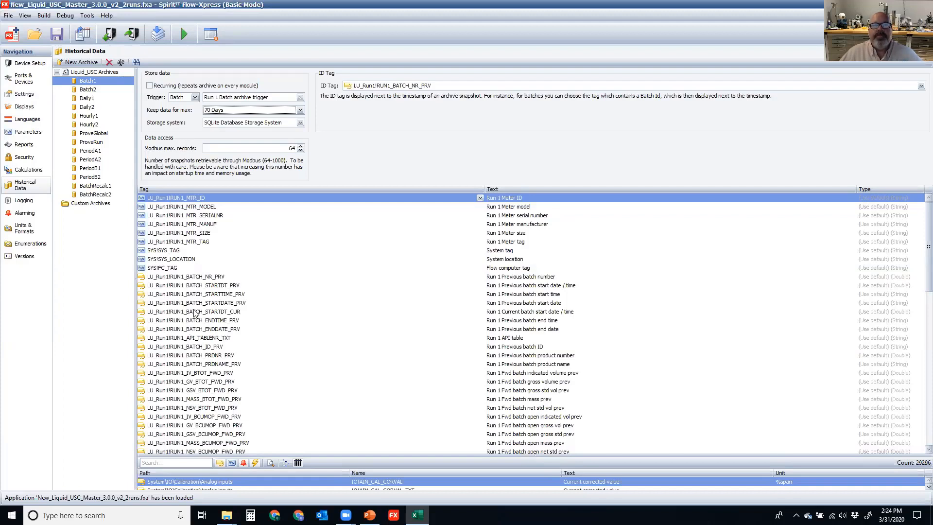
pyautogui.click(33, 201)
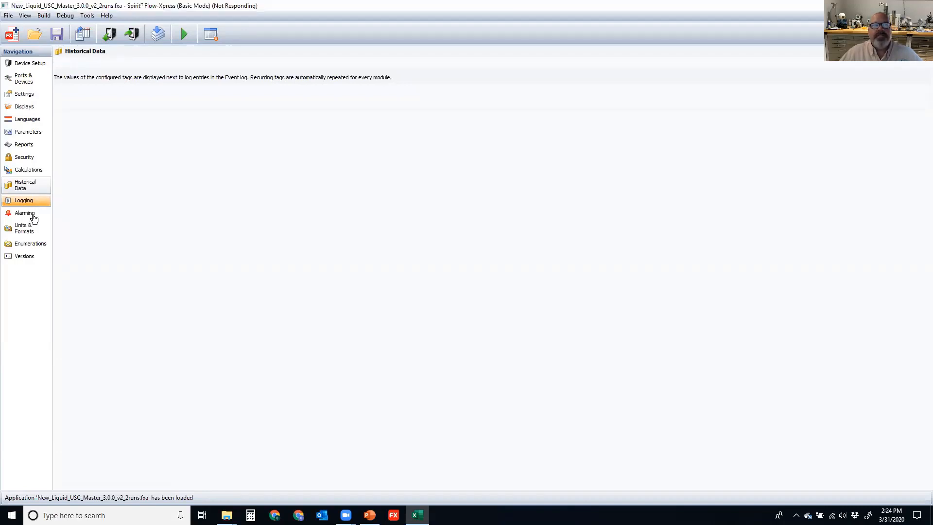
# - Browse Alarming, Units & Formats conversions and the abb_baudrate enumeration, ending on Versions
pyautogui.click(32, 214)
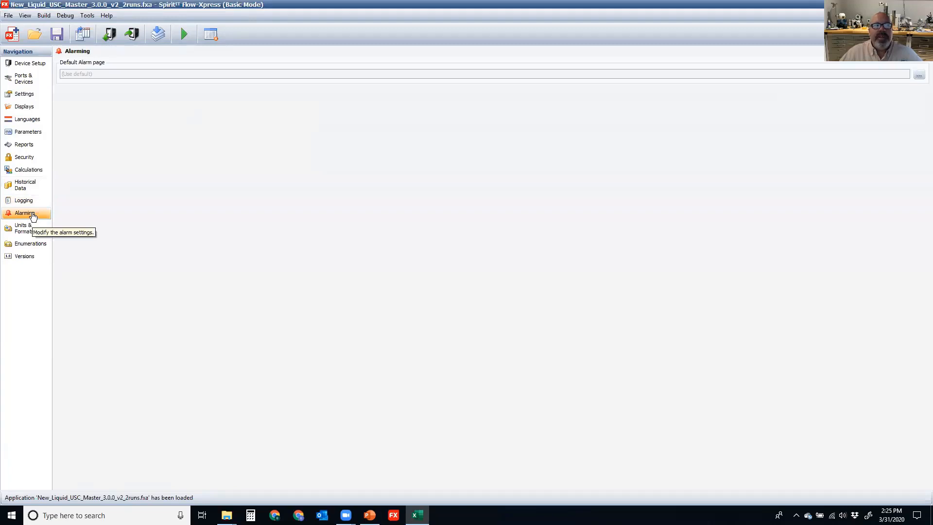
pyautogui.click(33, 229)
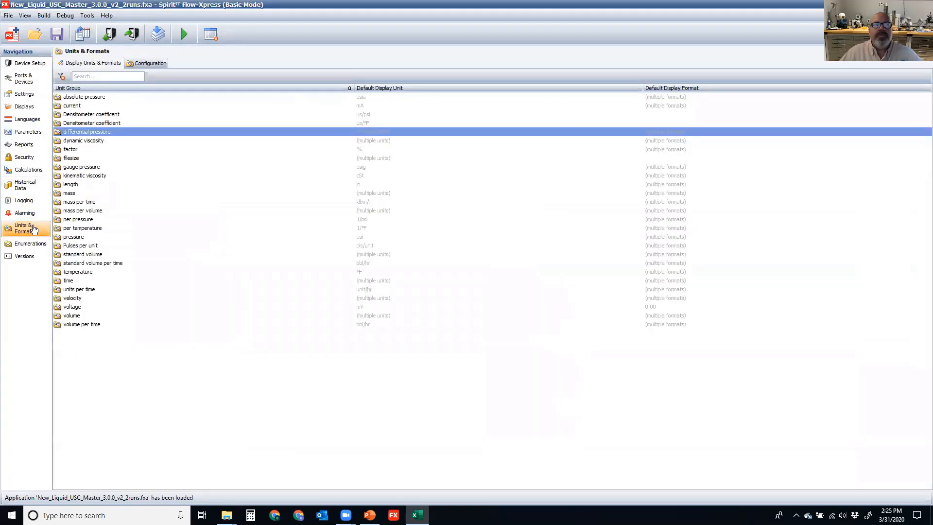
pyautogui.click(145, 59)
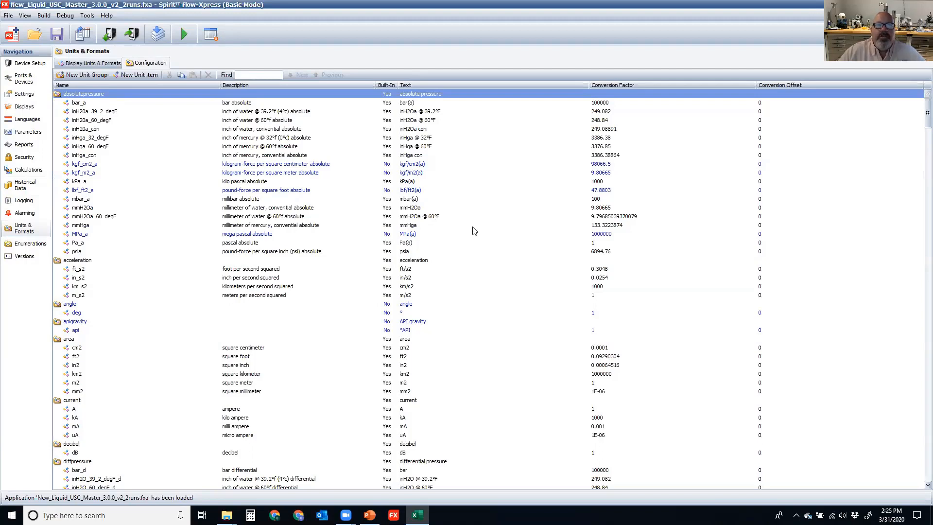
pyautogui.click(122, 122)
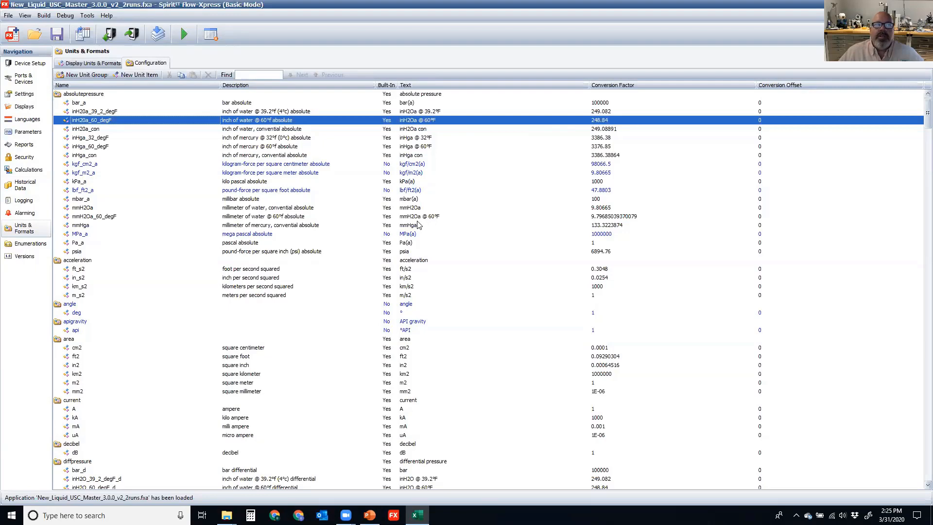
pyautogui.click(28, 247)
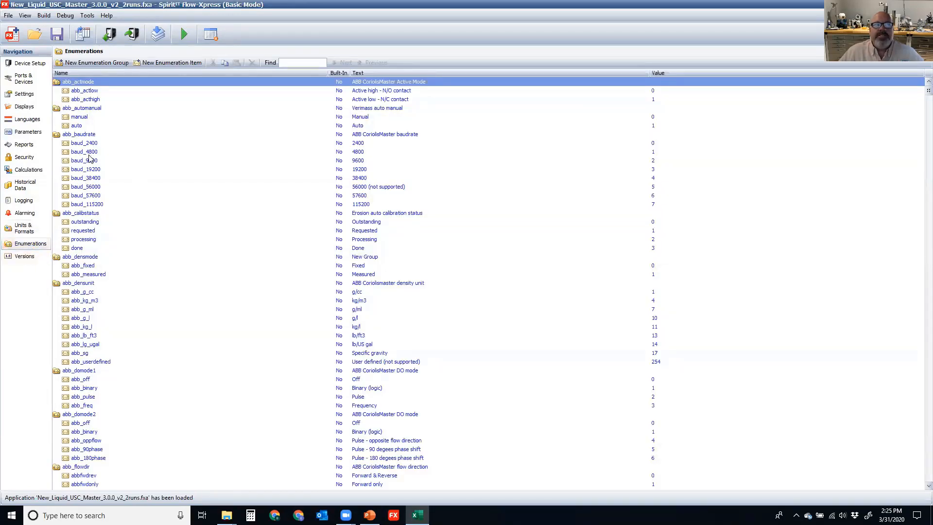
pyautogui.click(89, 136)
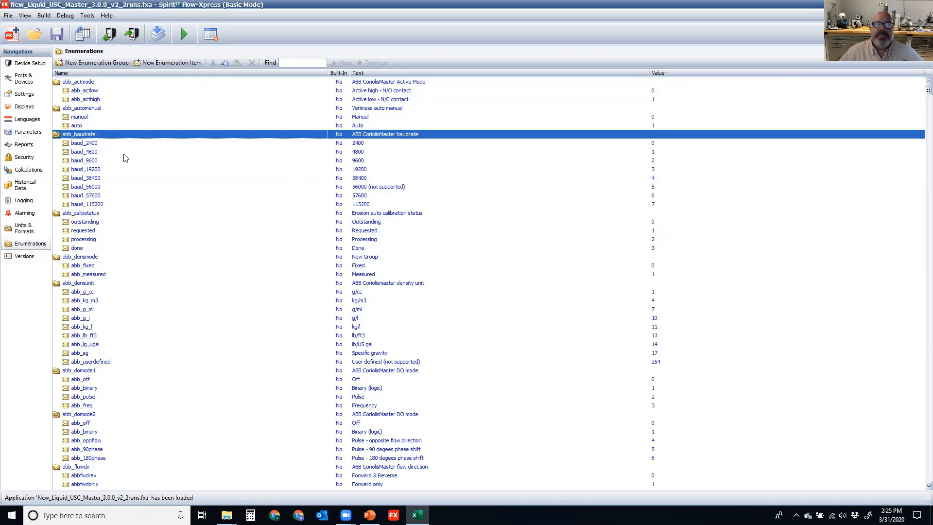
pyautogui.click(25, 256)
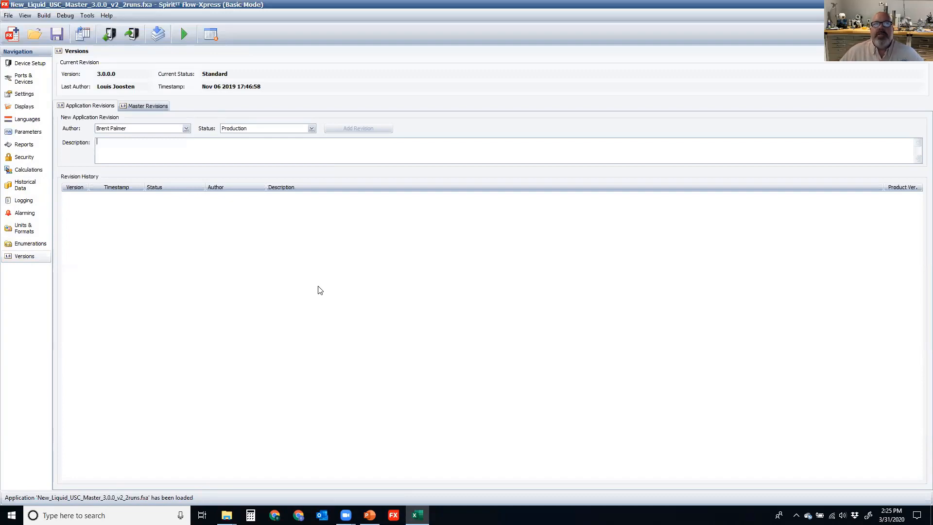
# - Add Production revision 3.0.0.1 described 'Inital release, communication setup' and verify the version number
pyautogui.click(152, 106)
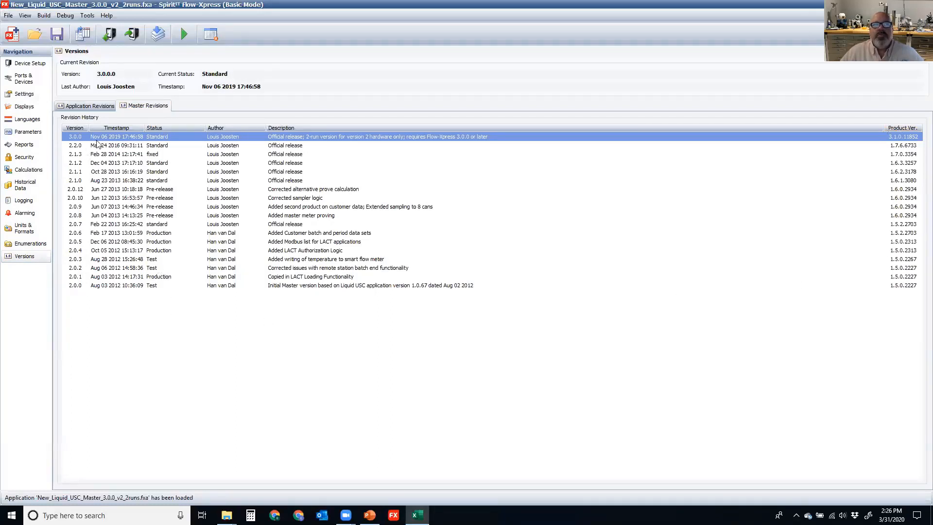
pyautogui.click(96, 111)
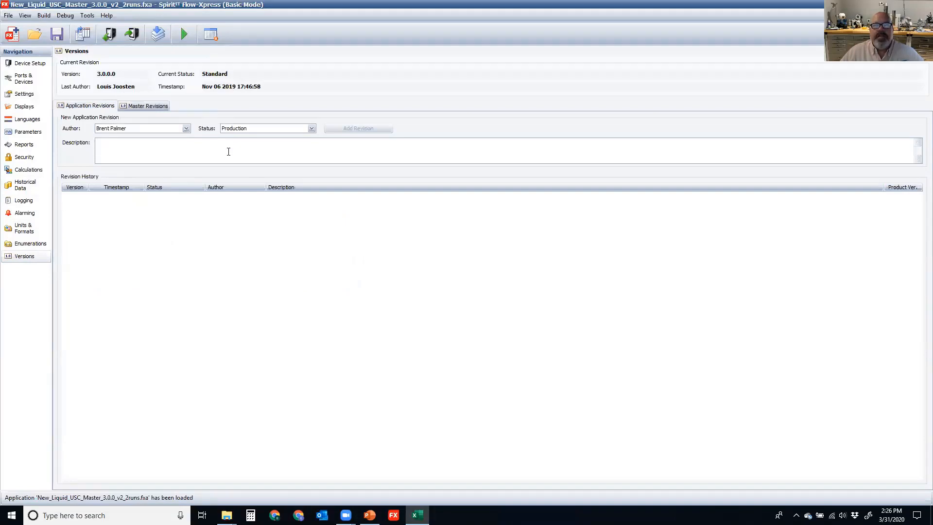
pyautogui.click(229, 152)
pyautogui.write('Inital releas')
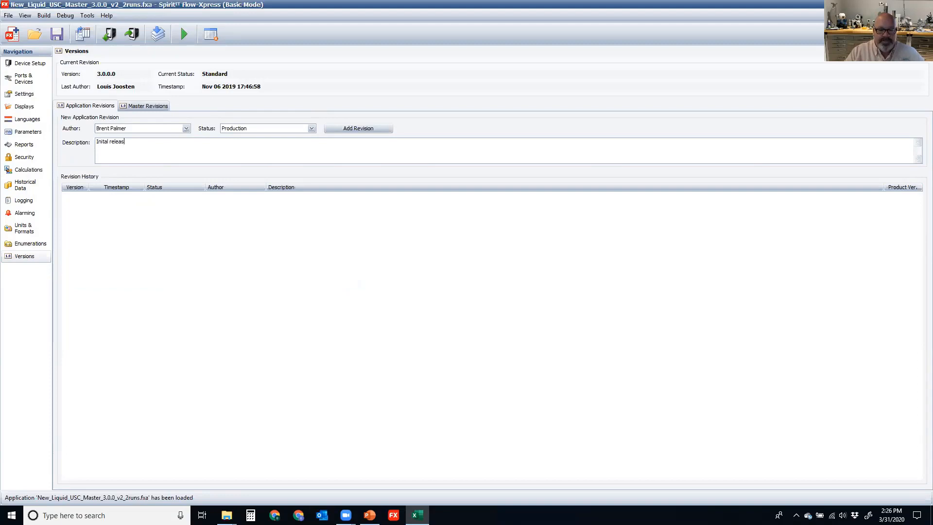
pyautogui.write('e, communicatio')
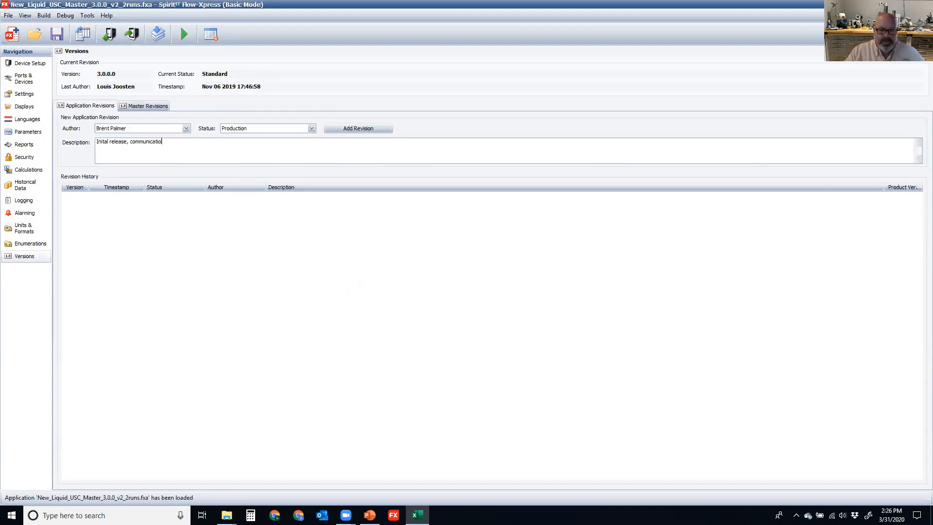
pyautogui.write('n setup')
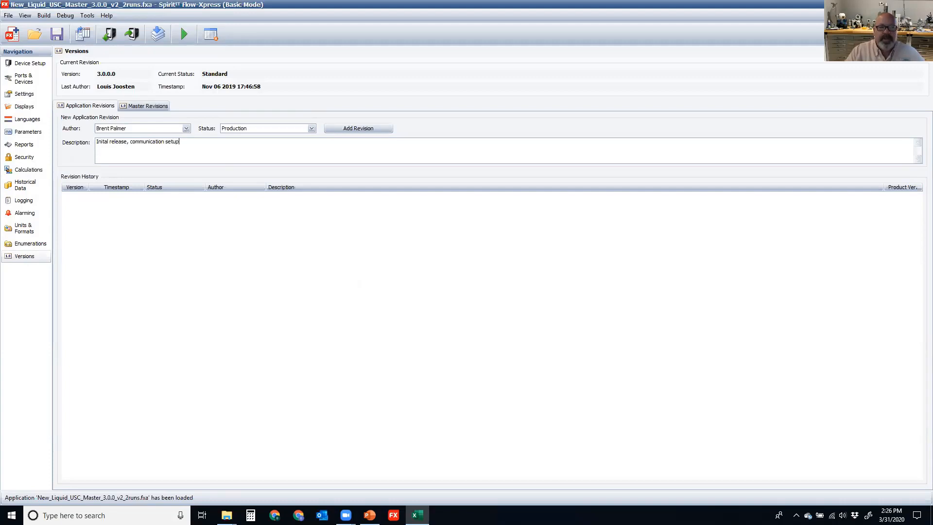
pyautogui.click(372, 129)
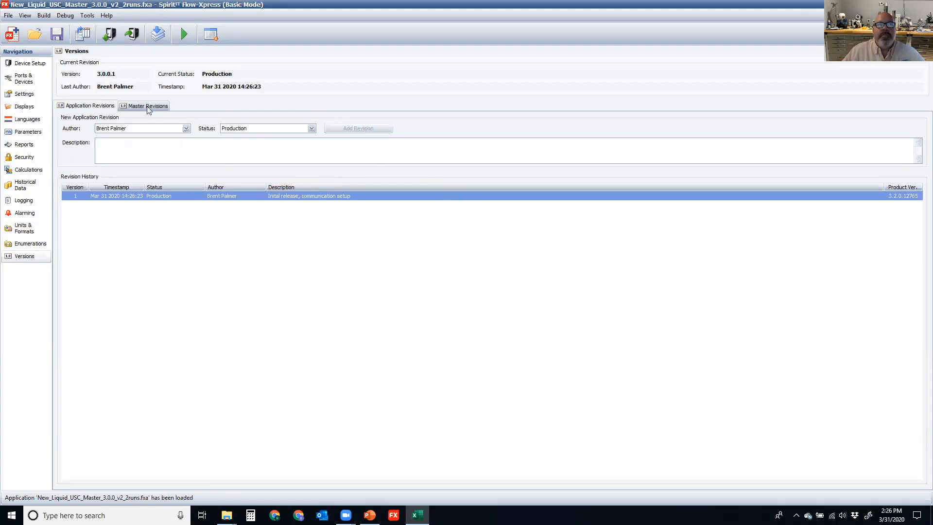
pyautogui.moveTo(116, 74); pyautogui.dragTo(87, 74)
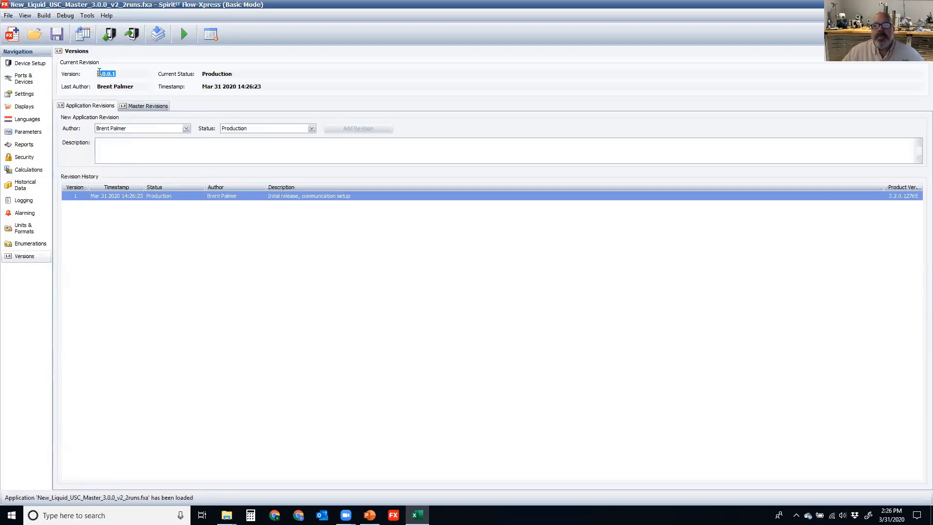
pyautogui.click(287, 214)
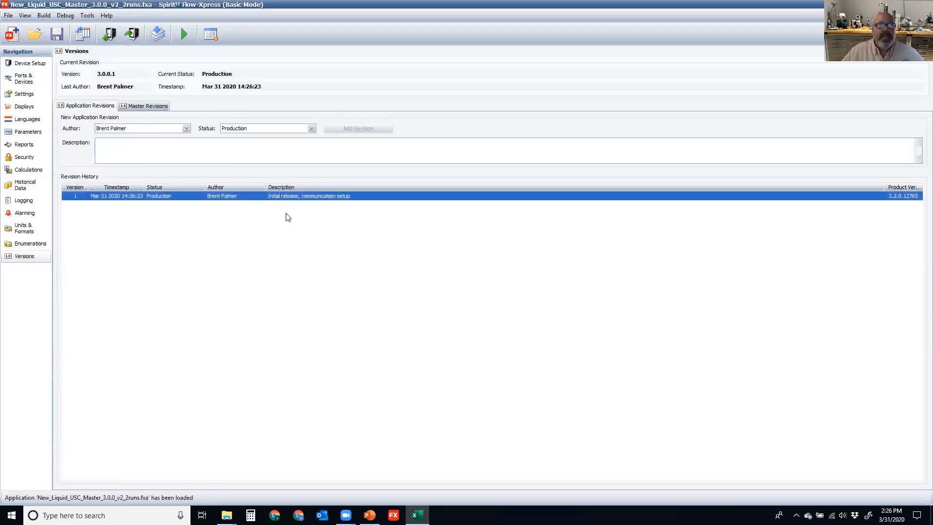
# - Save the application as a new file named 'Brents new app 3.0'
pyautogui.click(12, 18)
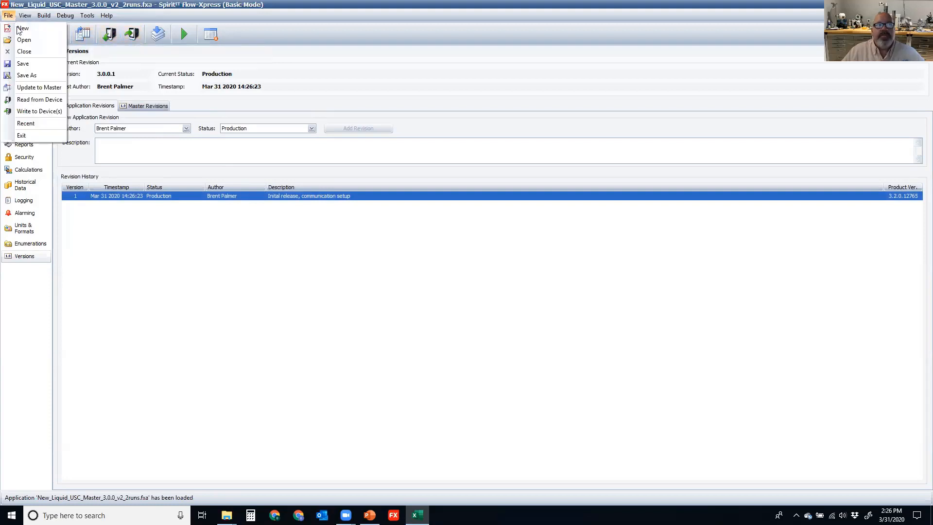
pyautogui.click(26, 77)
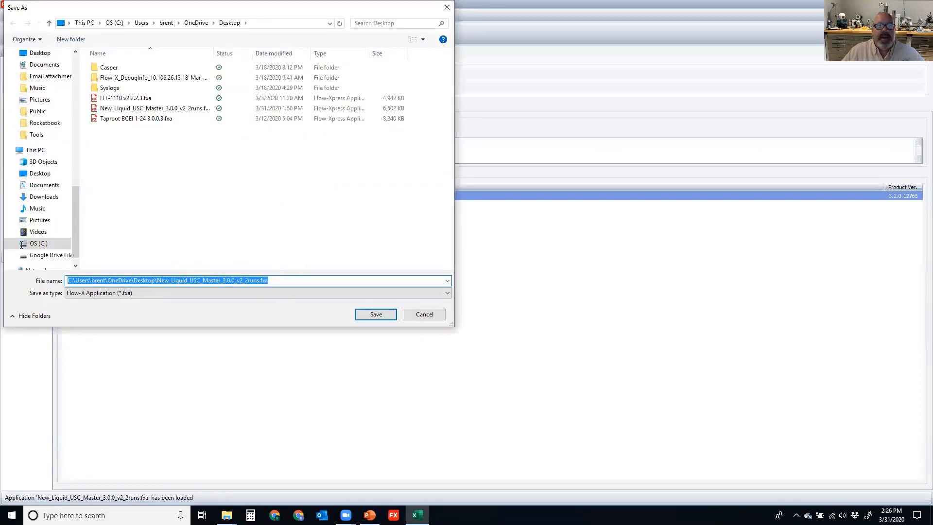
pyautogui.write('Brent')
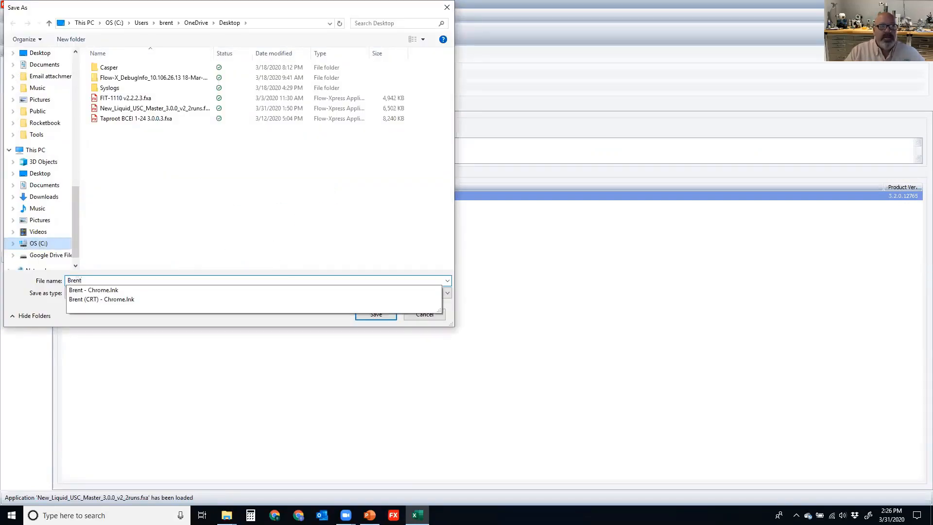
pyautogui.write('s ')
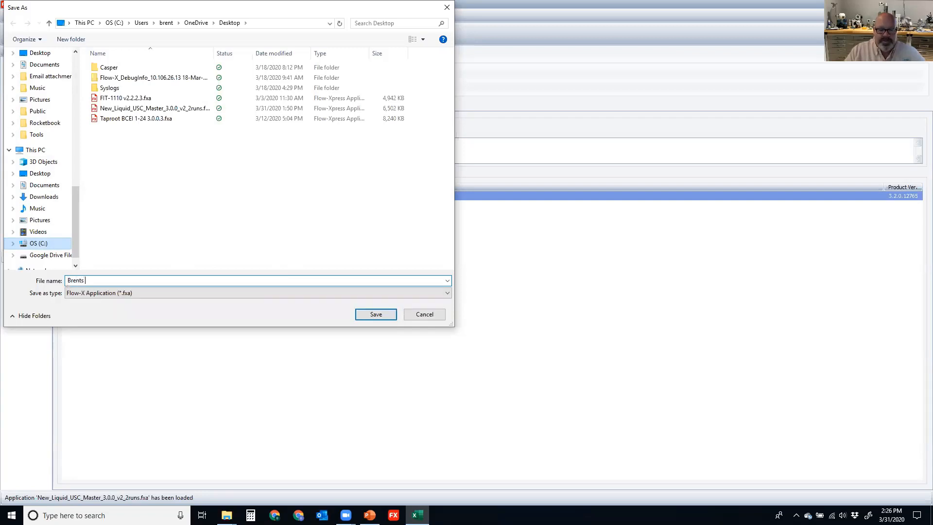
pyautogui.write('new app 3.0.0.1')
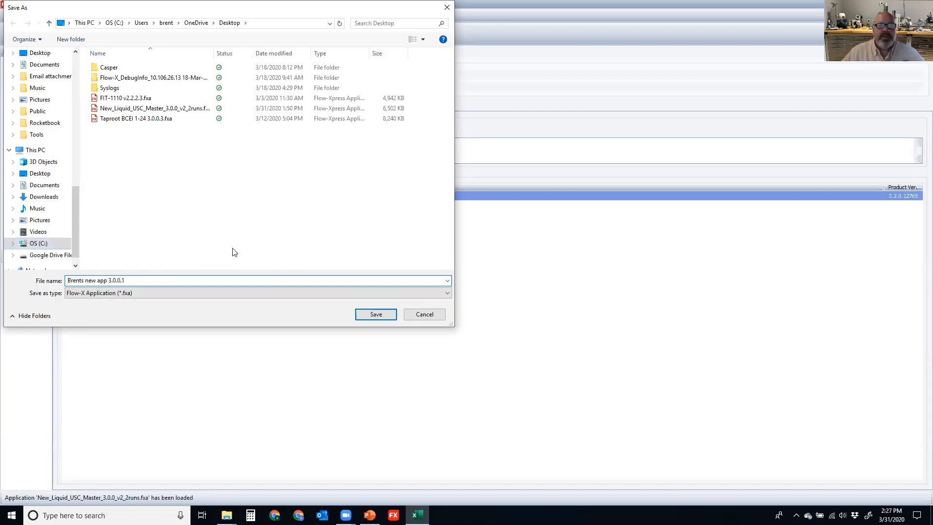
pyautogui.click(380, 316)
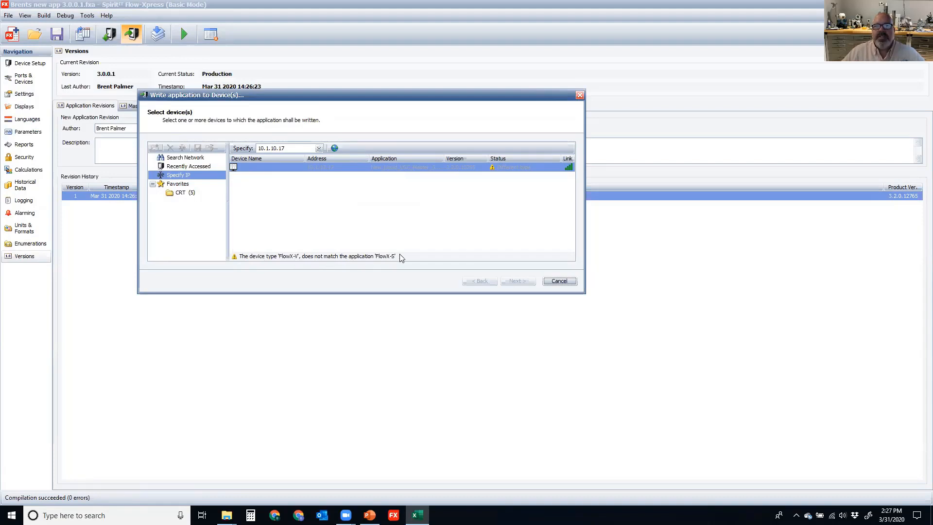
# - Look up and select the target device at IP address 10.1.10.200
pyautogui.click(185, 195)
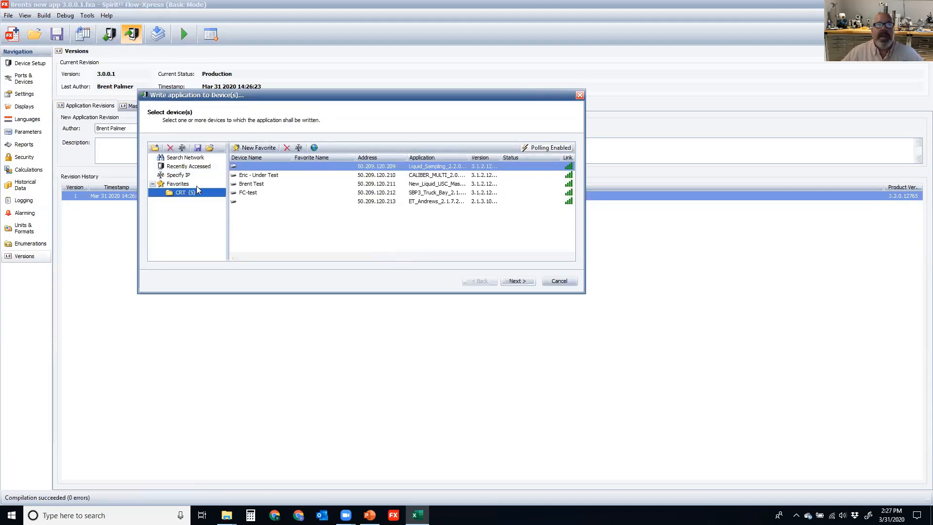
pyautogui.click(191, 178)
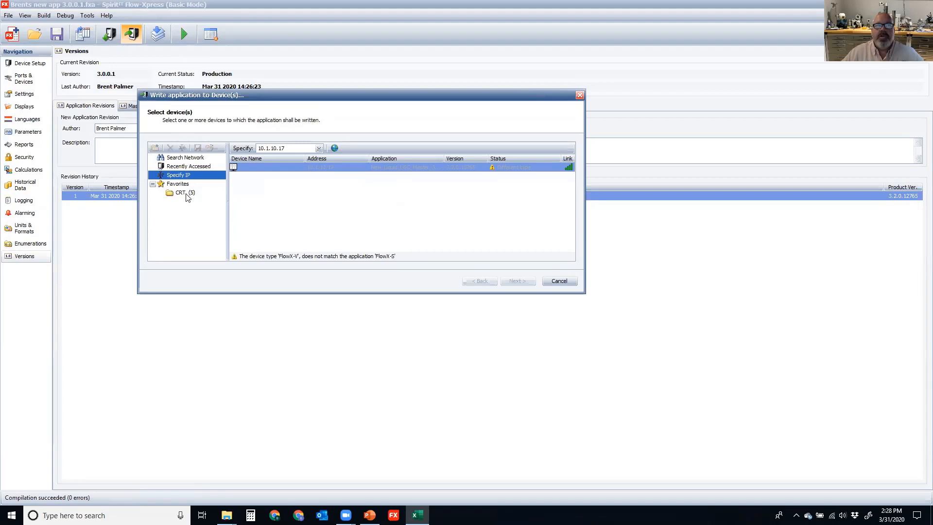
pyautogui.click(297, 149)
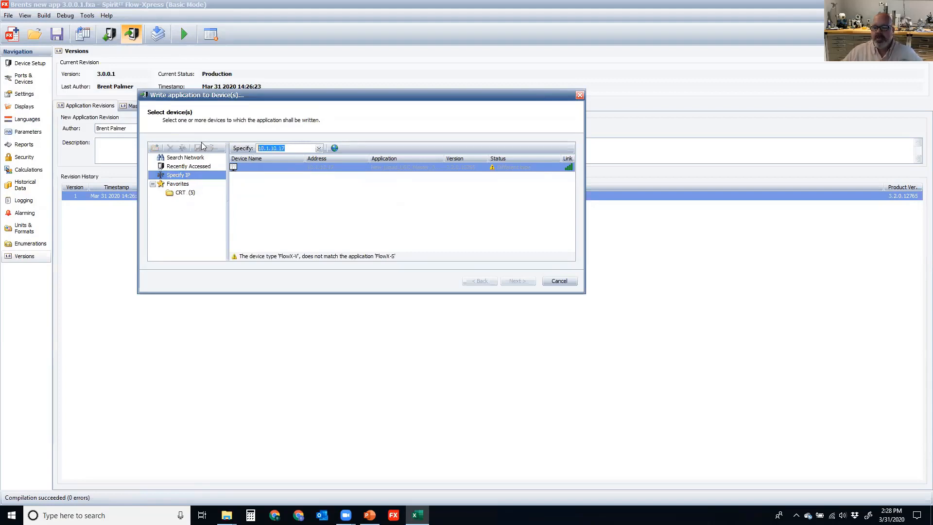
pyautogui.hotkey('shift', 'Right')
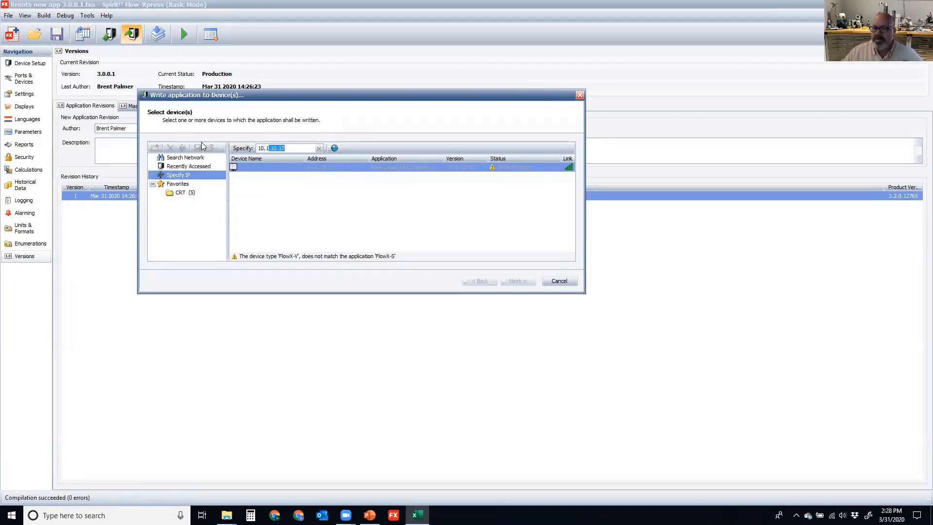
pyautogui.hotkey('shift', 'Right')
pyautogui.hotkey('shift', 'Right')
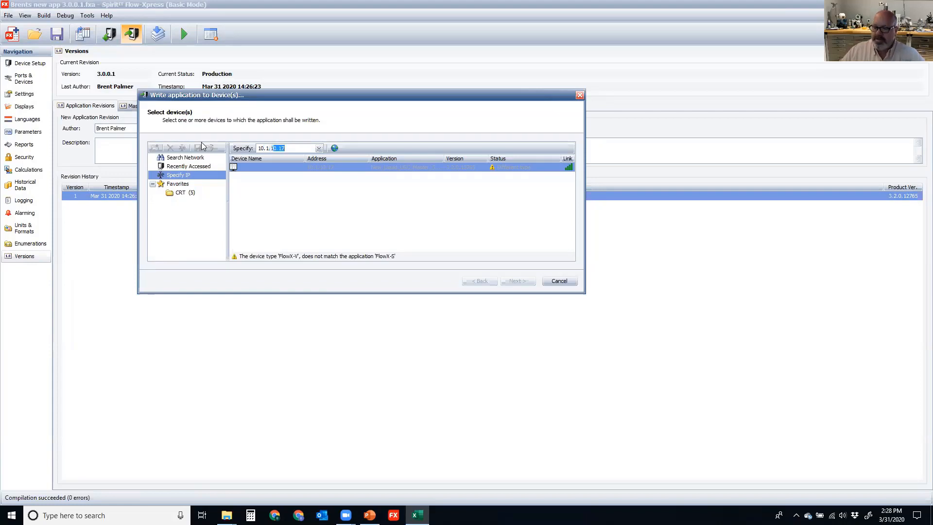
pyautogui.write('200')
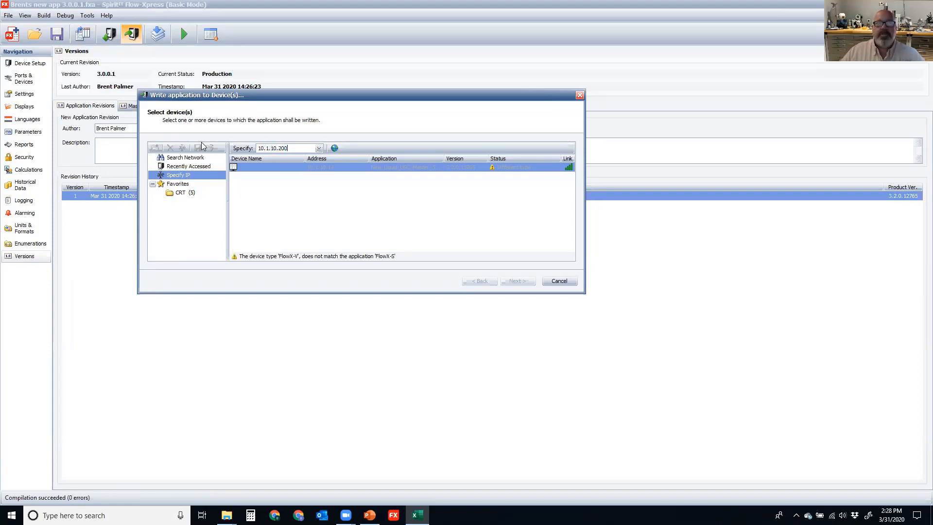
pyautogui.press('Return')
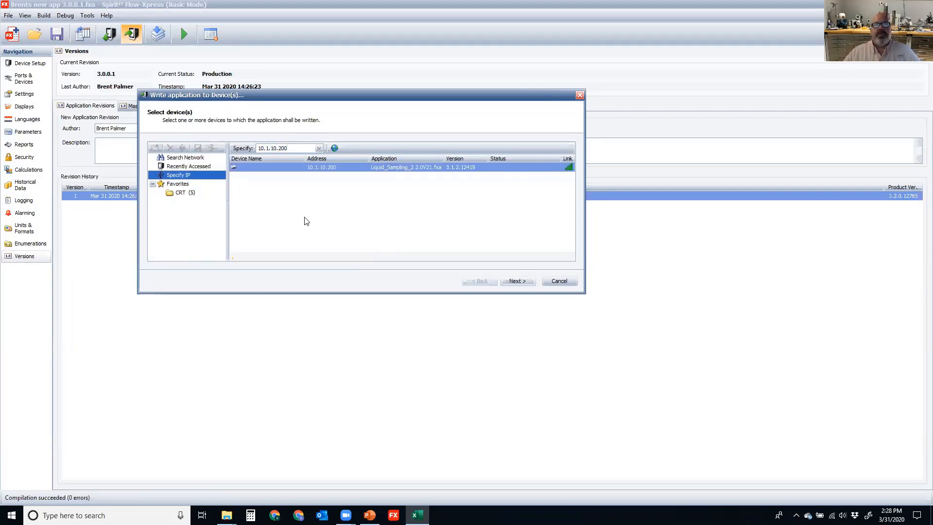
pyautogui.click(414, 168)
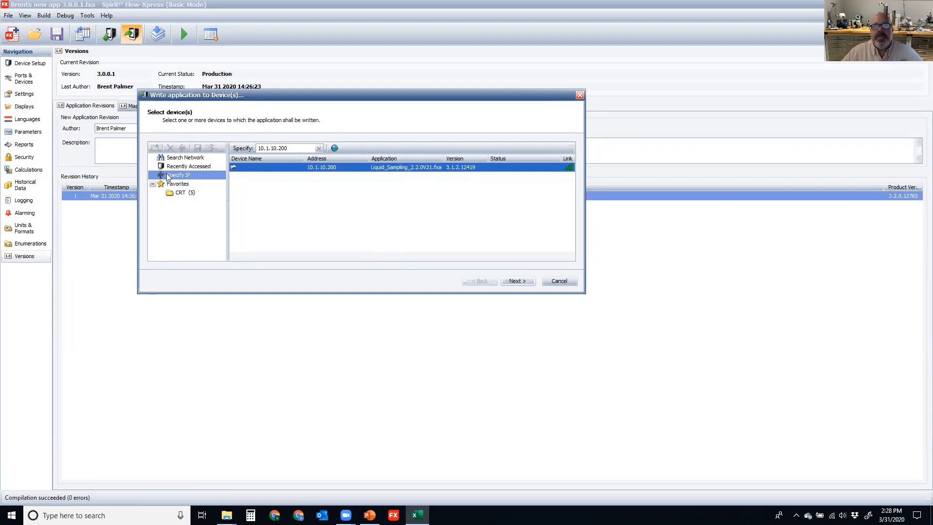
# - Accept the firmware notice and start writing version 3.0.0.1 to the device
pyautogui.click(510, 279)
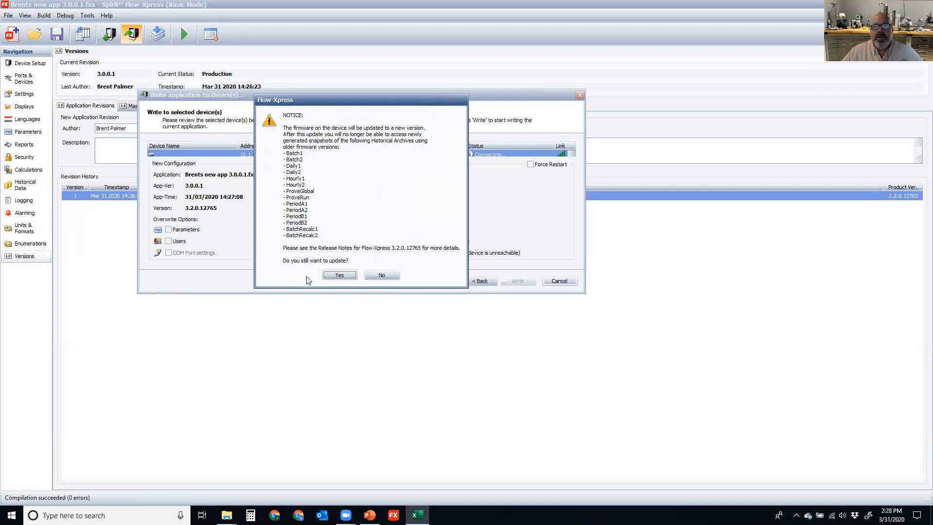
pyautogui.click(332, 276)
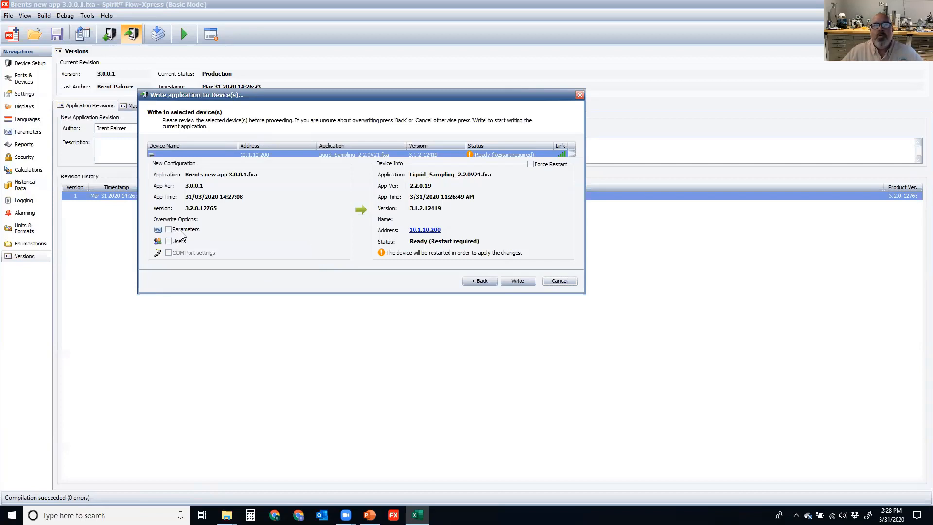
pyautogui.click(517, 281)
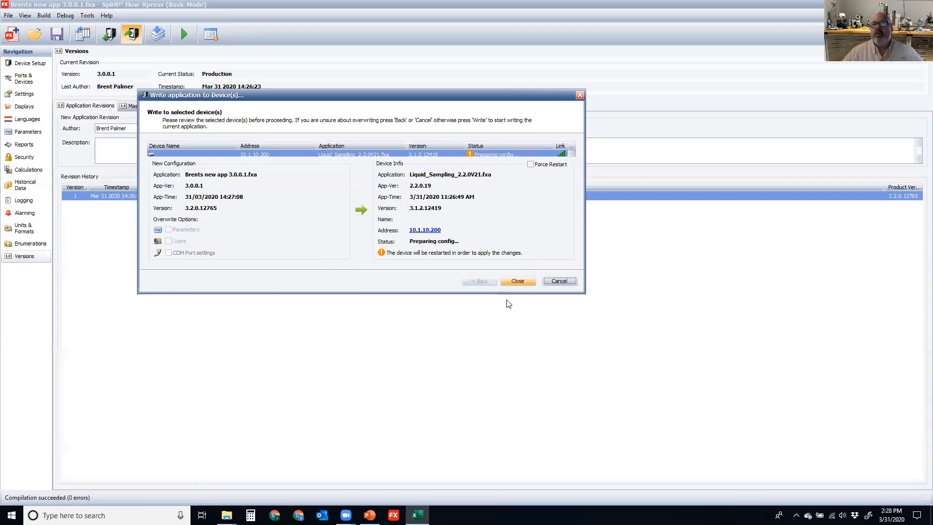